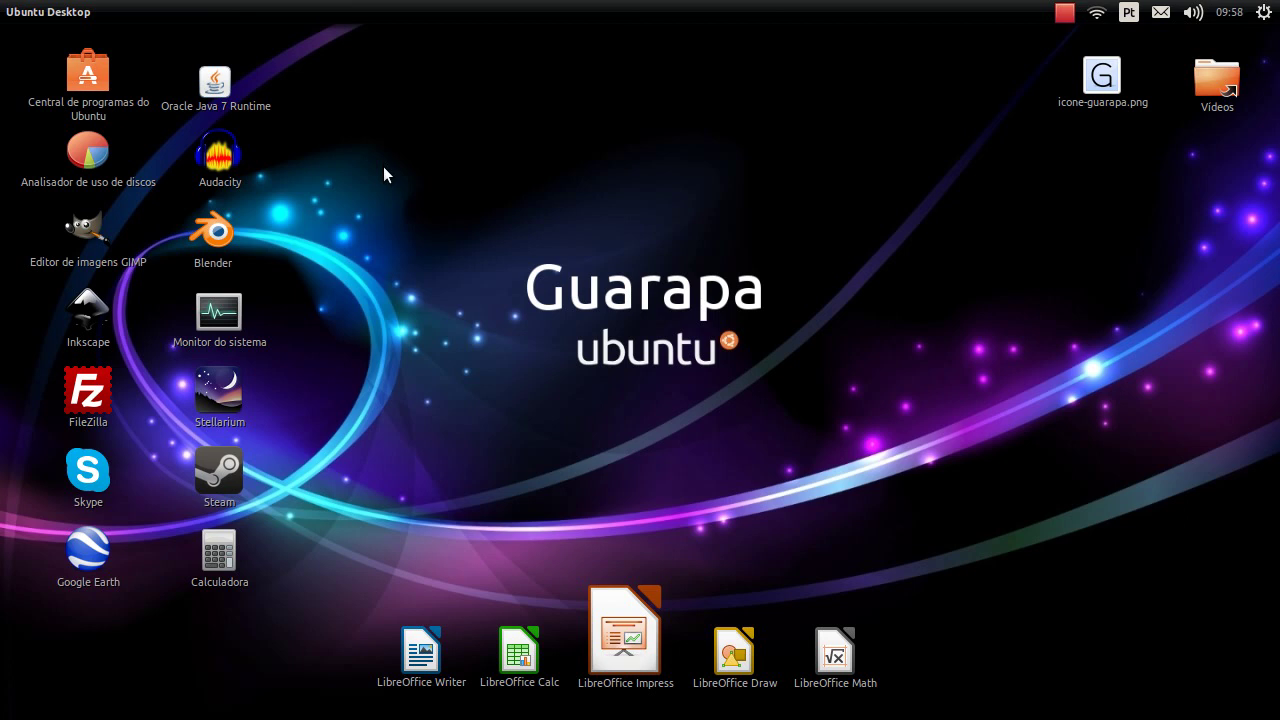
Step: View the computer's root folder in the file manager and return to the desktop
mouse_move(2, 115)
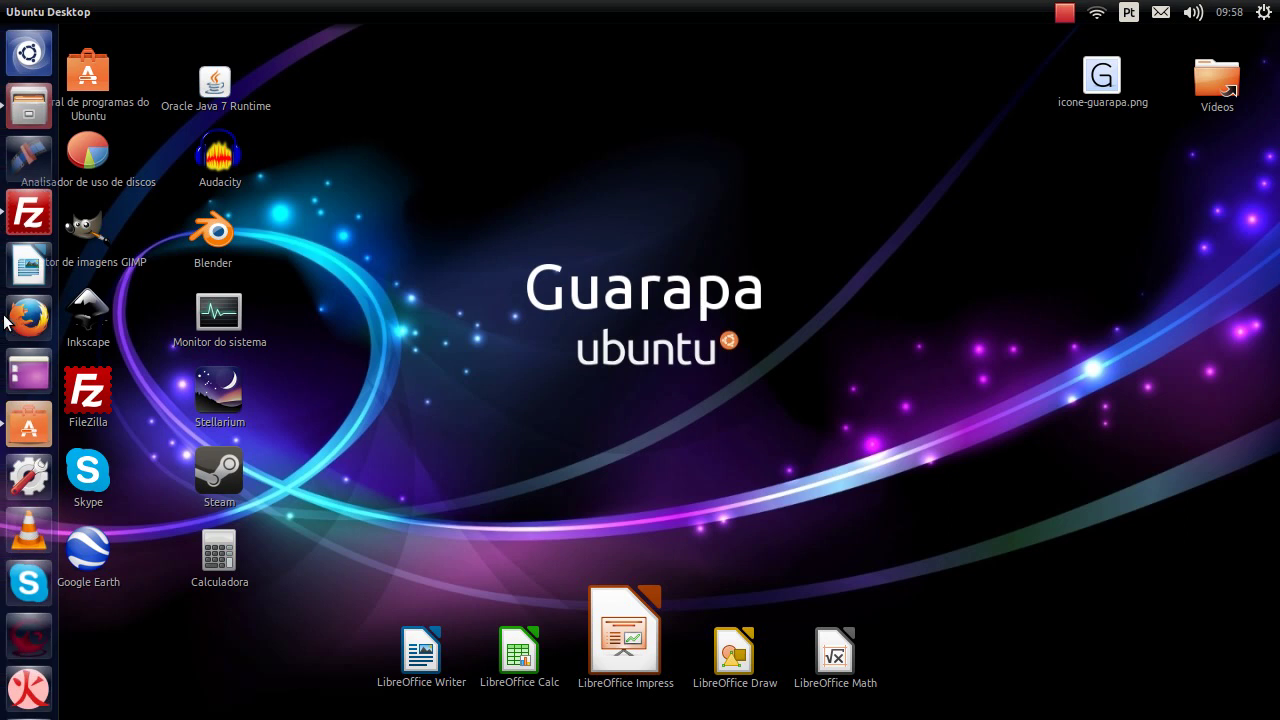
left_click(30, 113)
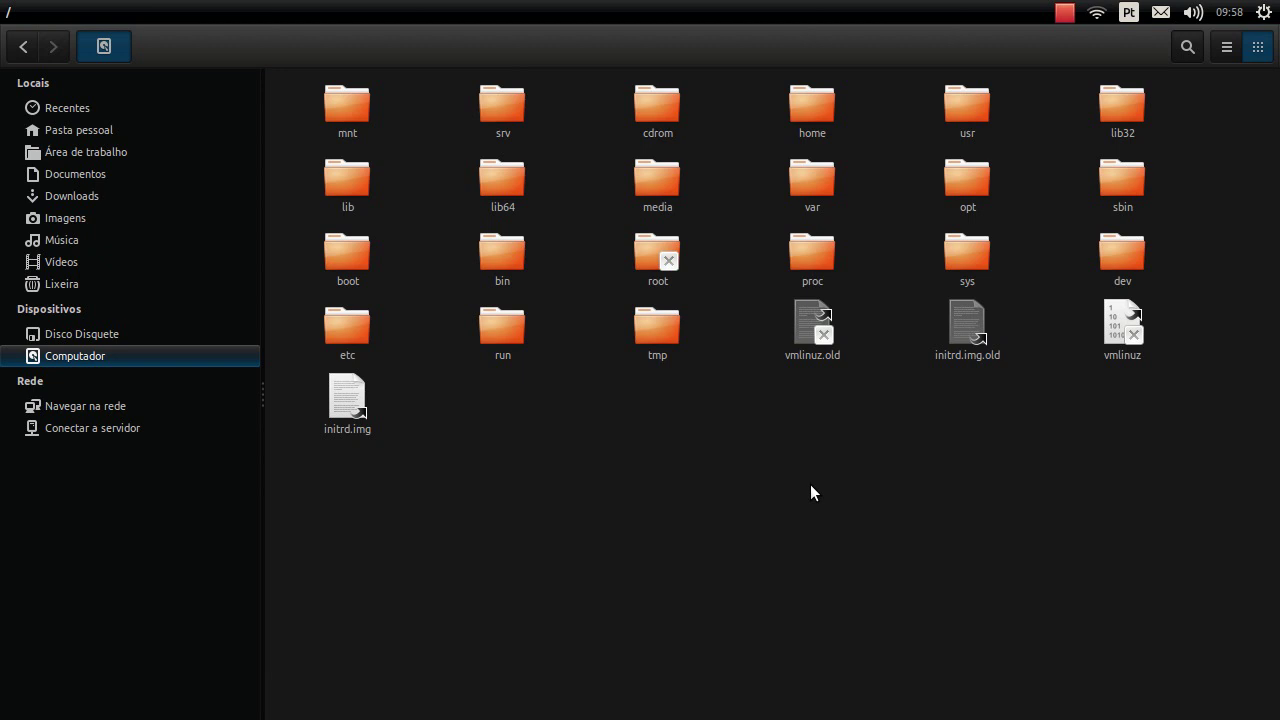
left_click(30, 11)
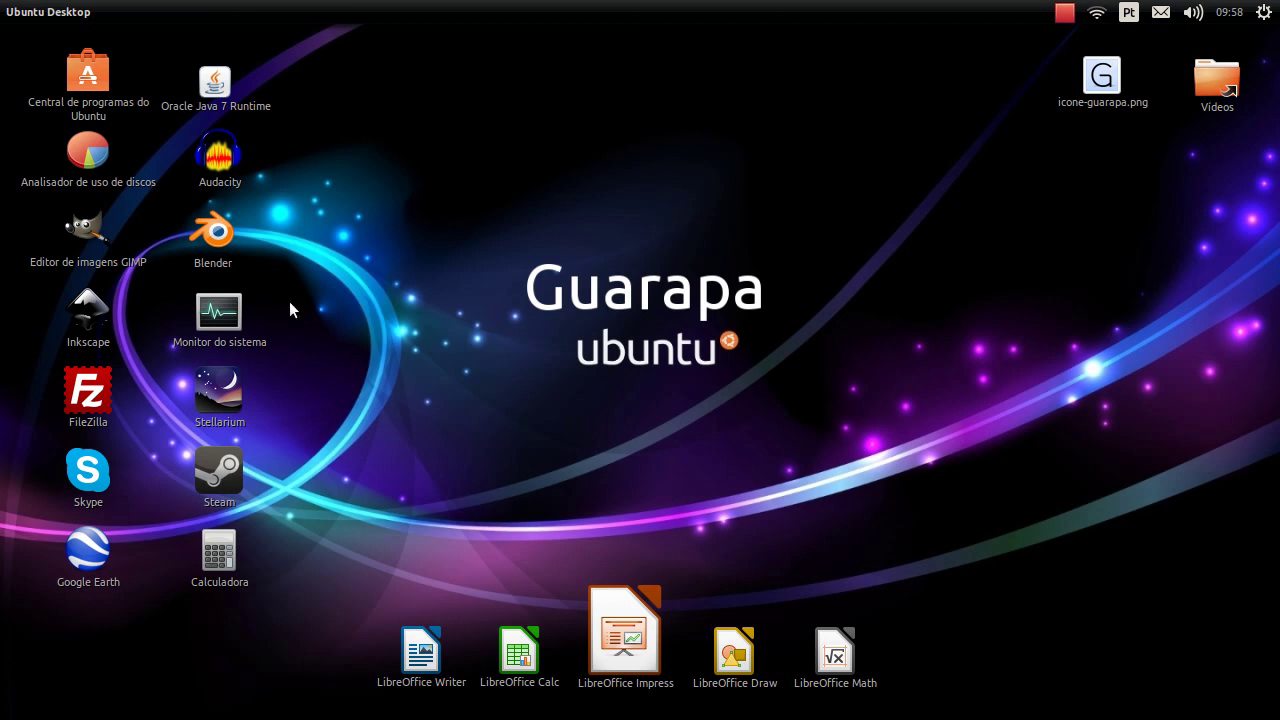
Step: Select all the application shortcuts on the desktop and check their combined size in the properties
left_click(655, 610)
left_click(843, 566)
left_click_drag(829, 579, 339, 657)
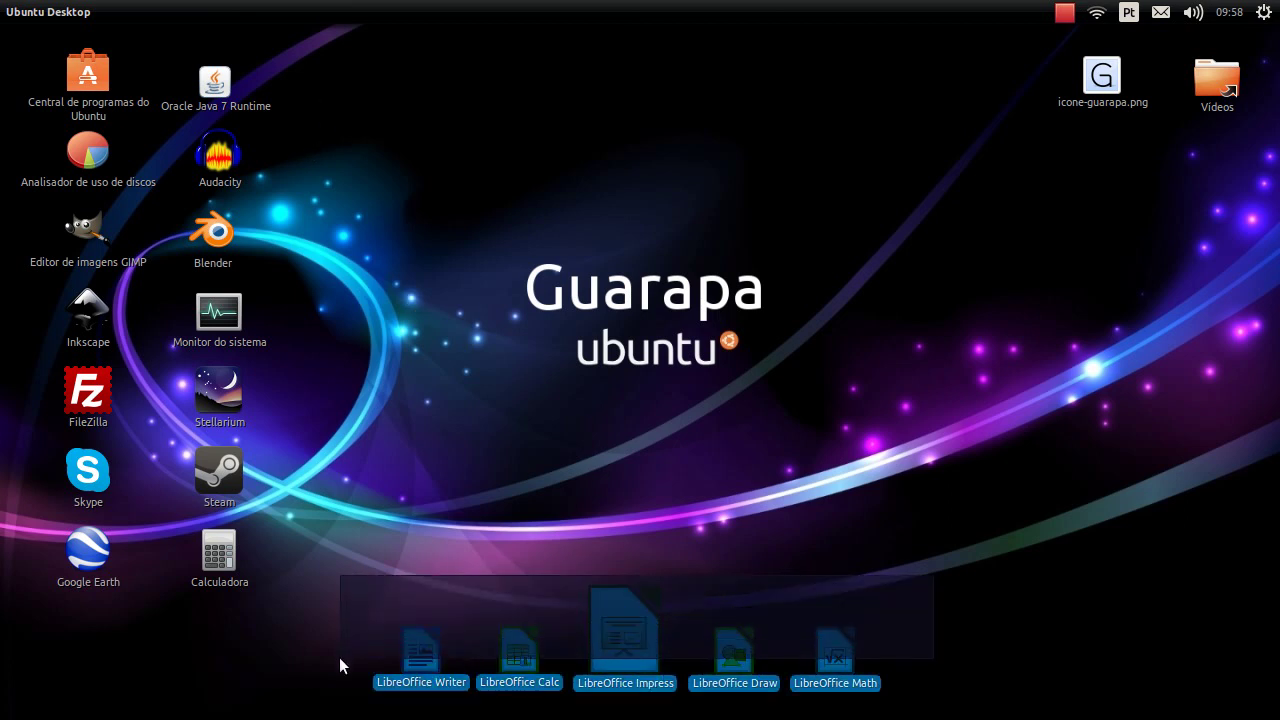
left_click(894, 686)
left_click_drag(934, 670, 68, 90)
right_click(95, 102)
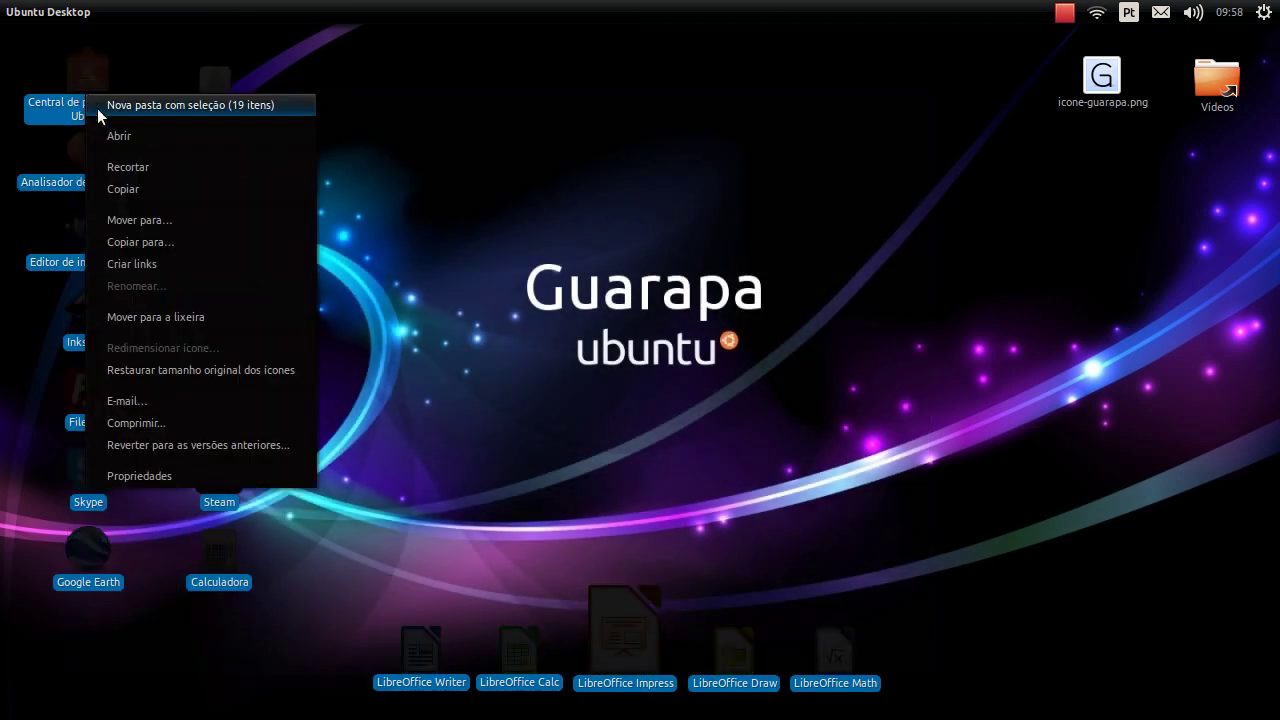
left_click(202, 476)
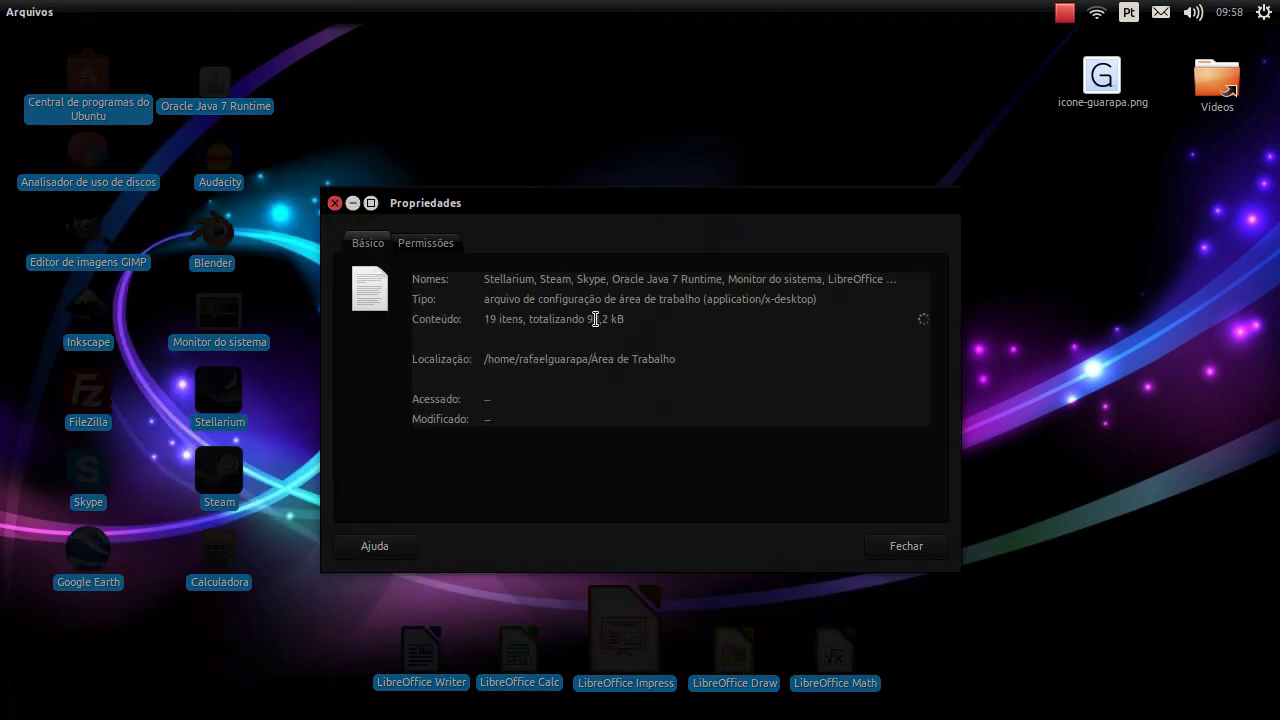
left_click_drag(591, 320, 620, 320)
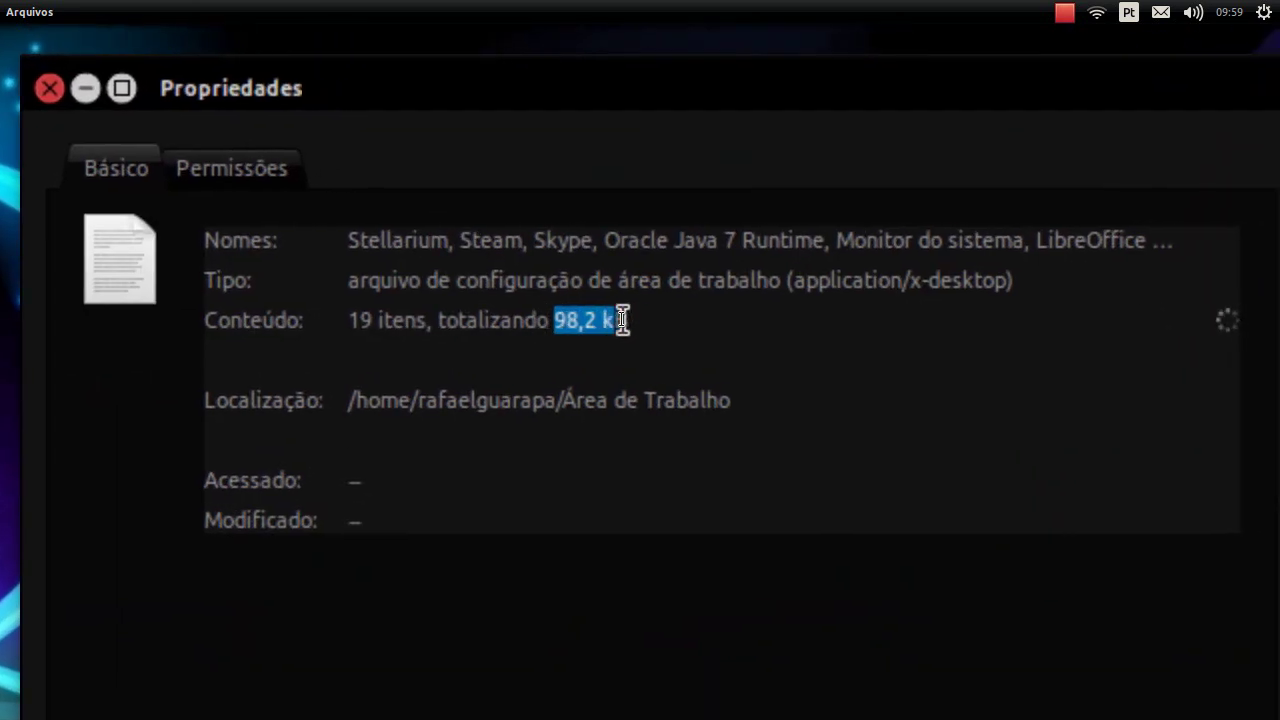
left_click(920, 545)
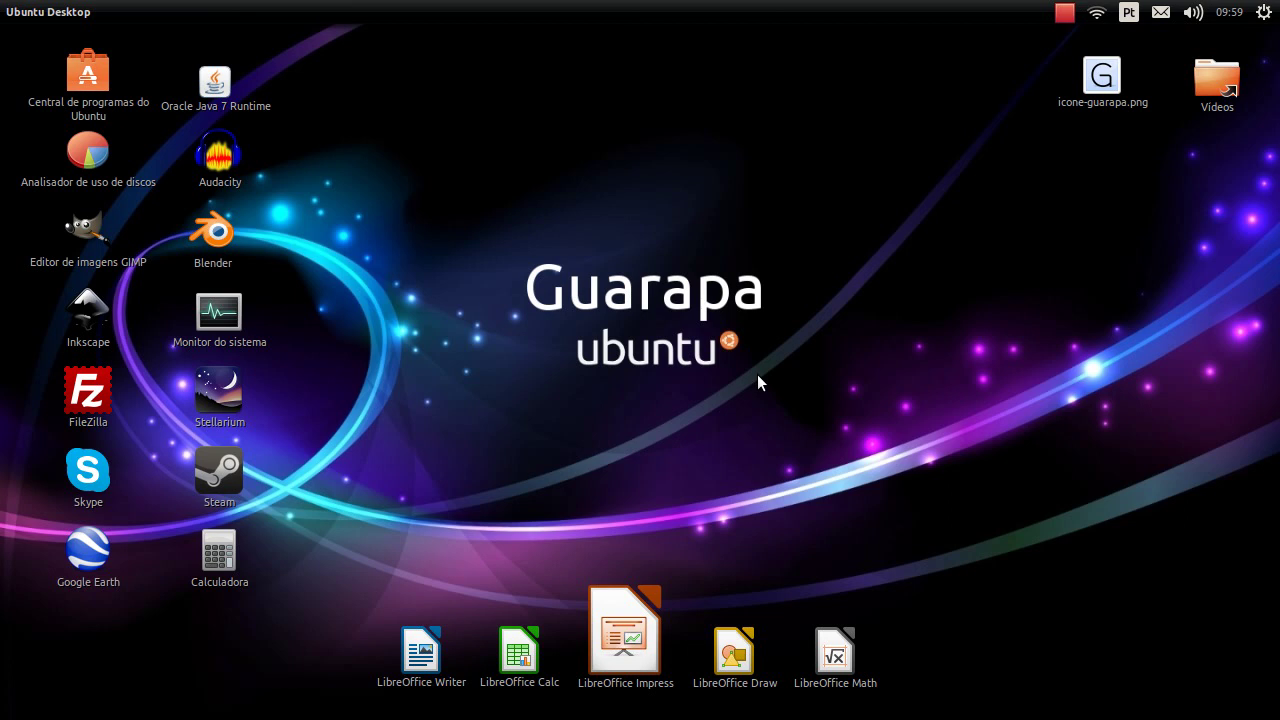
left_click(625, 635)
left_click(734, 655)
left_click(820, 650)
left_click(718, 651)
left_click(620, 645)
left_click(505, 655)
left_click(432, 655)
left_click(452, 515)
Step: Open the /usr/share/applications folder in the file manager
mouse_move(2, 162)
left_click(28, 110)
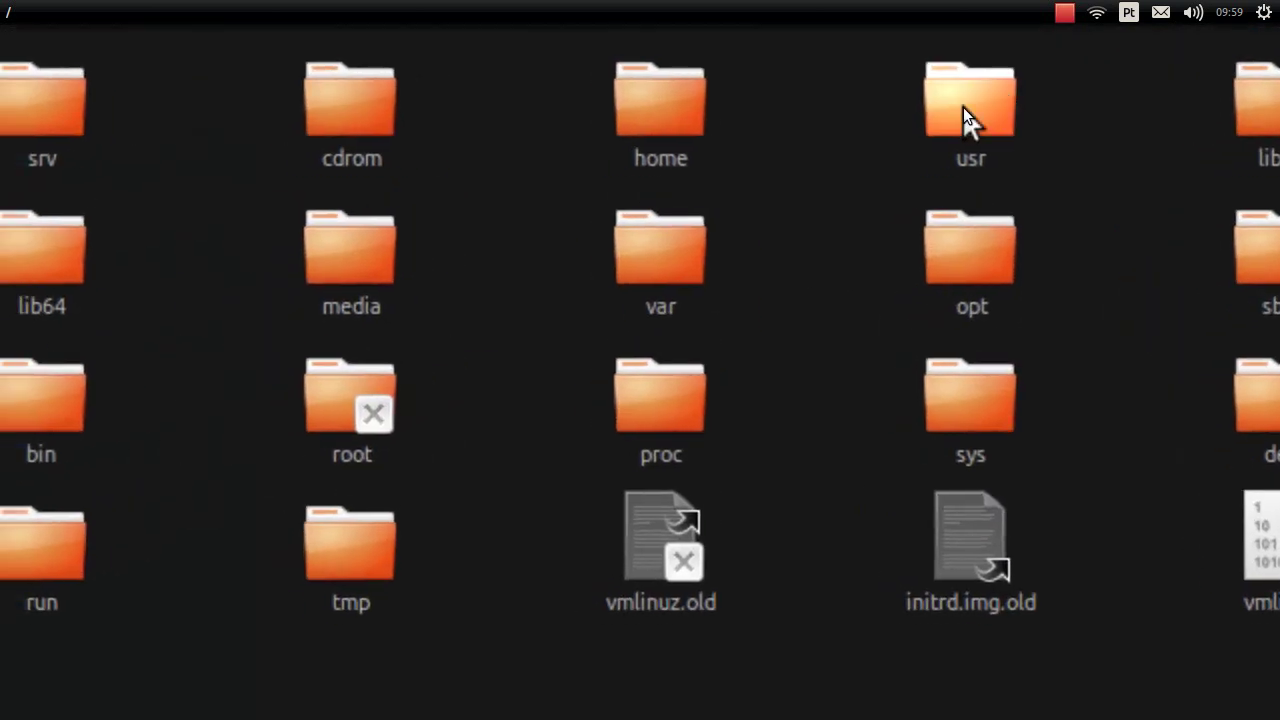
double_click(965, 105)
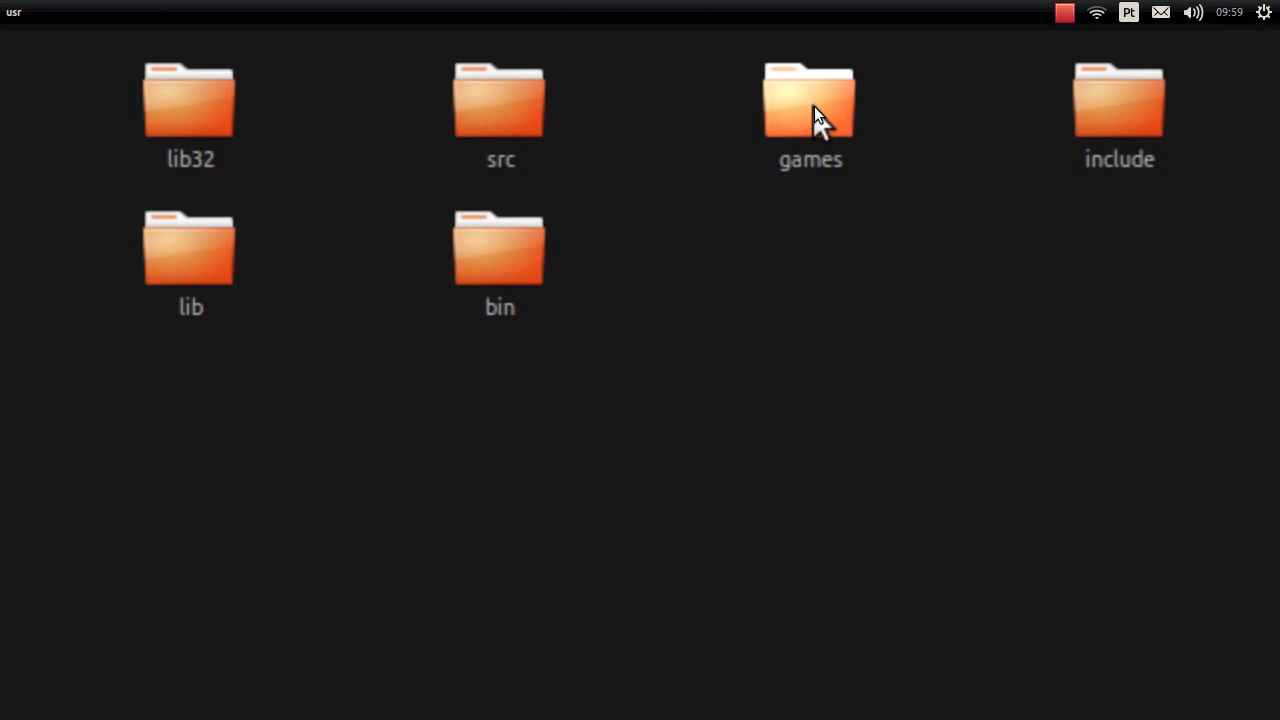
left_click(1130, 120)
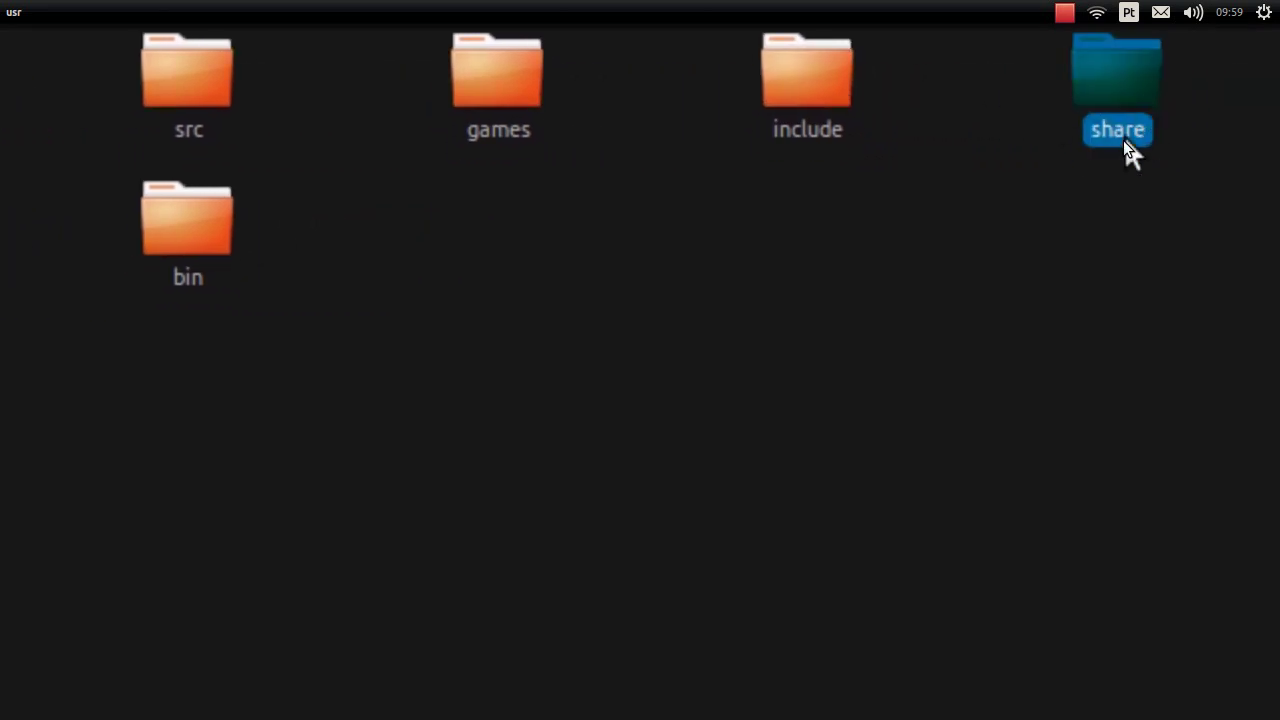
double_click(1129, 104)
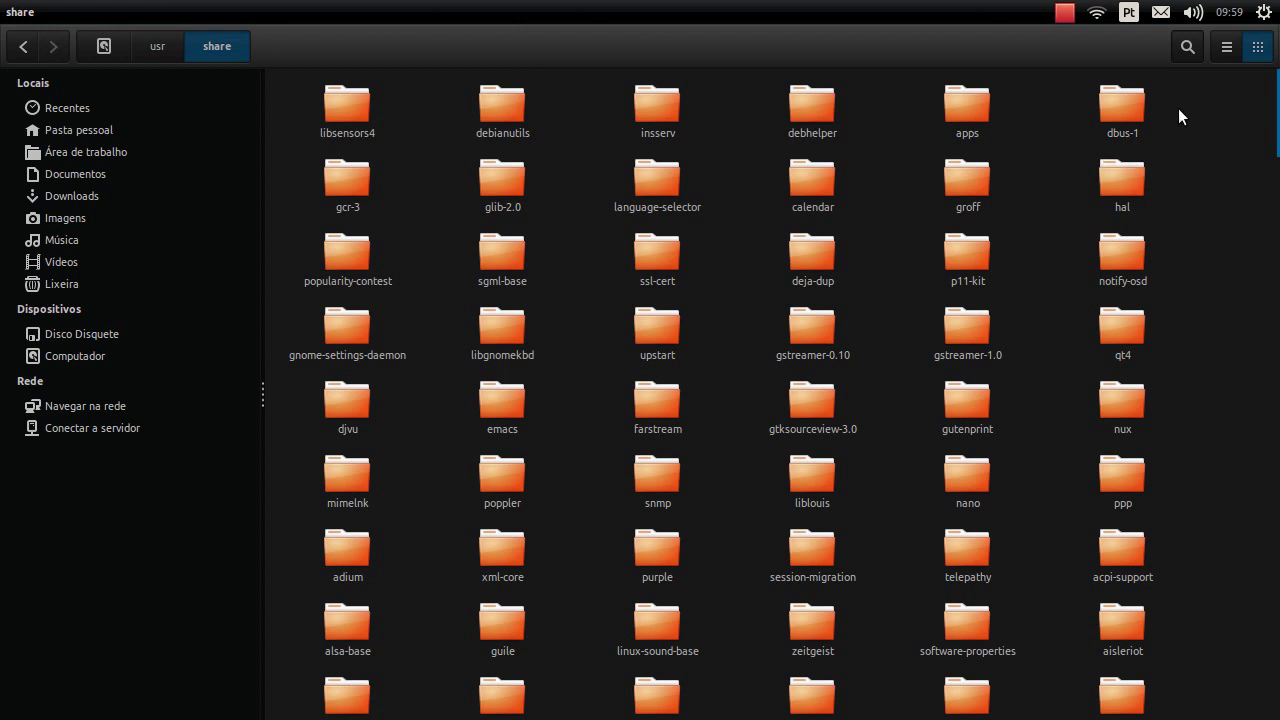
mouse_move(1260, 160)
left_click_drag(1270, 150, 1276, 700)
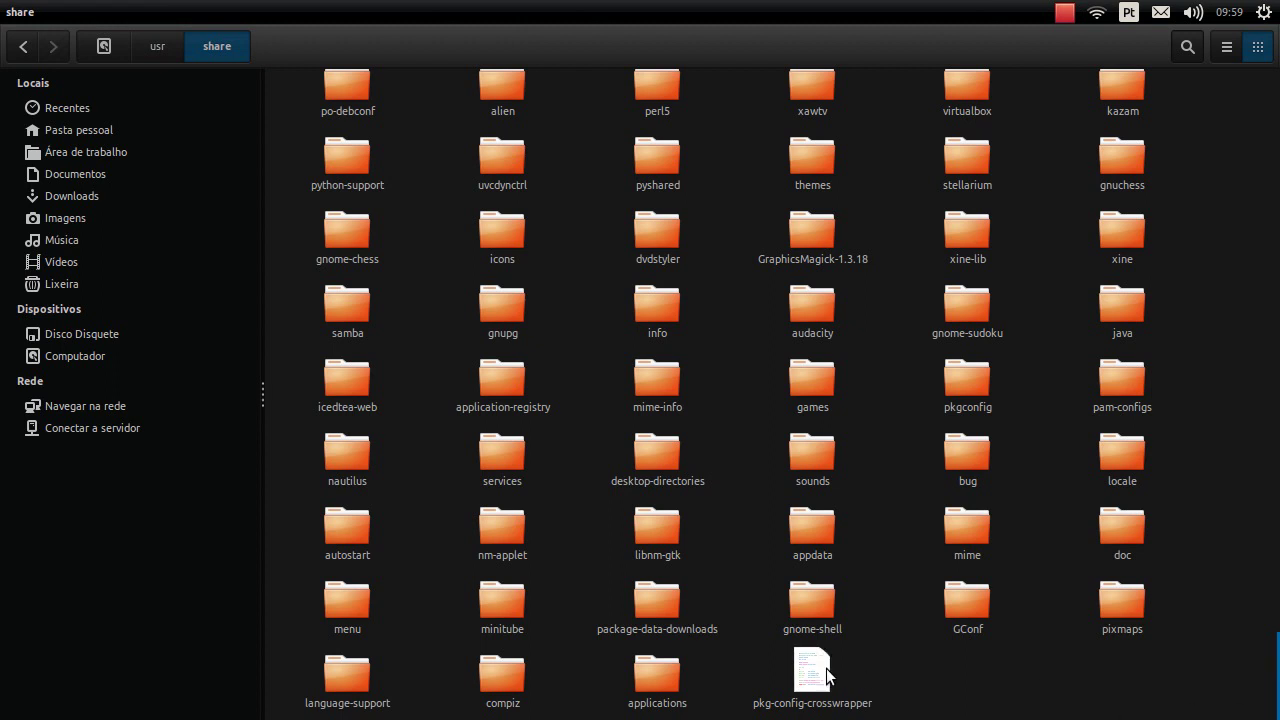
left_click(657, 690)
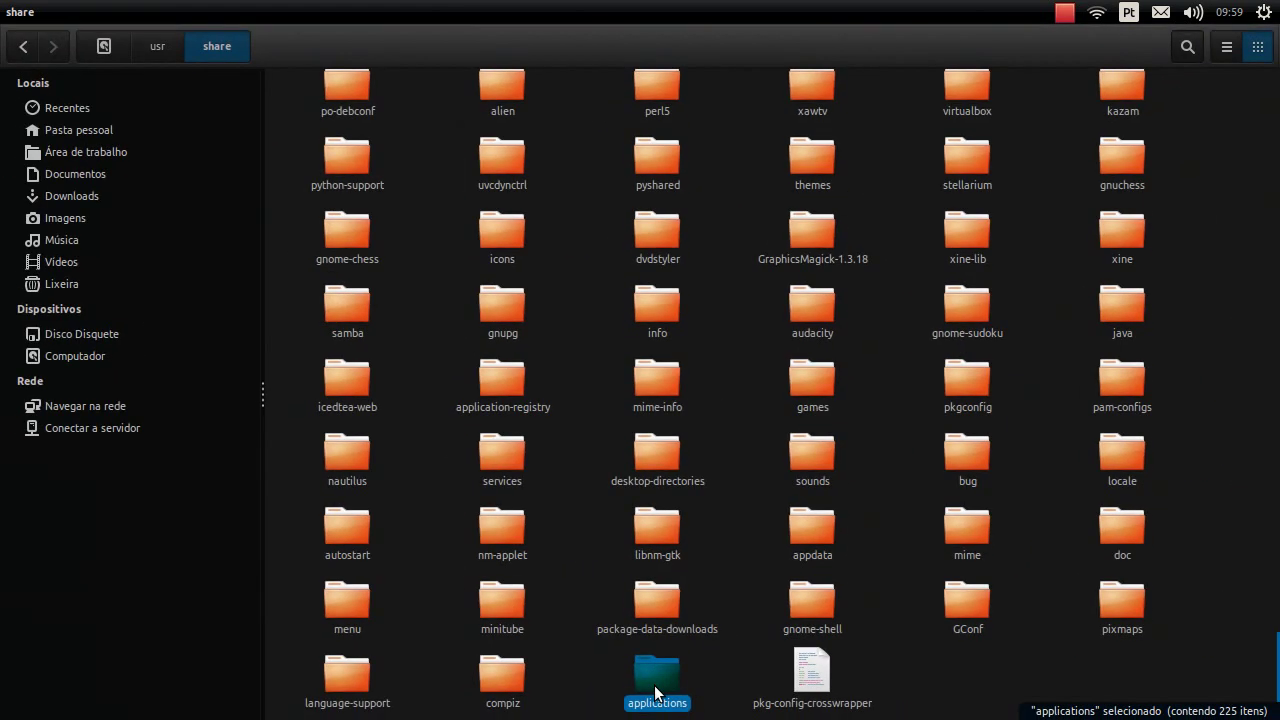
double_click(640, 700)
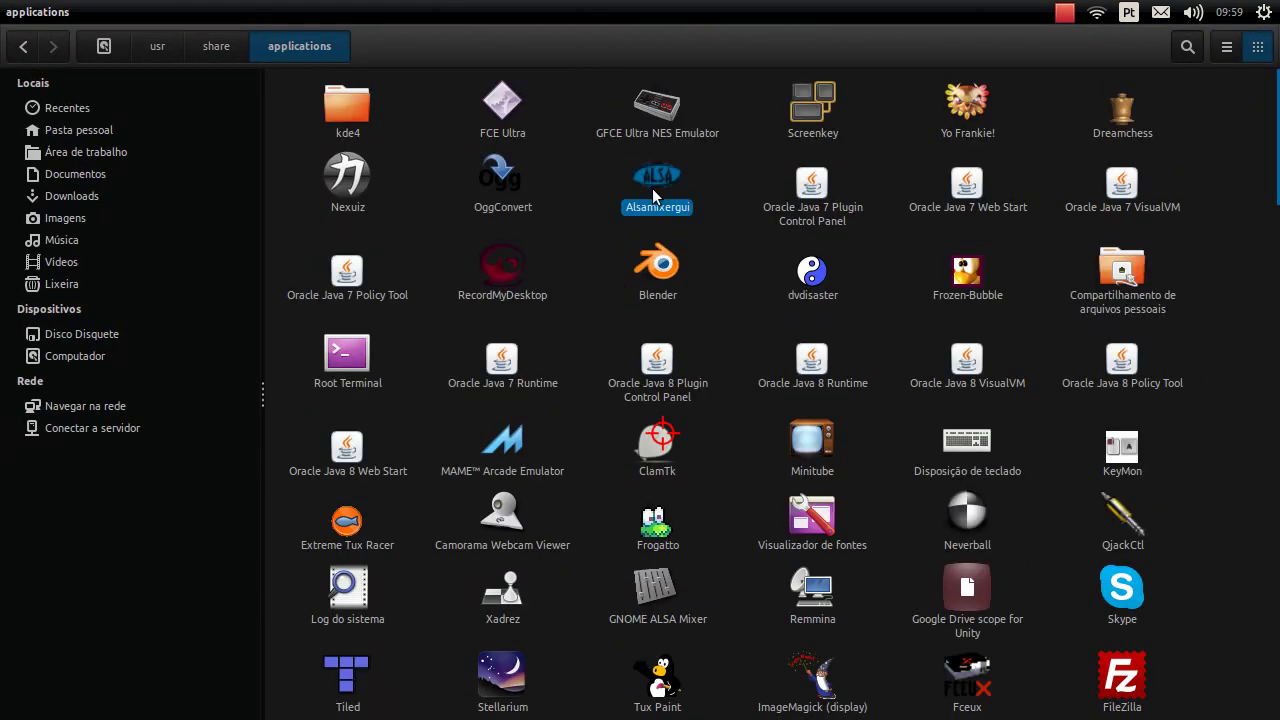
Step: Browse the applications folder for program shortcuts such as GIMP, Steam, the disk usage analyzer and the web browsers
left_click(655, 195)
left_click(730, 240)
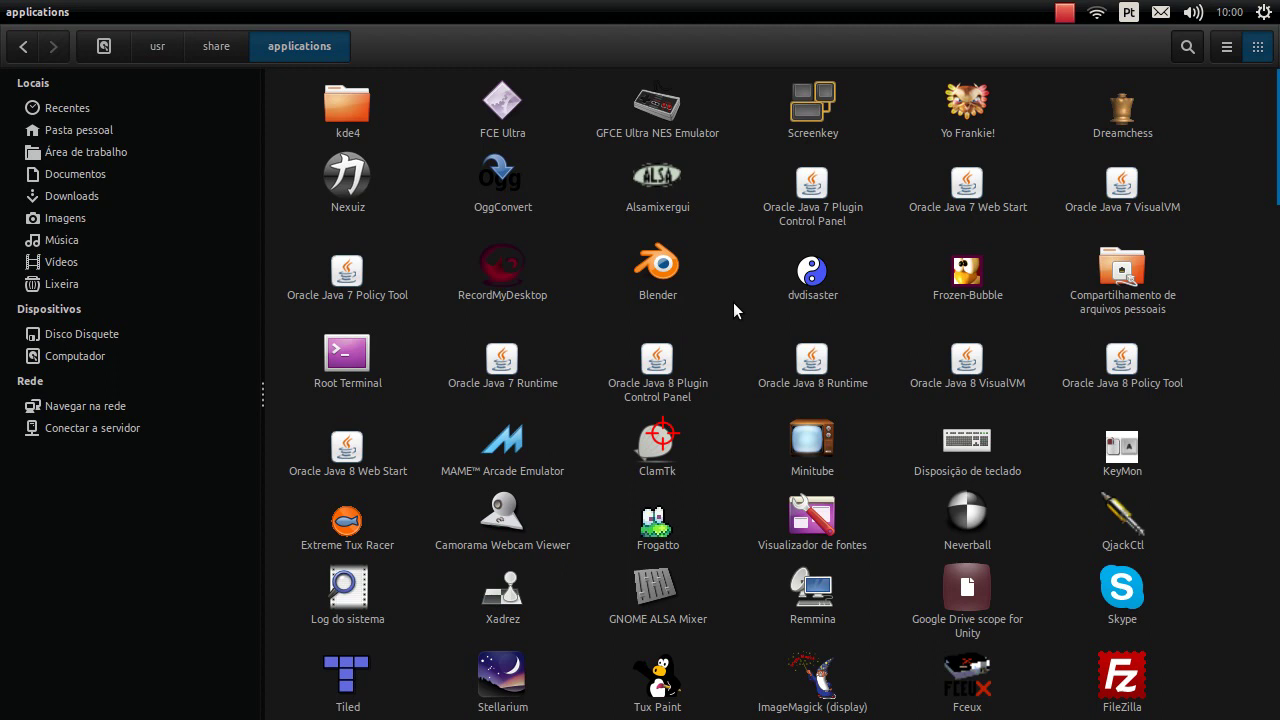
mouse_move(1276, 138)
left_click_drag(1276, 140, 1276, 270)
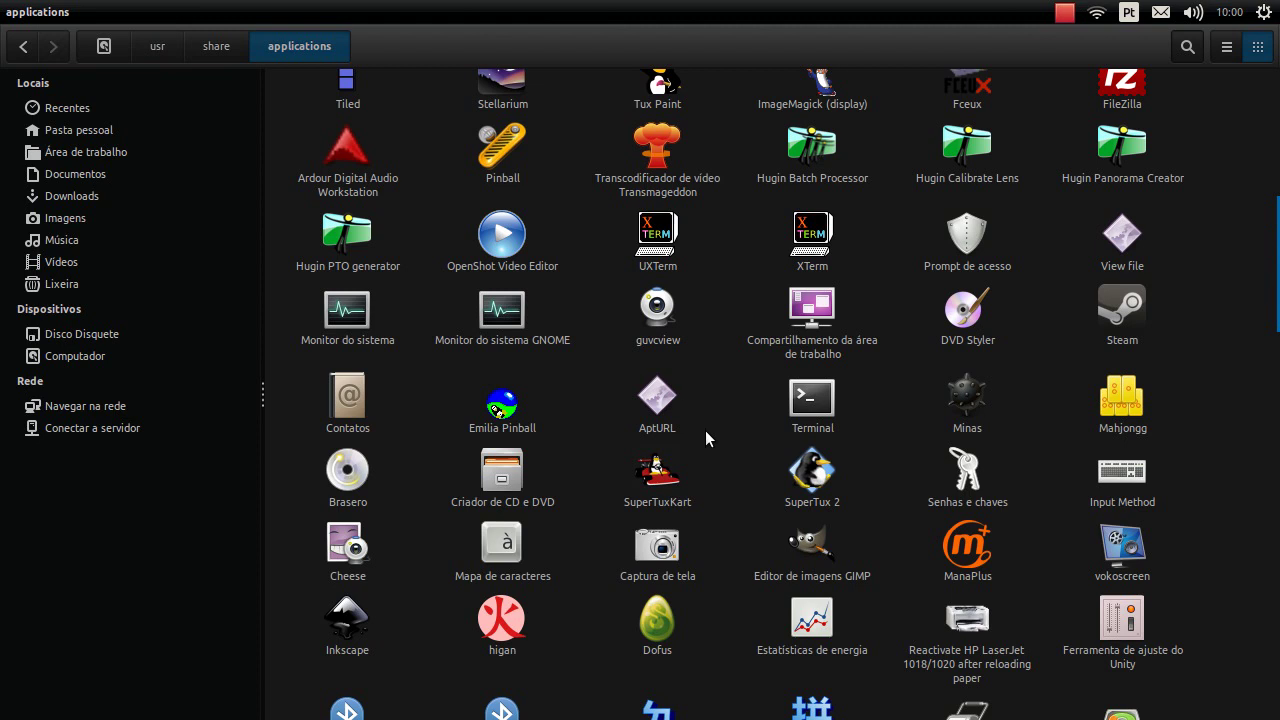
left_click(825, 565)
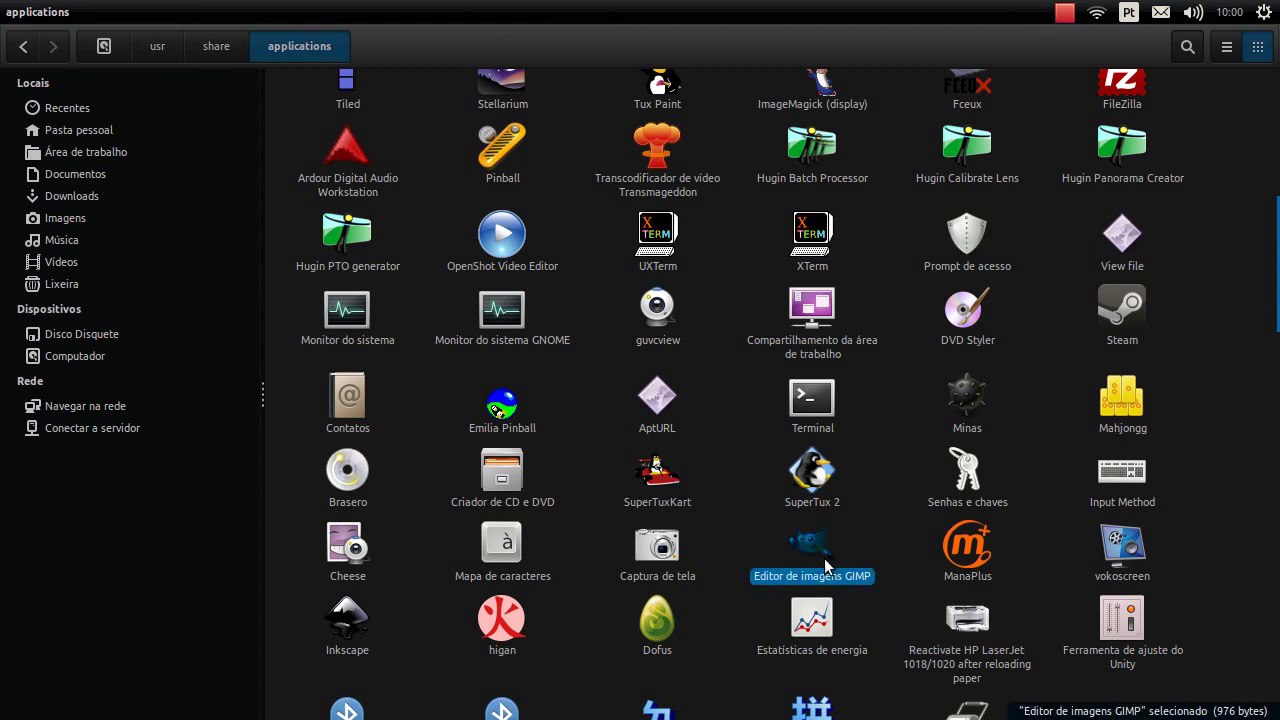
left_click(1122, 310)
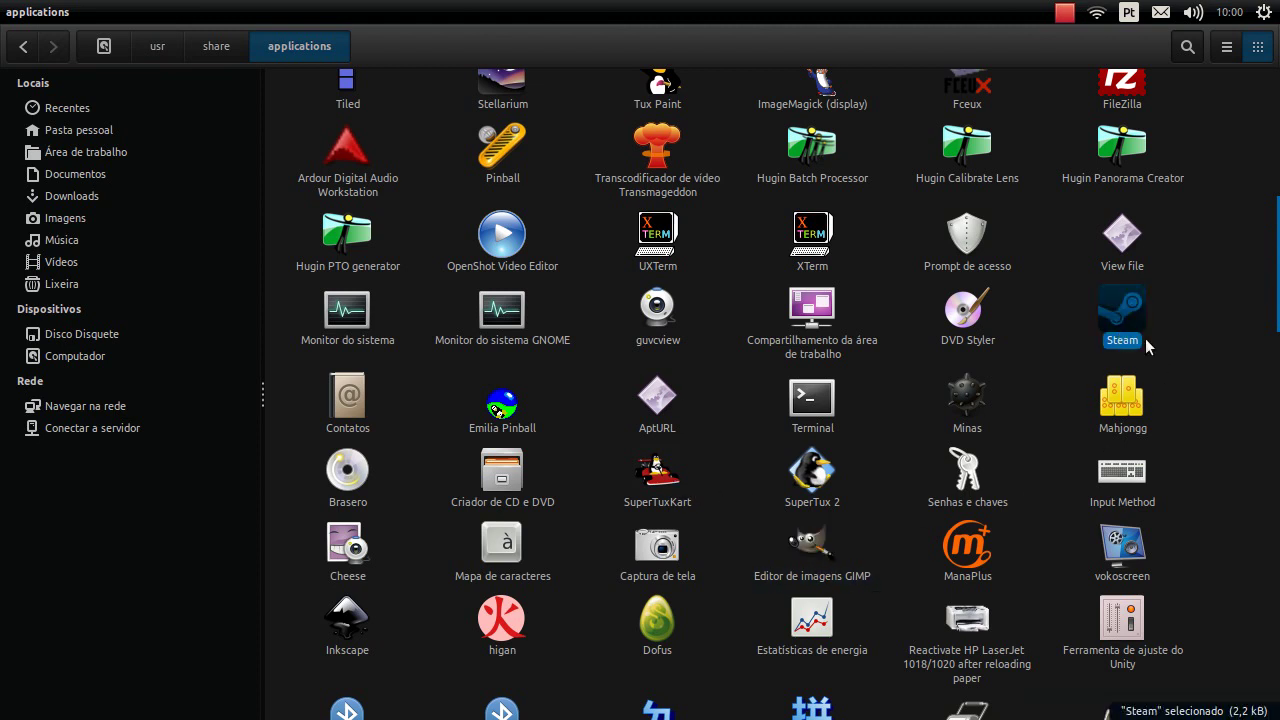
left_click_drag(1277, 292, 1277, 386)
left_click(950, 400)
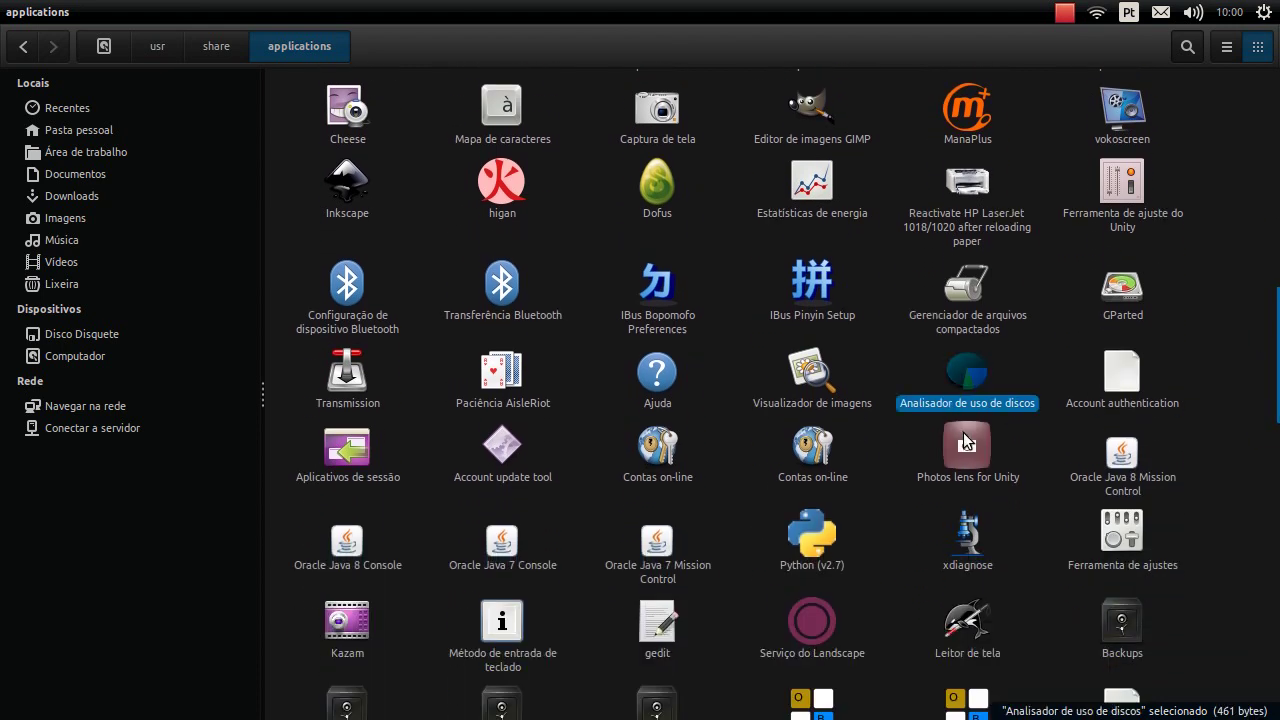
left_click_drag(1277, 340, 1277, 615)
left_click(651, 340)
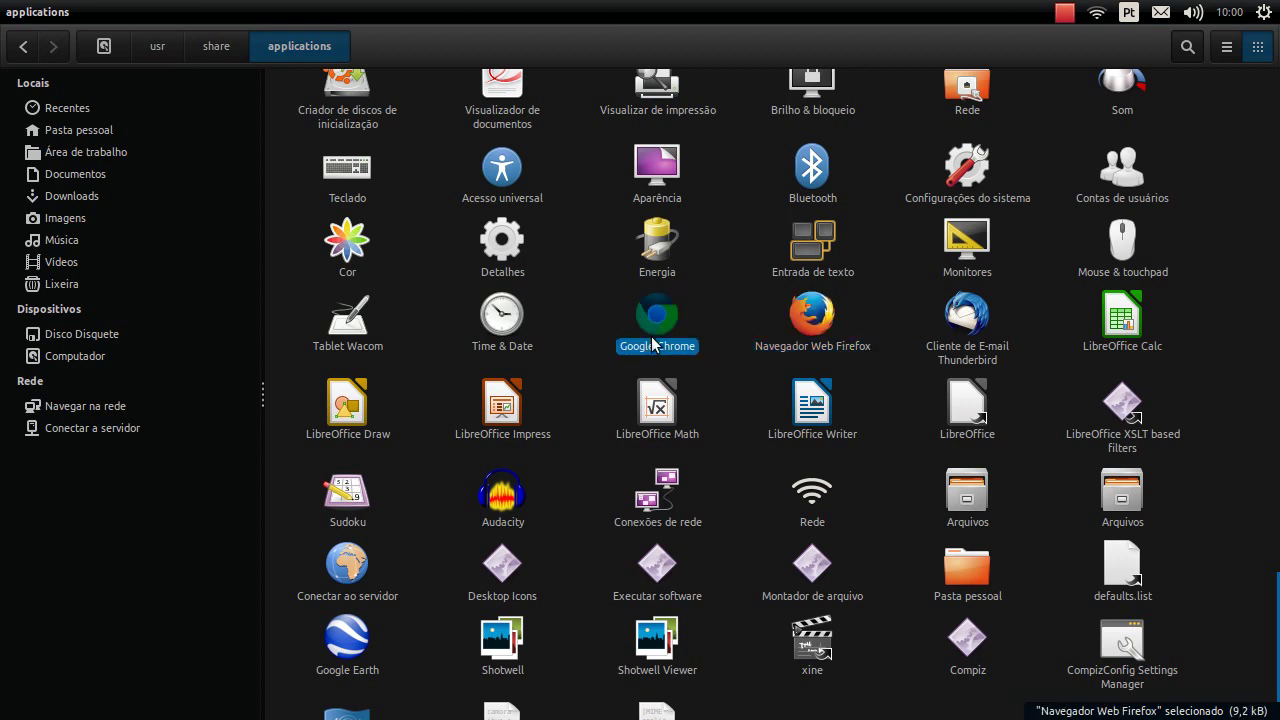
left_click(884, 374)
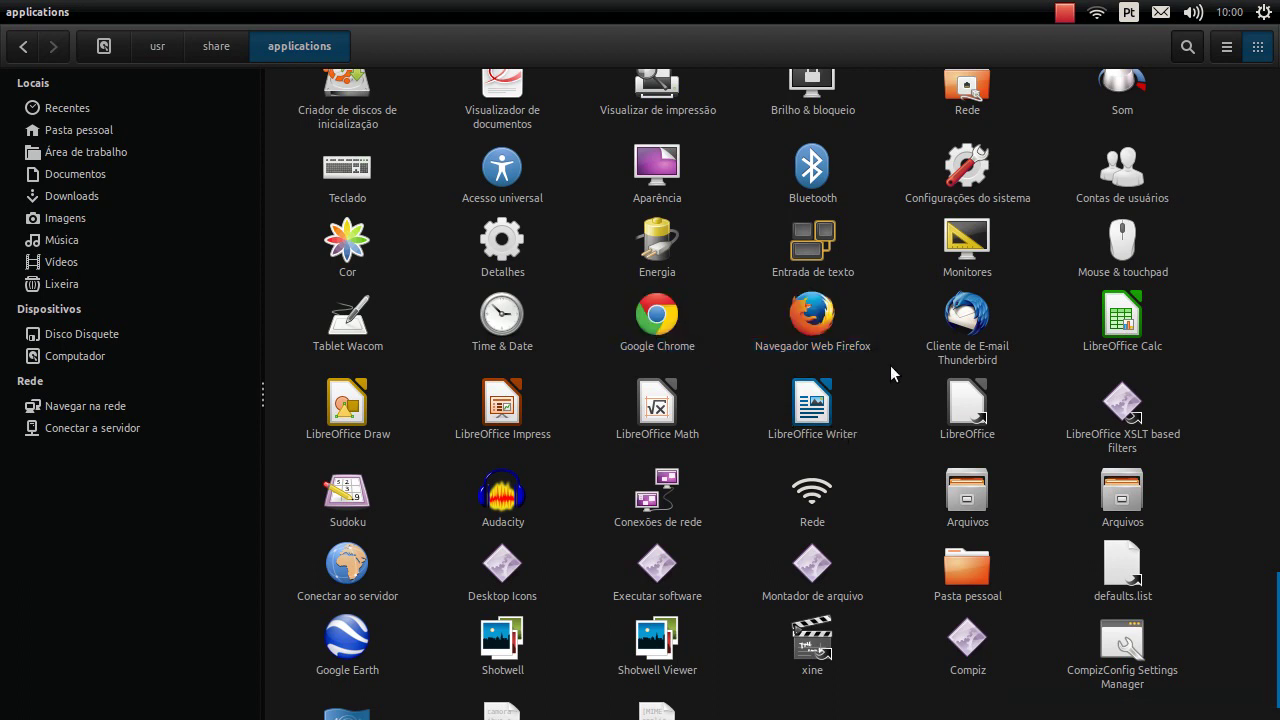
Step: Select the Google Chrome and Navegador Web Firefox shortcuts together and copy them
left_click(656, 345)
left_click(828, 362)
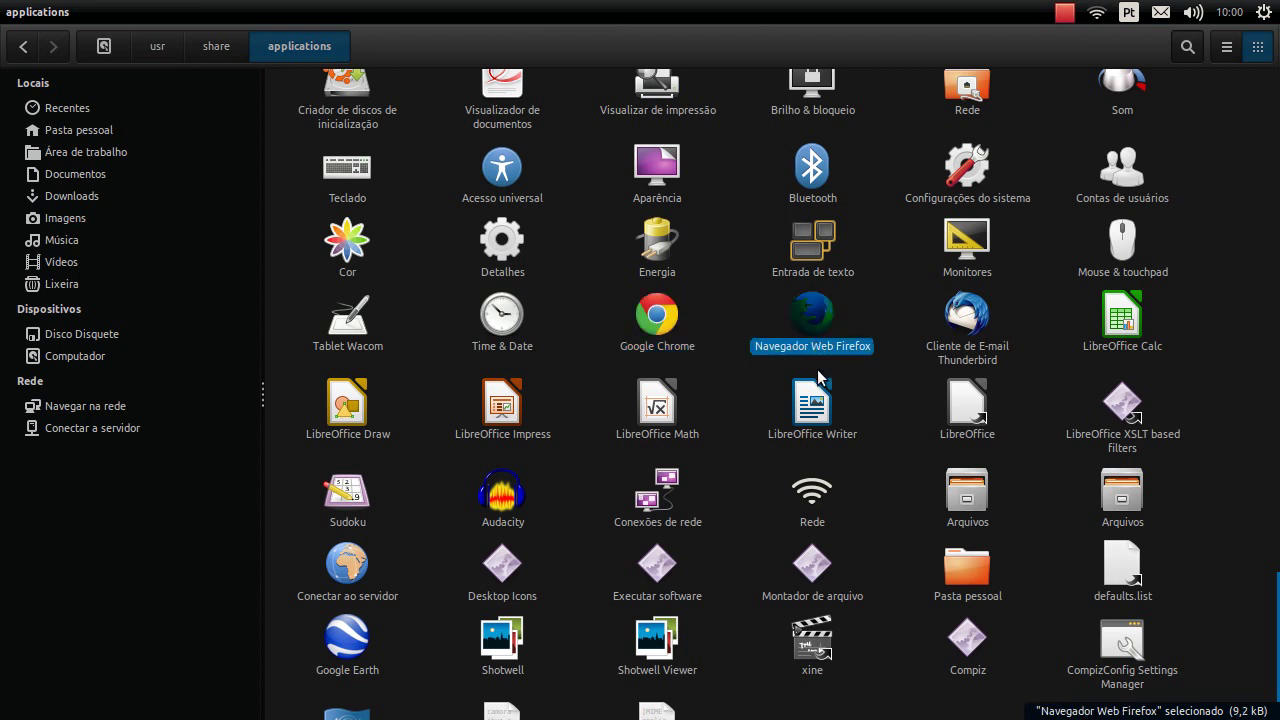
left_click_drag(873, 378, 677, 355)
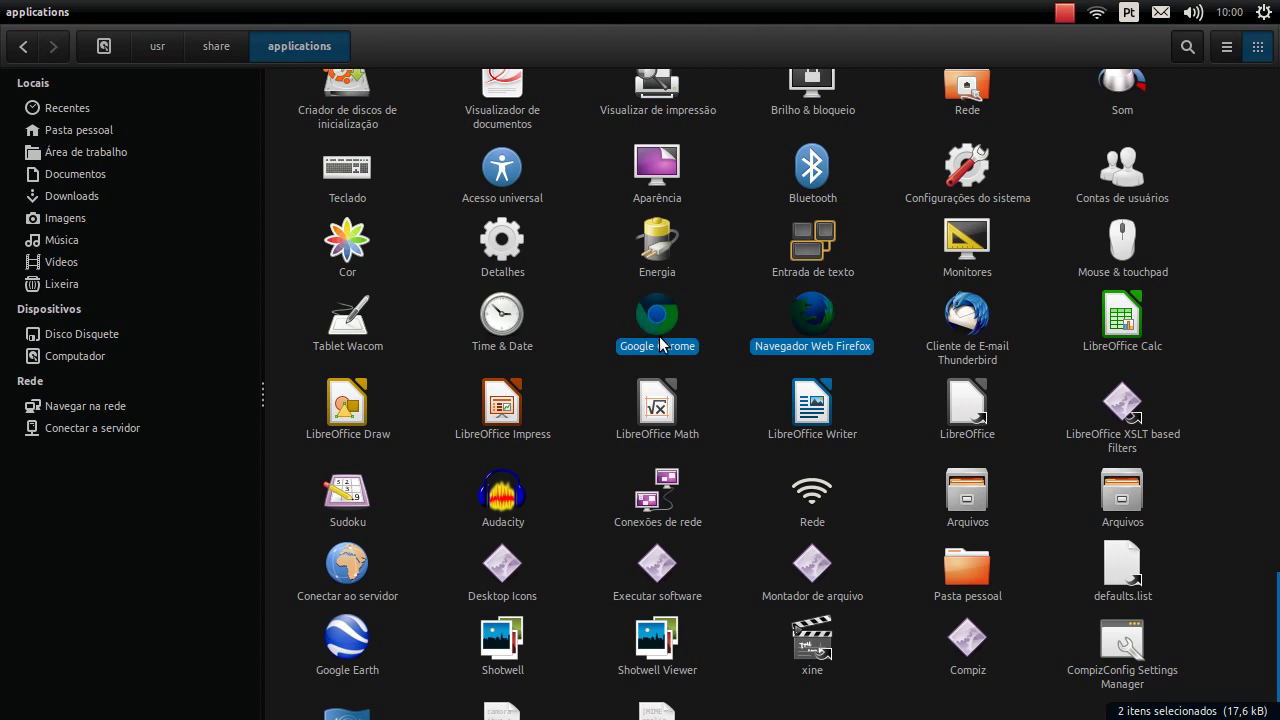
right_click(662, 336)
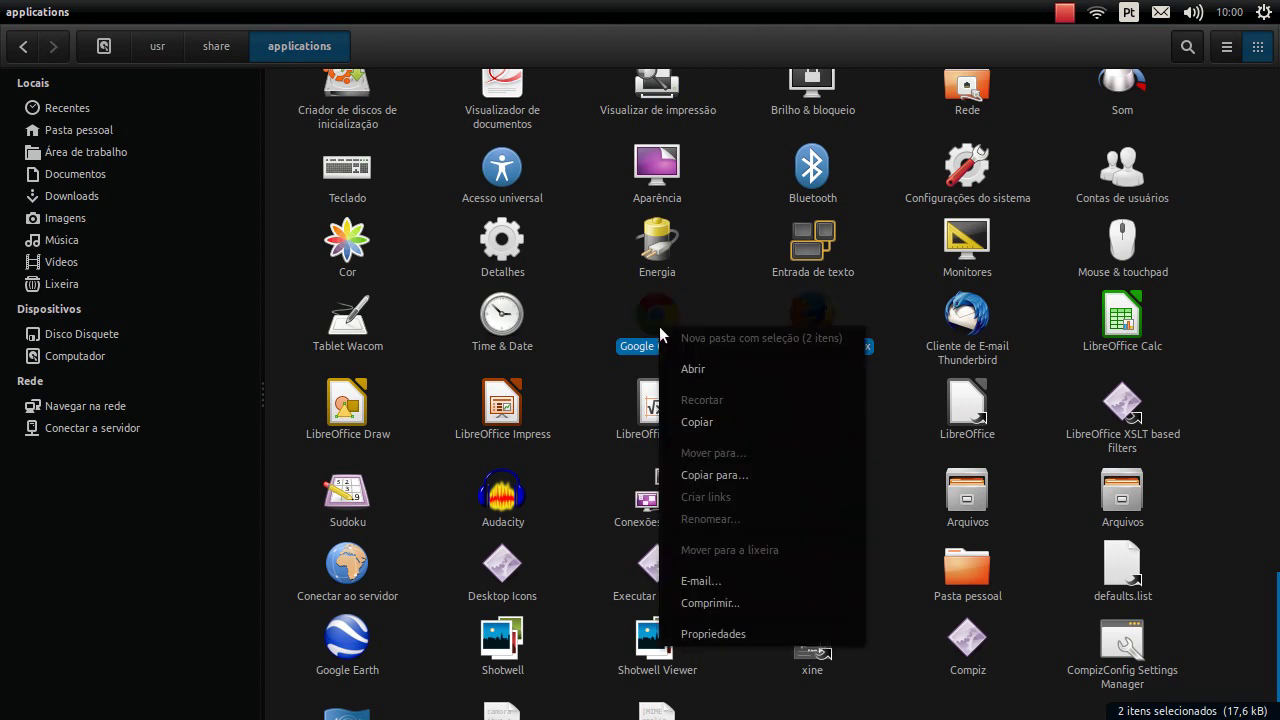
left_click(695, 423)
Step: Paste the copied browser shortcuts onto the desktop and clear the selection
left_click(33, 12)
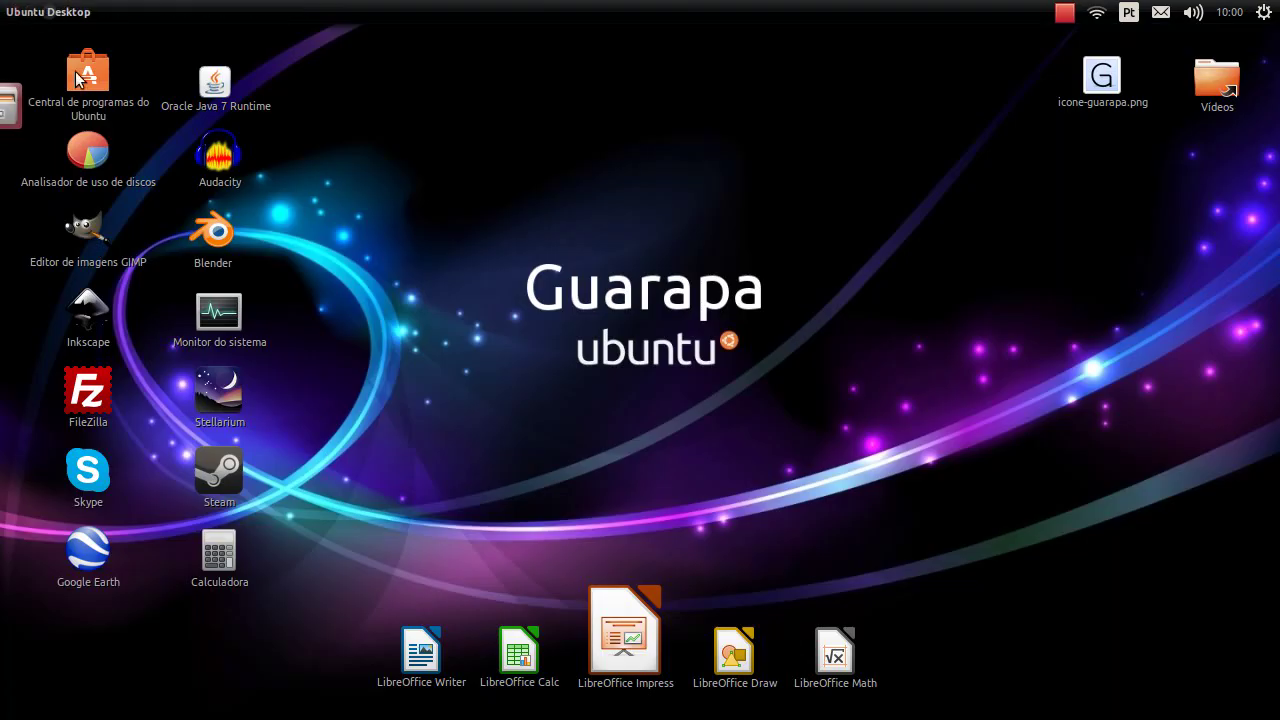
right_click(585, 221)
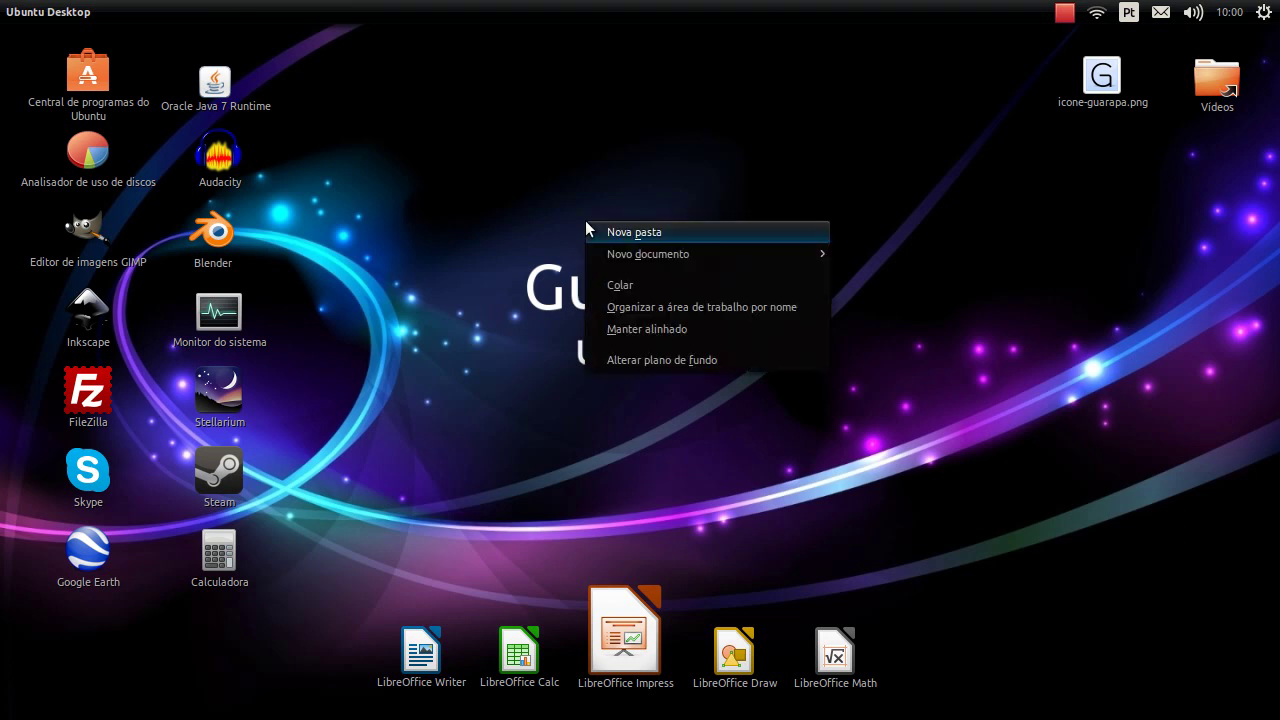
left_click(620, 285)
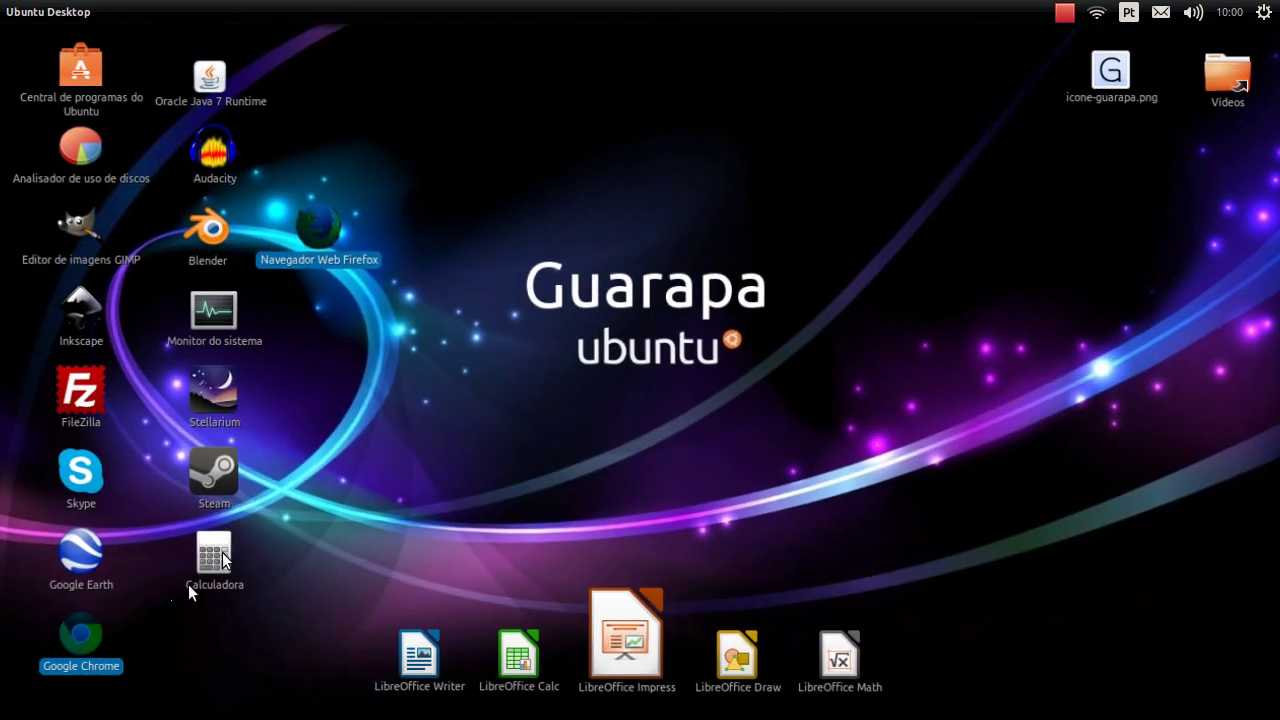
left_click(343, 458)
Step: Move the two browser shortcuts to the right-hand area of the desktop, with Firefox above Google Chrome
left_click_drag(95, 632, 495, 224)
left_click_drag(322, 256, 1045, 430)
left_click_drag(512, 257, 1080, 525)
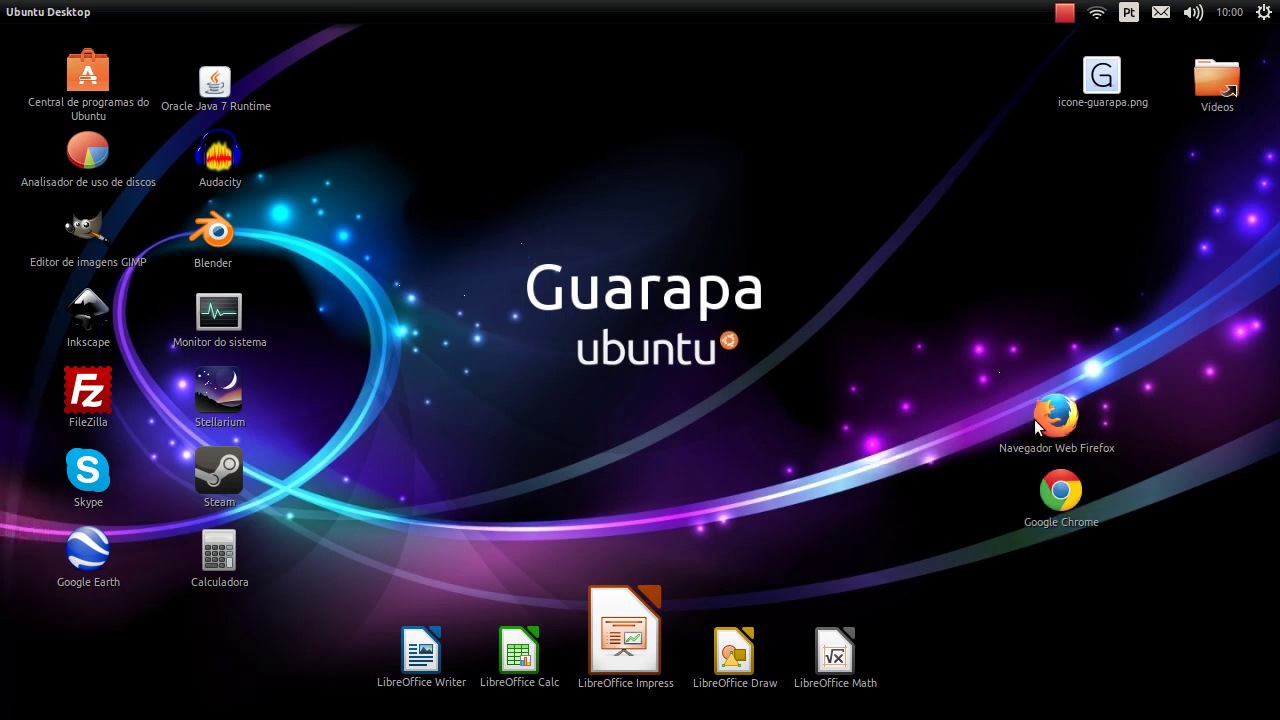
Step: Turn on "Manter alinhado" for the desktop icons and try to shift the LibreOffice Impress icon slightly
right_click(485, 258)
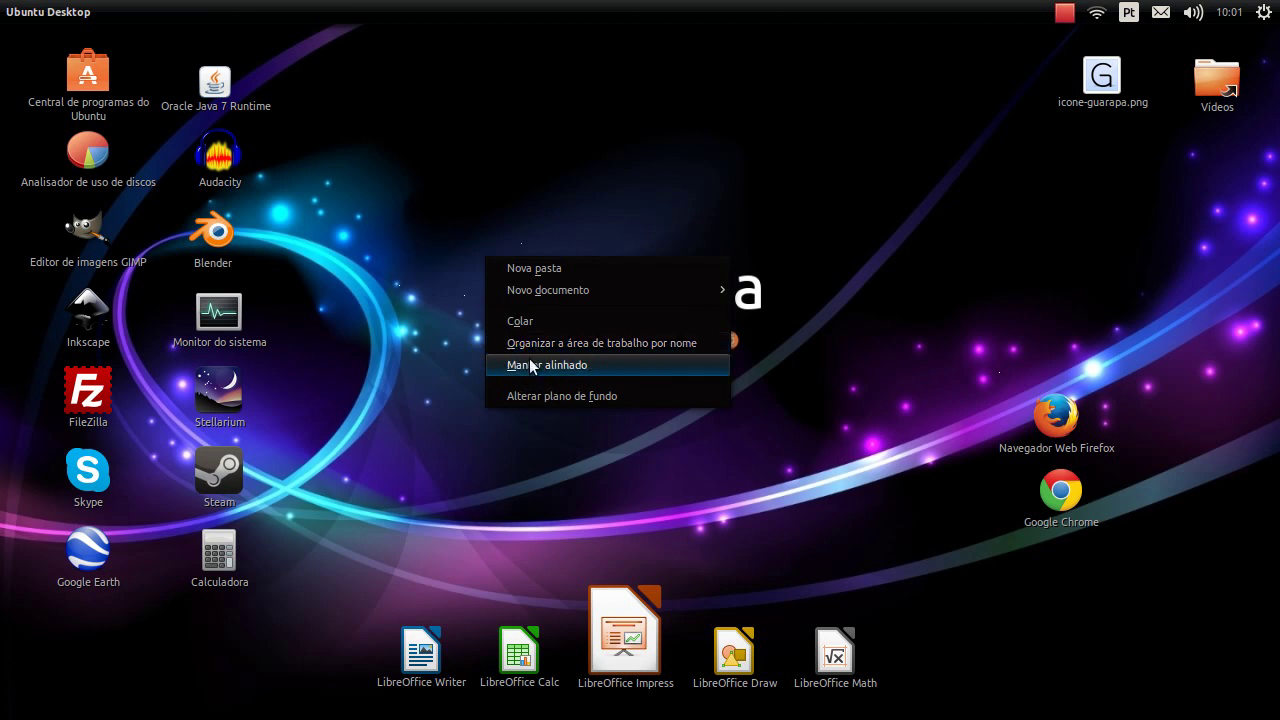
left_click(585, 373)
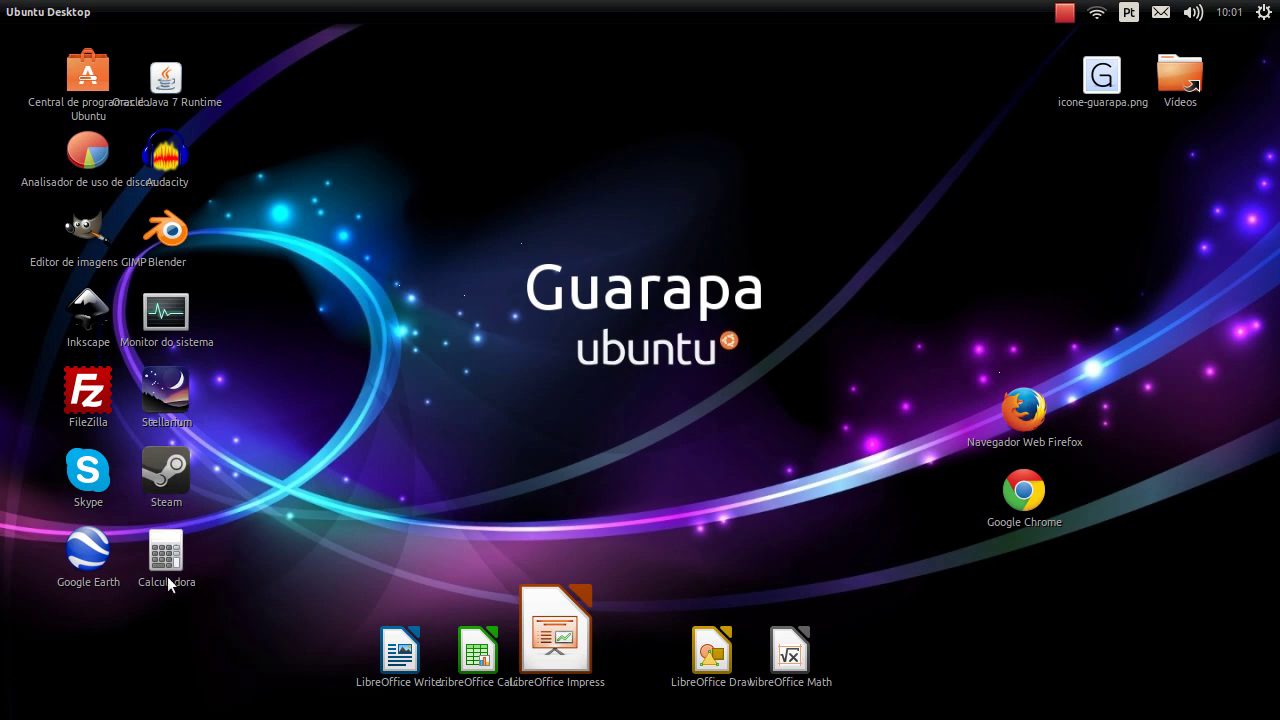
left_click(537, 660)
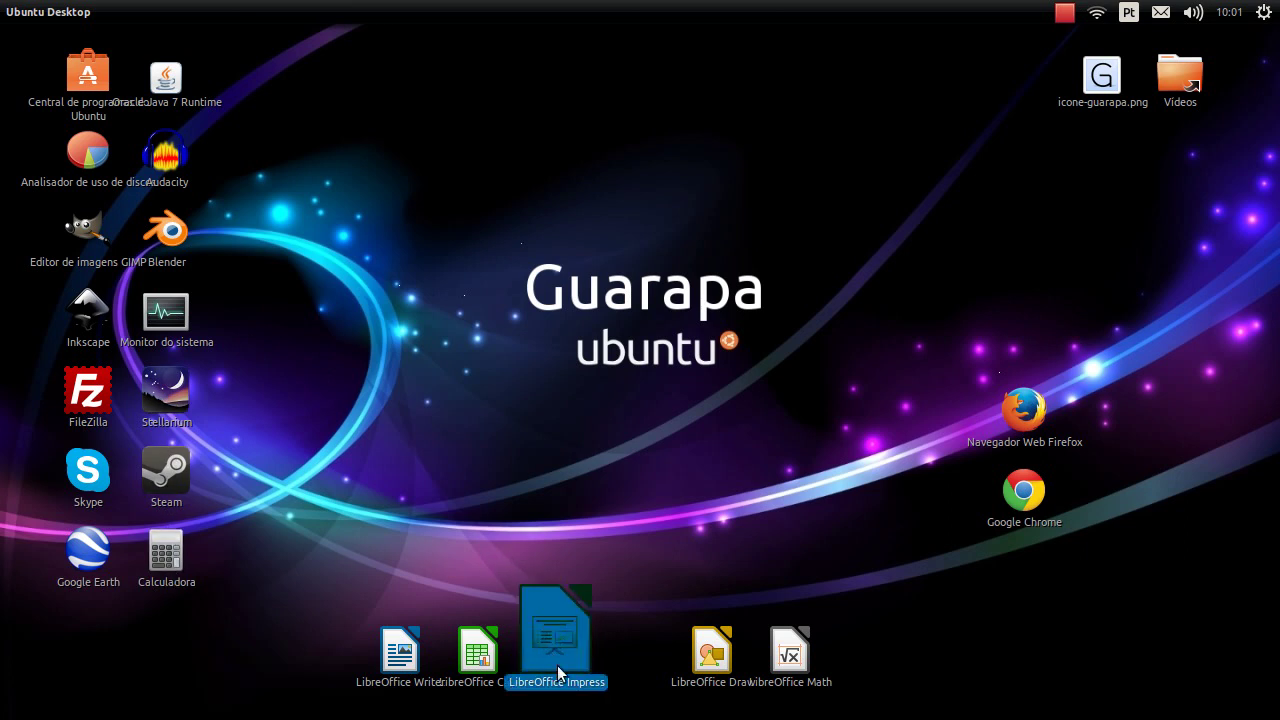
left_click_drag(555, 651, 575, 634)
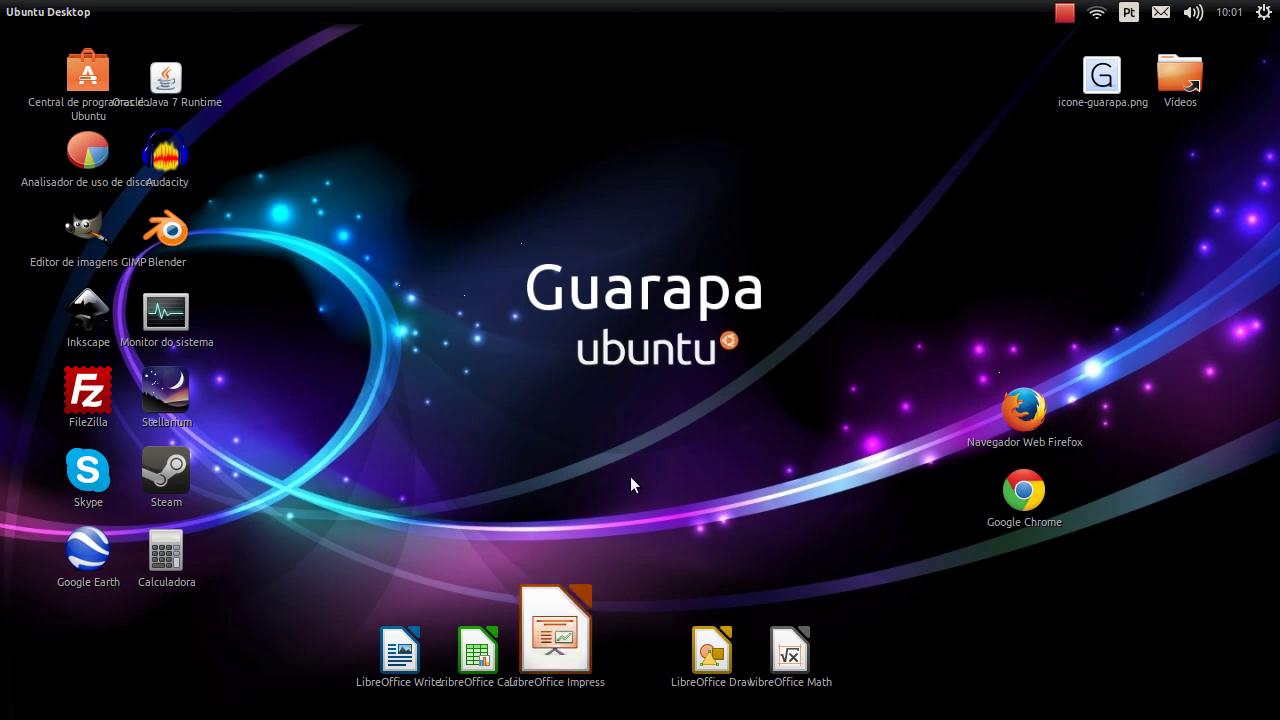
Step: Turn off "Manter alinhado" and space out the LibreOffice Calc, Impress, Draw and Math icons in the bottom row so their labels do not overlap
right_click(570, 388)
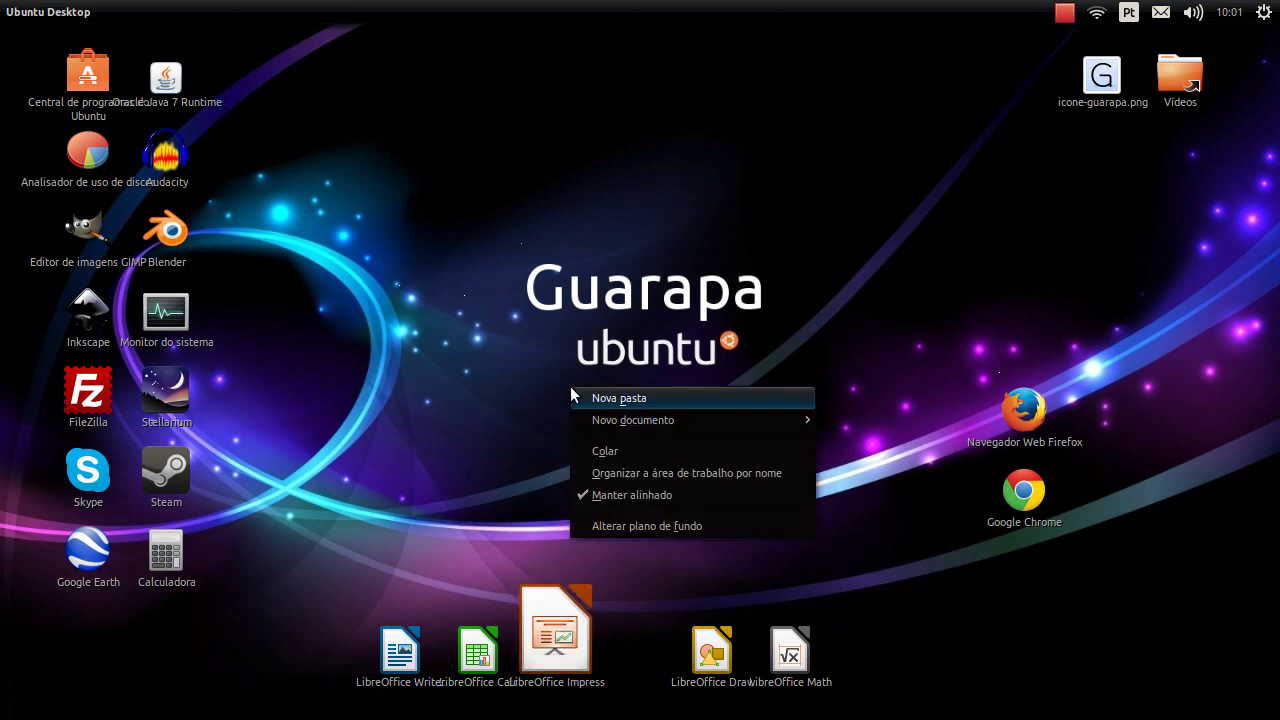
left_click(621, 494)
left_click_drag(564, 632, 597, 630)
left_click_drag(700, 658, 692, 658)
mouse_move(790, 660)
left_mouse_down()
mouse_move(805, 676)
mouse_move(697, 676)
left_mouse_up()
left_click_drag(478, 655, 505, 662)
mouse_move(698, 660)
left_mouse_down()
mouse_move(766, 668)
mouse_move(788, 634)
left_mouse_up()
left_click_drag(700, 655, 806, 660)
left_click(781, 591)
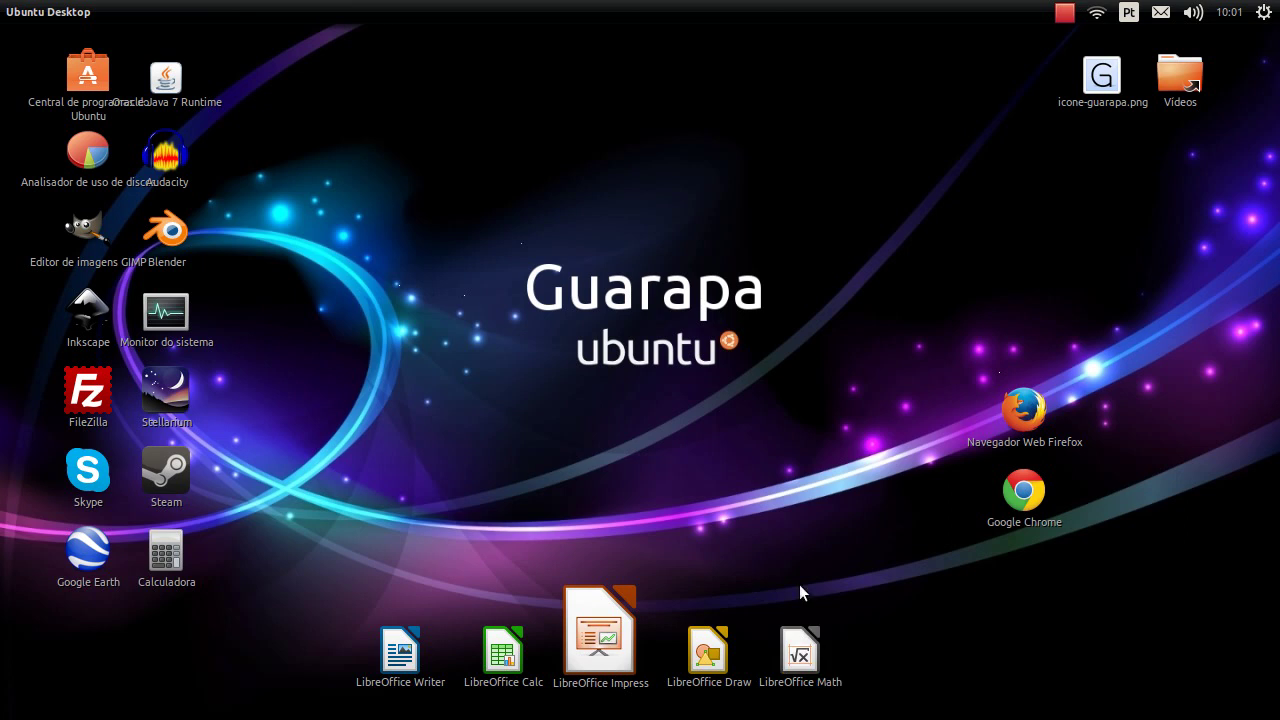
Step: Move the LibreOffice Impress icon slightly to the right so it sits more evenly between Calc and Draw, leaving no desktop icon selected
left_click_drag(598, 620, 609, 618)
left_click(578, 543)
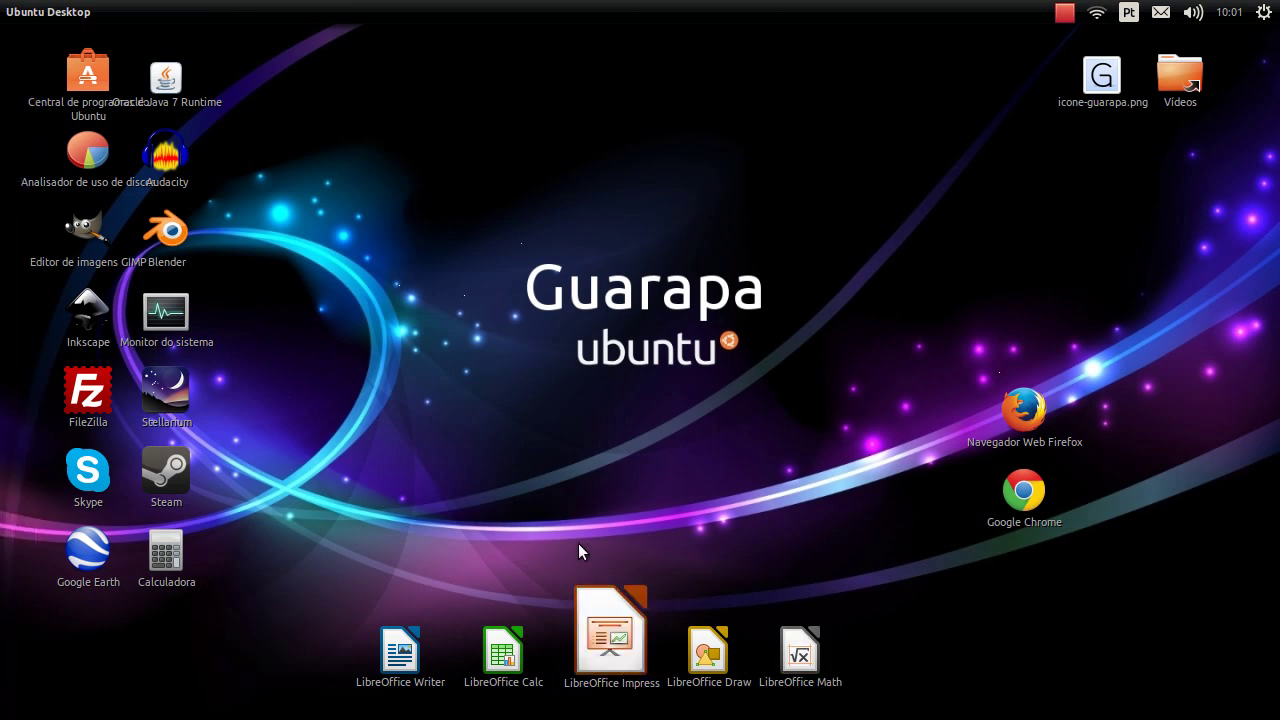
left_click(402, 655)
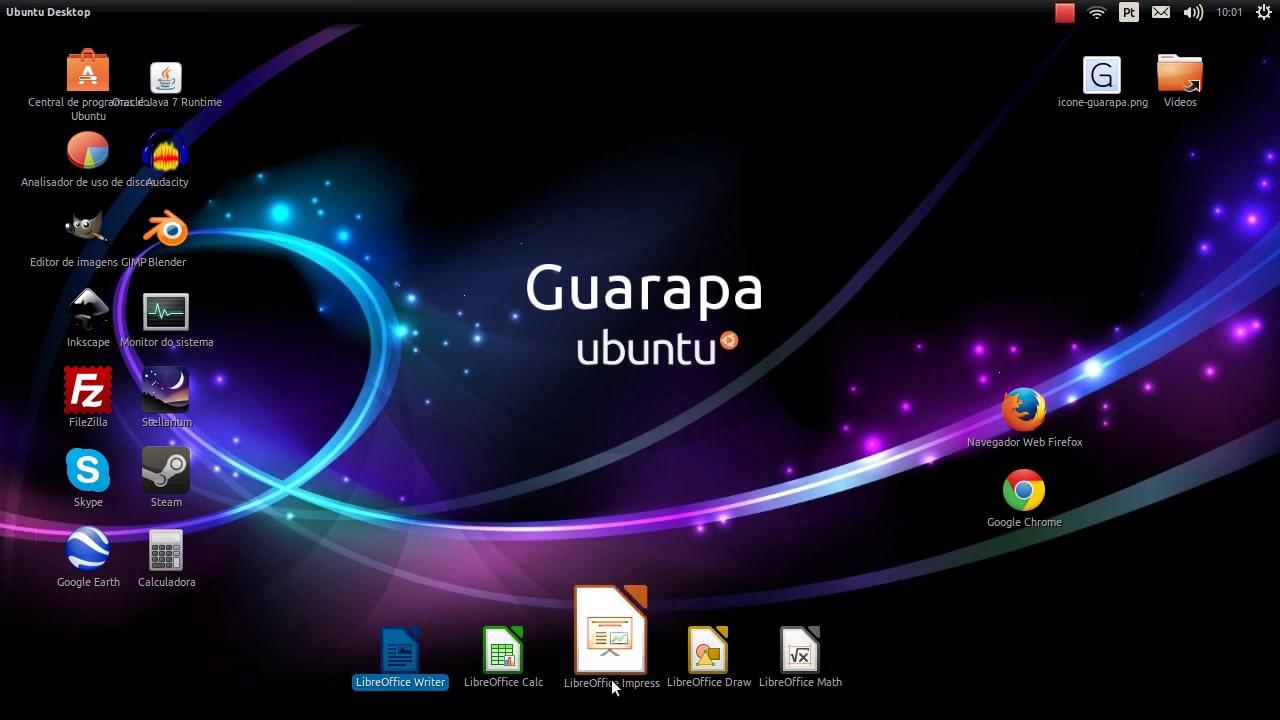
left_click_drag(358, 515, 851, 686)
left_click(395, 540)
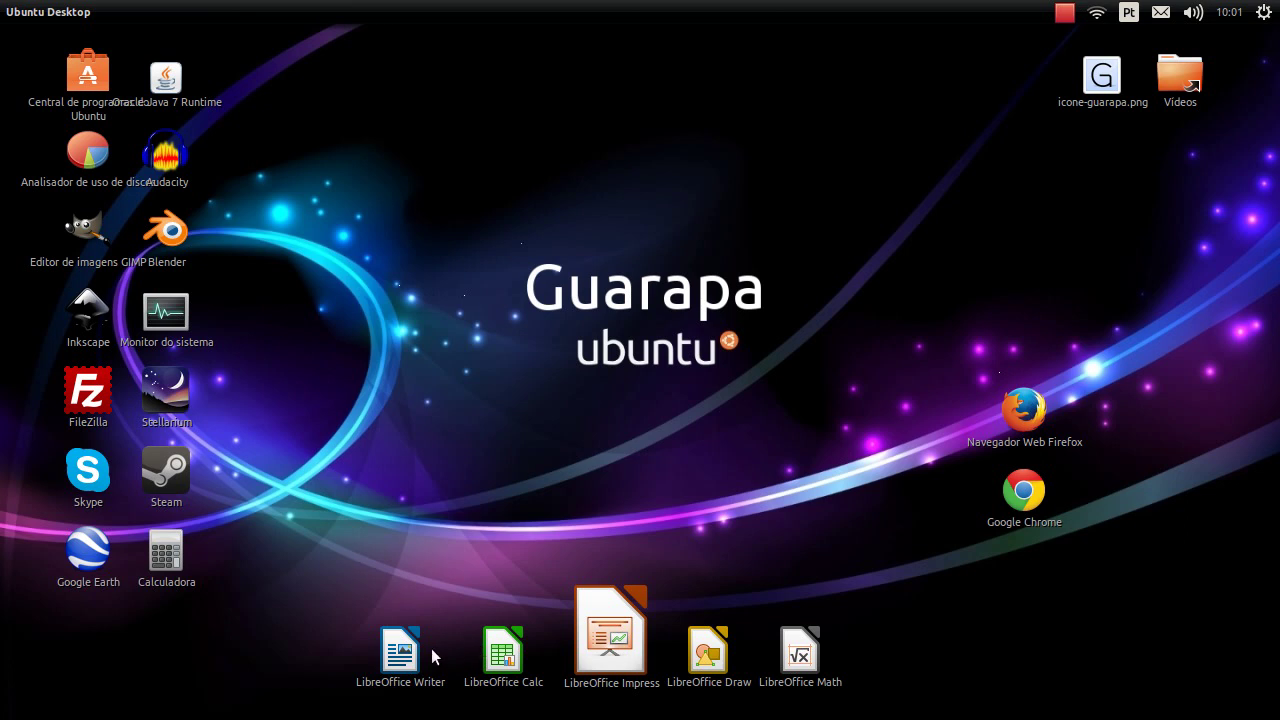
Step: Launch Firefox from its desktop shortcut and minimize its window
left_click(1015, 420)
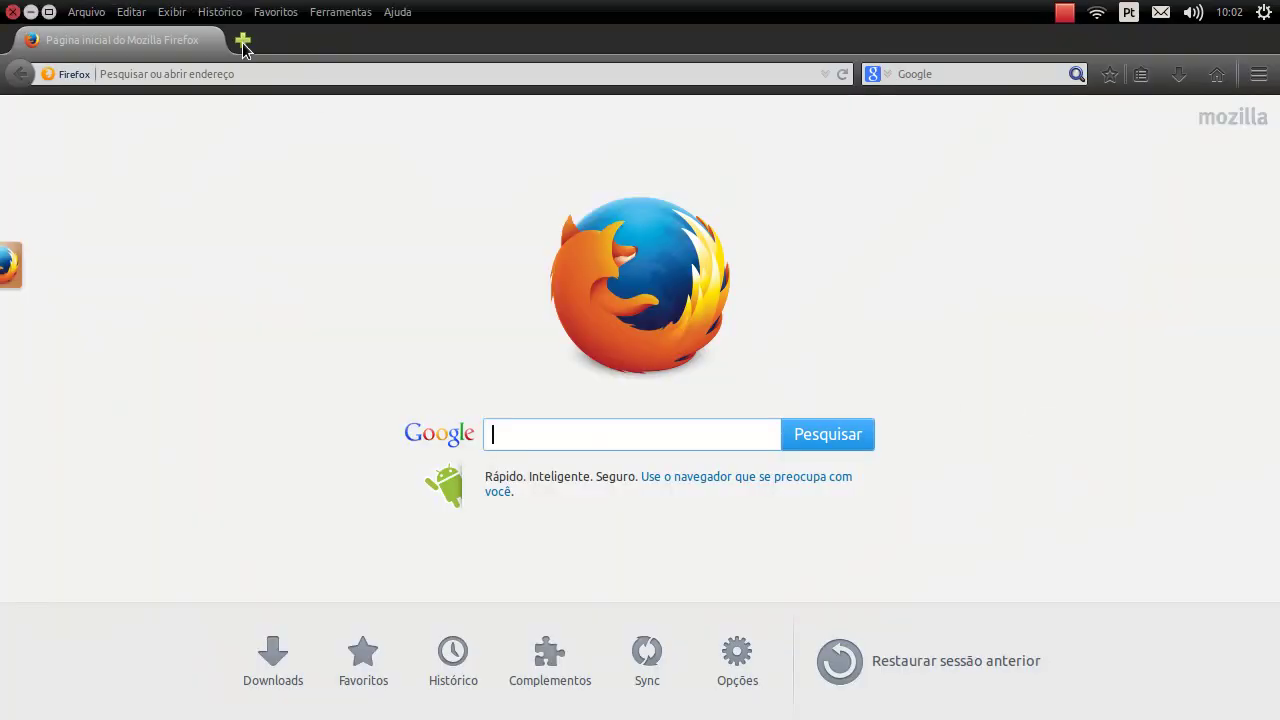
left_click(30, 12)
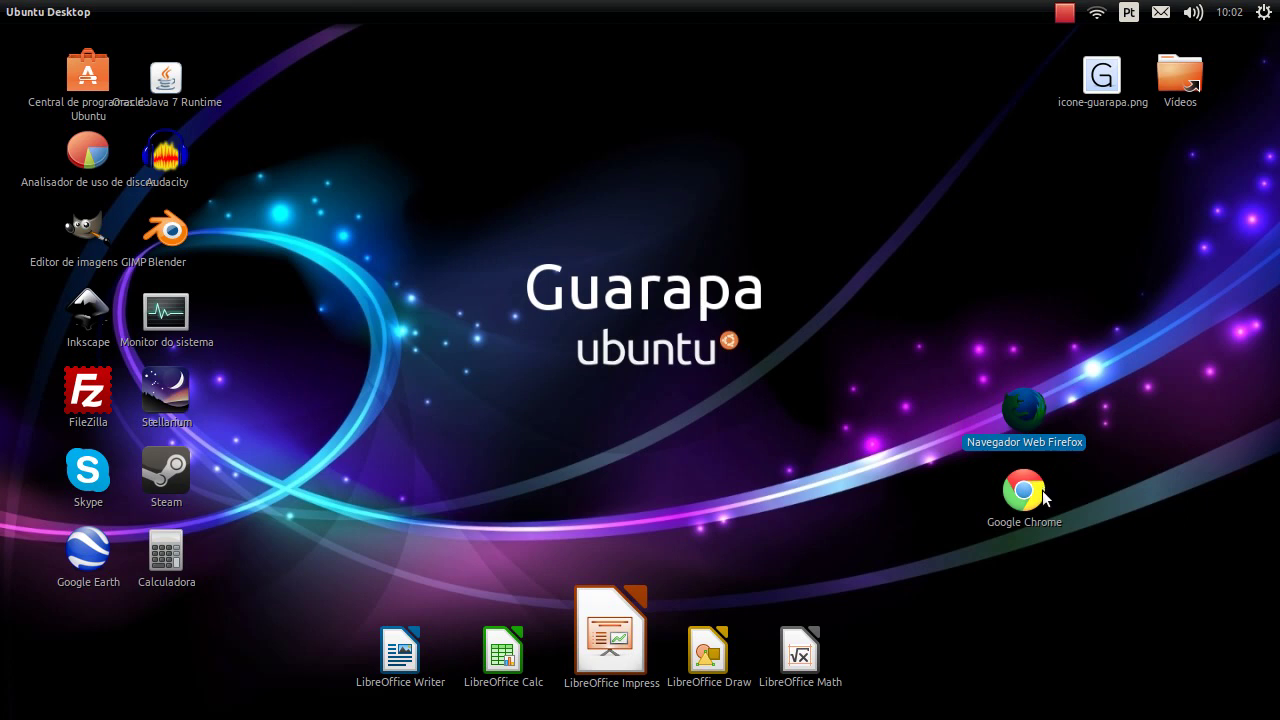
Step: Look through the start of the applications folder and its kde4 subfolder, go back to applications and minimize the window
mouse_move(8, 203)
left_click(30, 105)
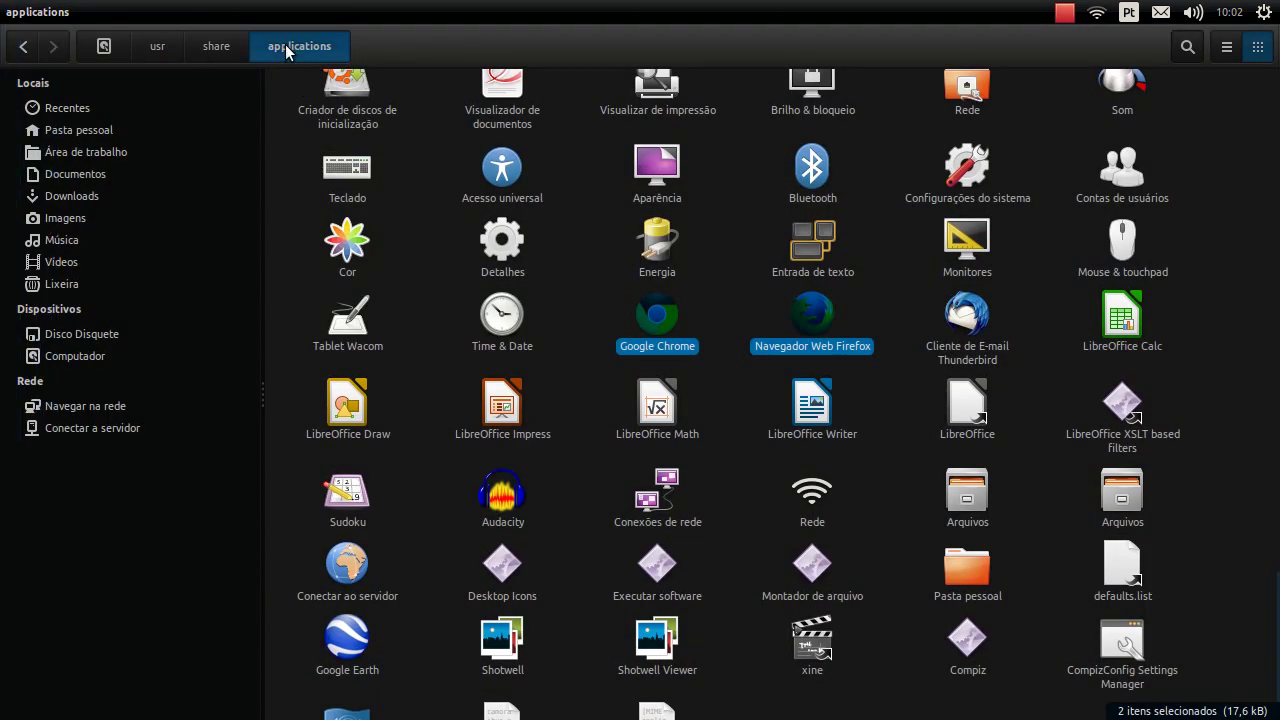
left_click(555, 293)
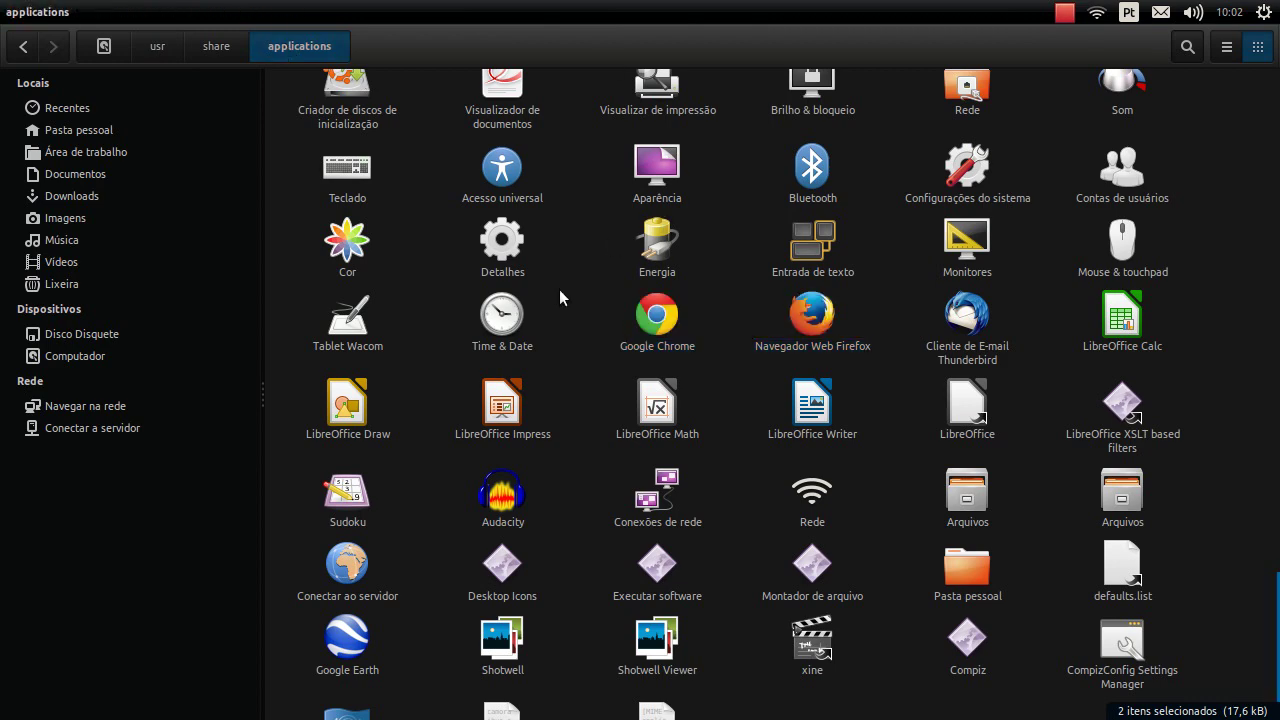
left_click_drag(1270, 585, 1270, 100)
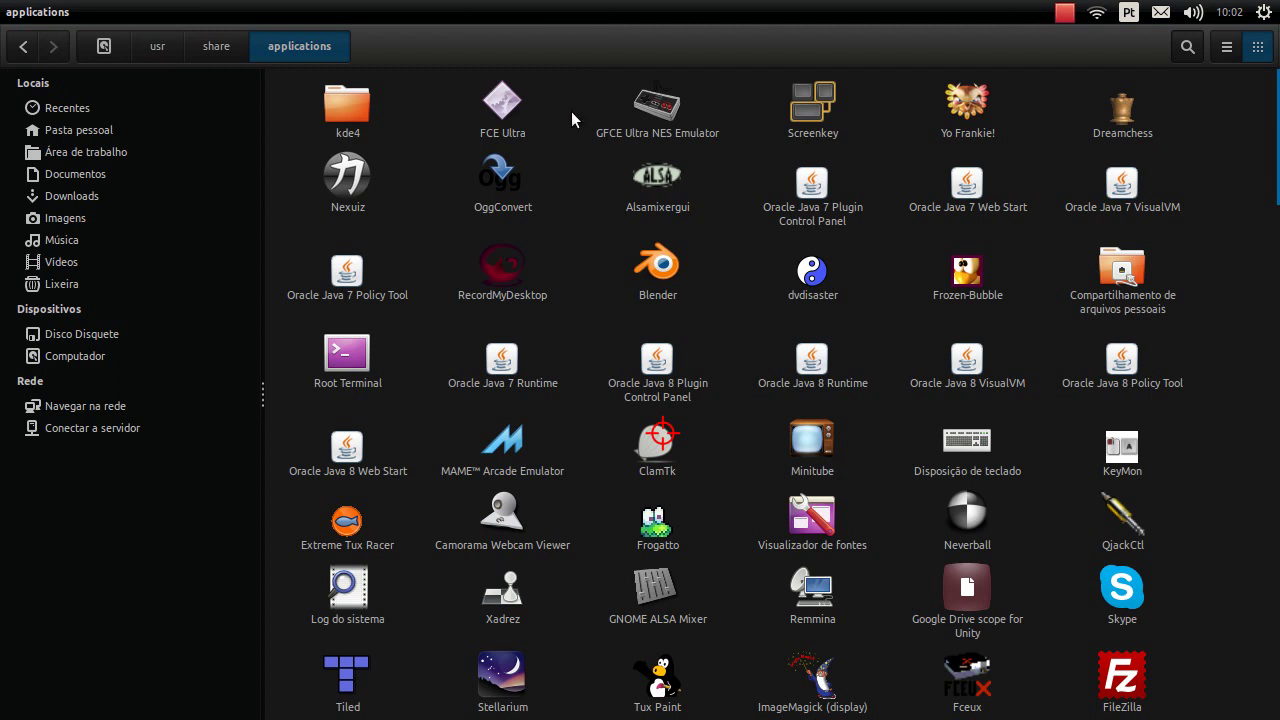
left_click(360, 114)
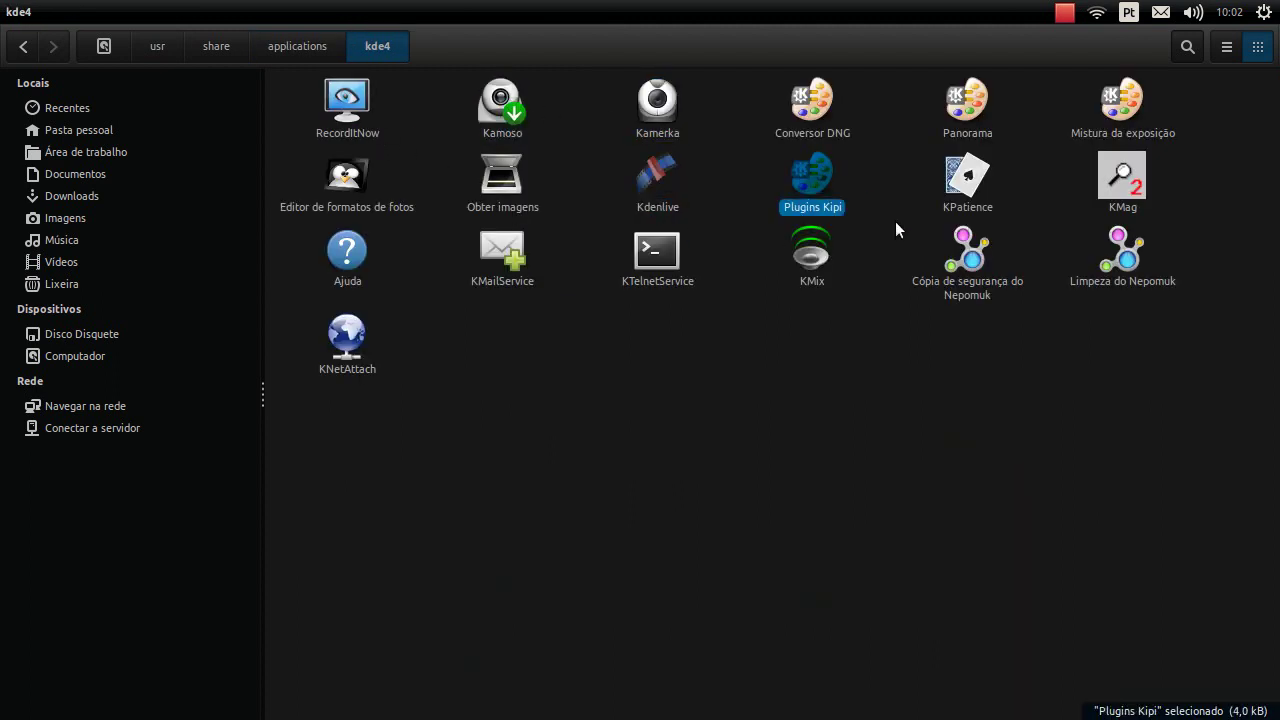
left_click(20, 50)
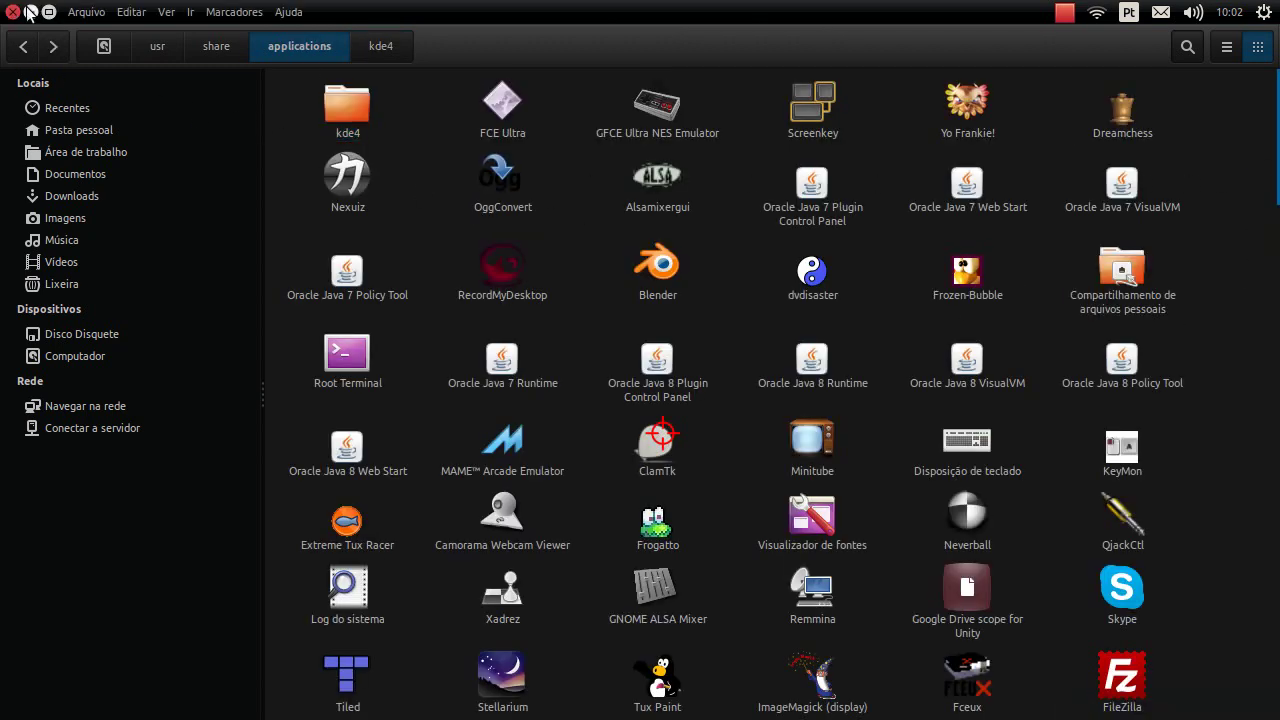
left_click(28, 12)
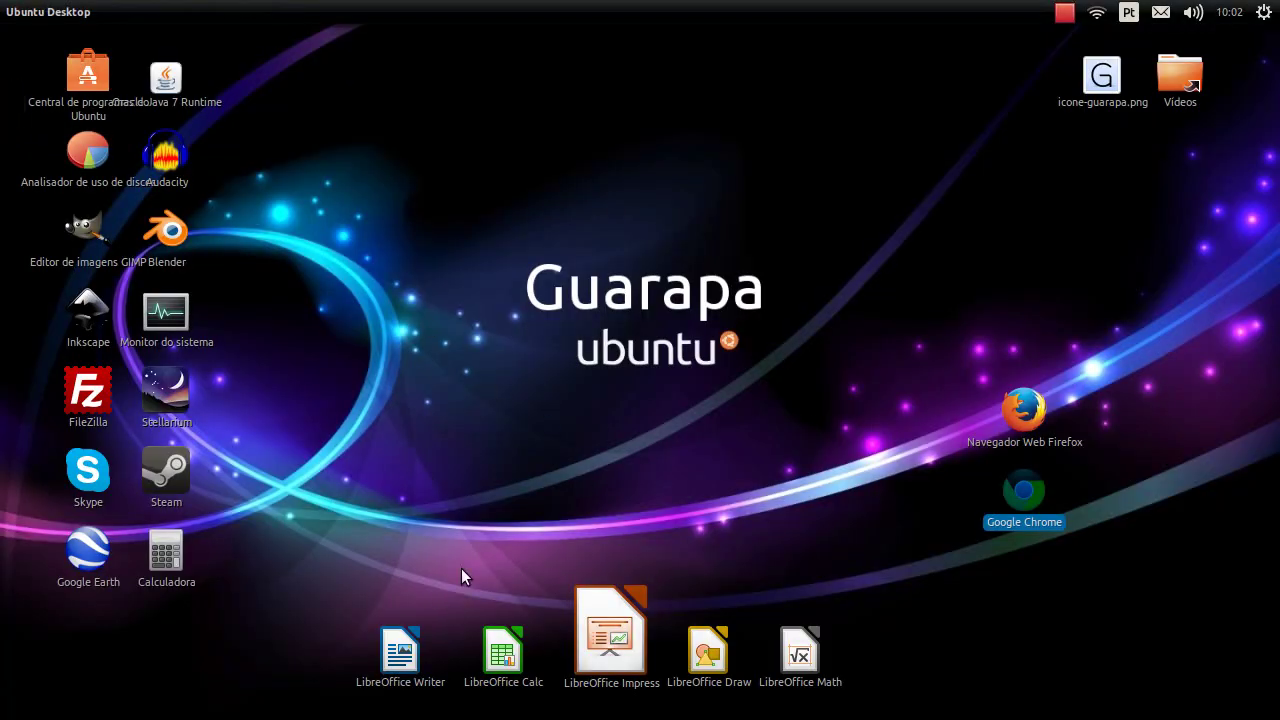
left_click(400, 655)
left_click(478, 662)
left_click(436, 668)
Step: Select the LibreOffice, Calc, Draw, Impress, Math and Writer shortcuts in the applications folder, show their copy options, and minimize the window
mouse_move(2, 350)
left_click(30, 108)
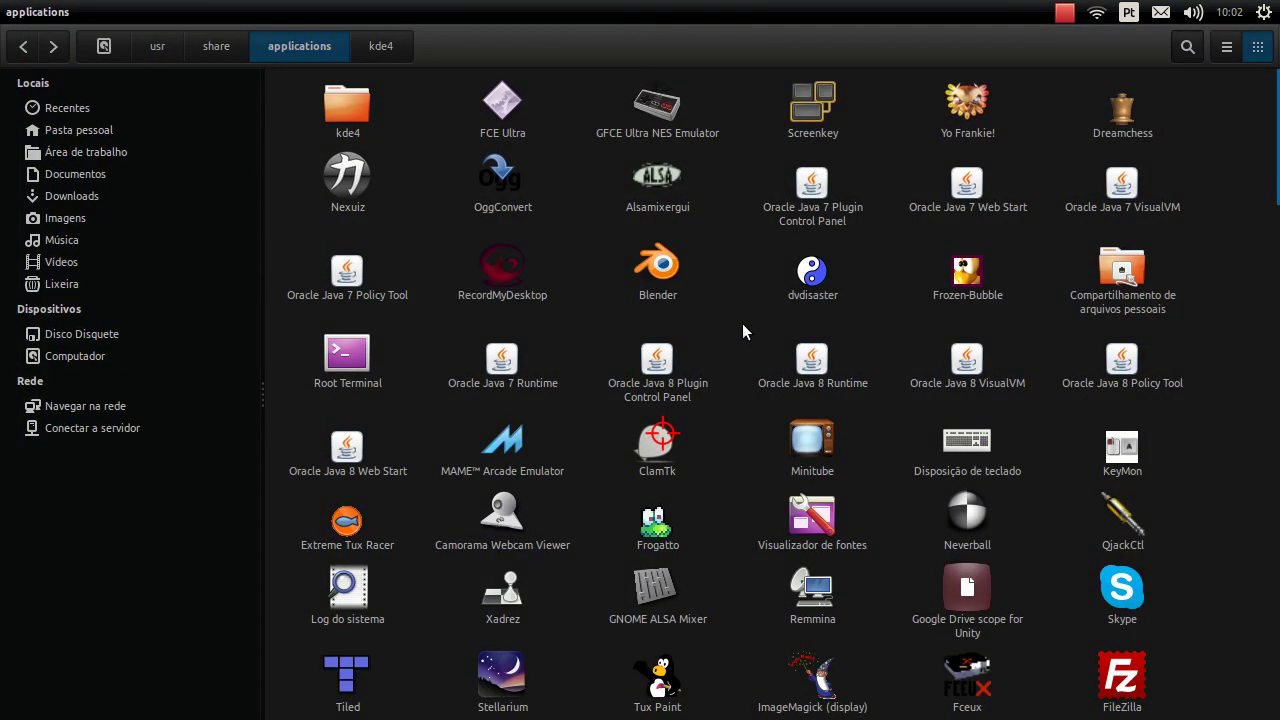
type("li")
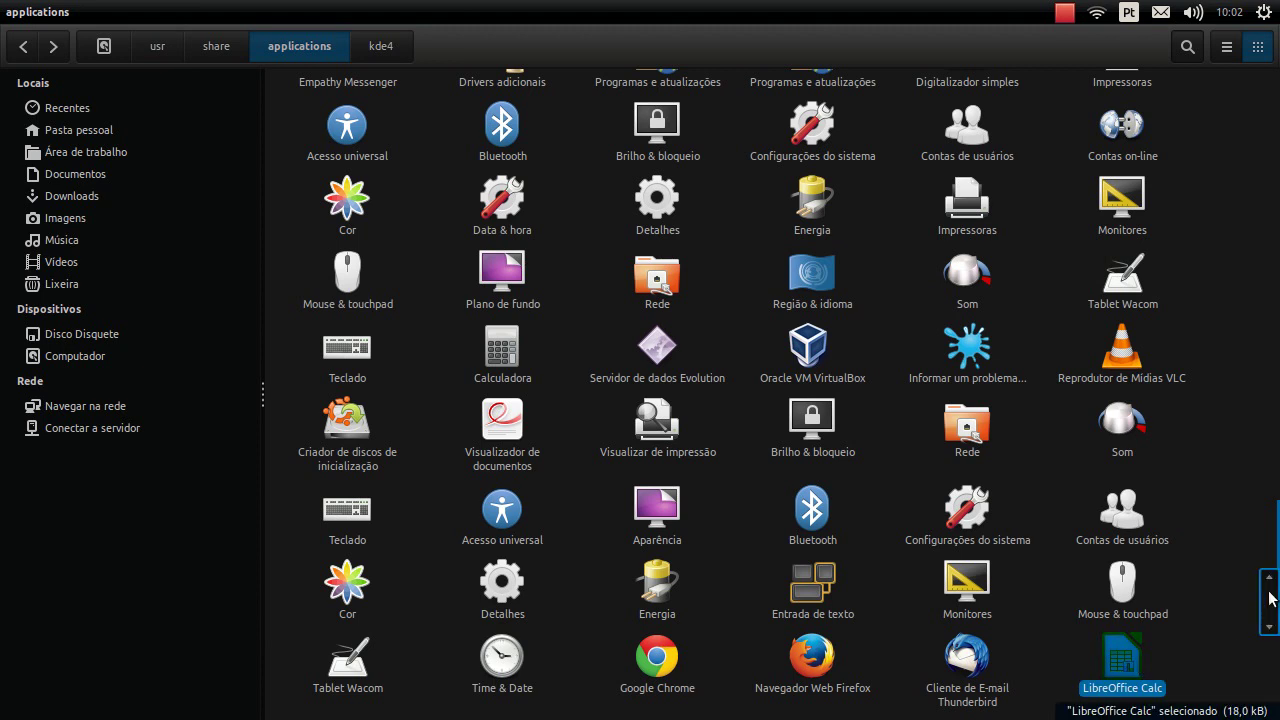
scroll(1272, 598, "down", 3)
left_click(350, 530, "ctrl")
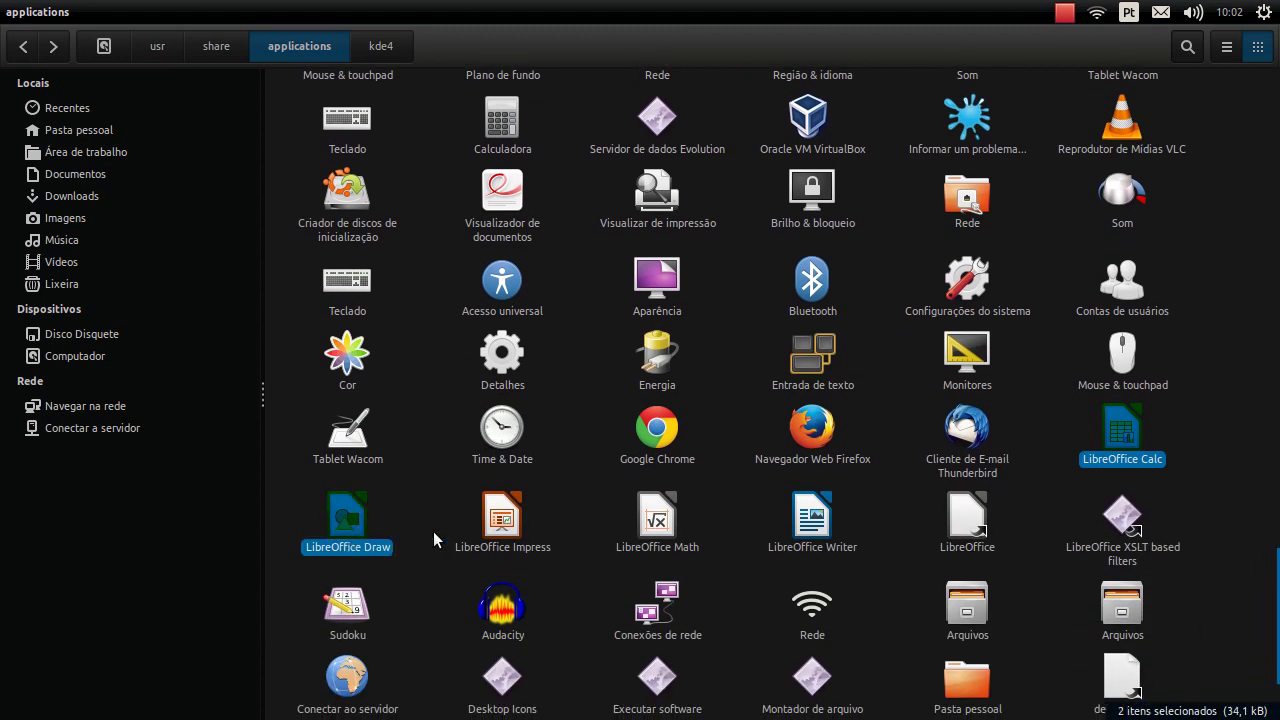
left_click(500, 520, "ctrl")
left_click(657, 520, "ctrl")
left_click(812, 522, "ctrl")
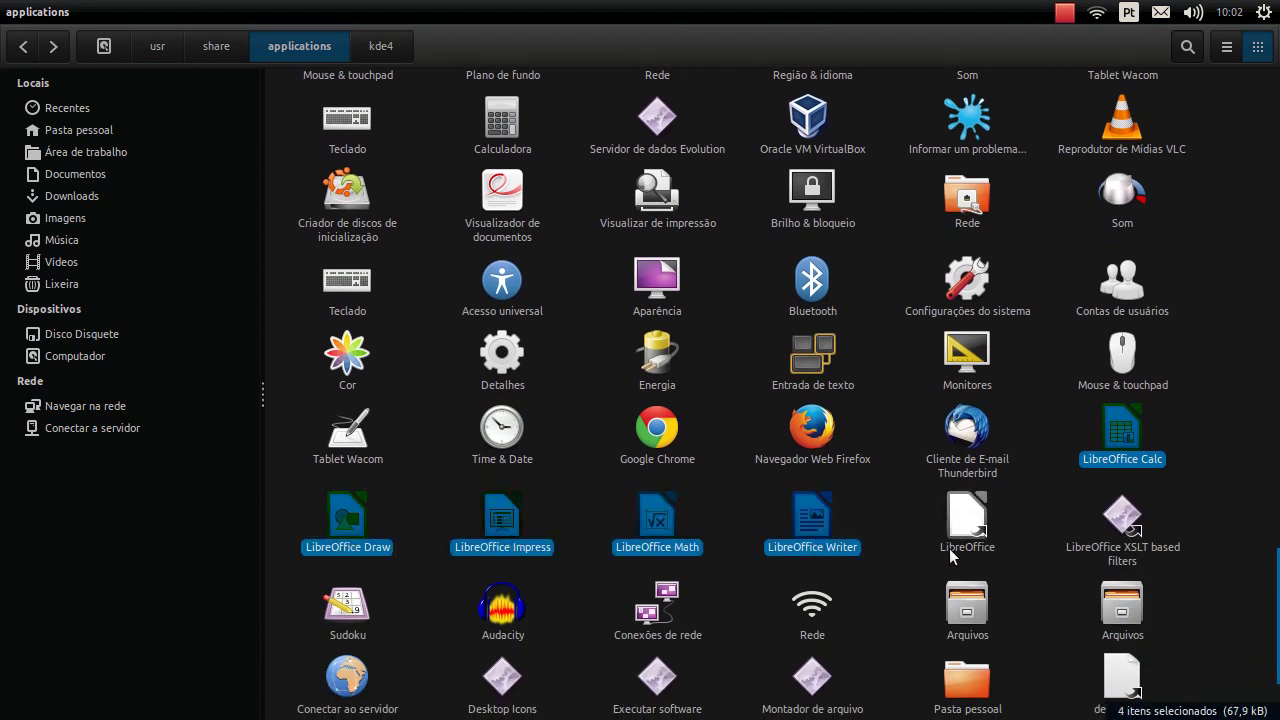
left_click(962, 531, "ctrl")
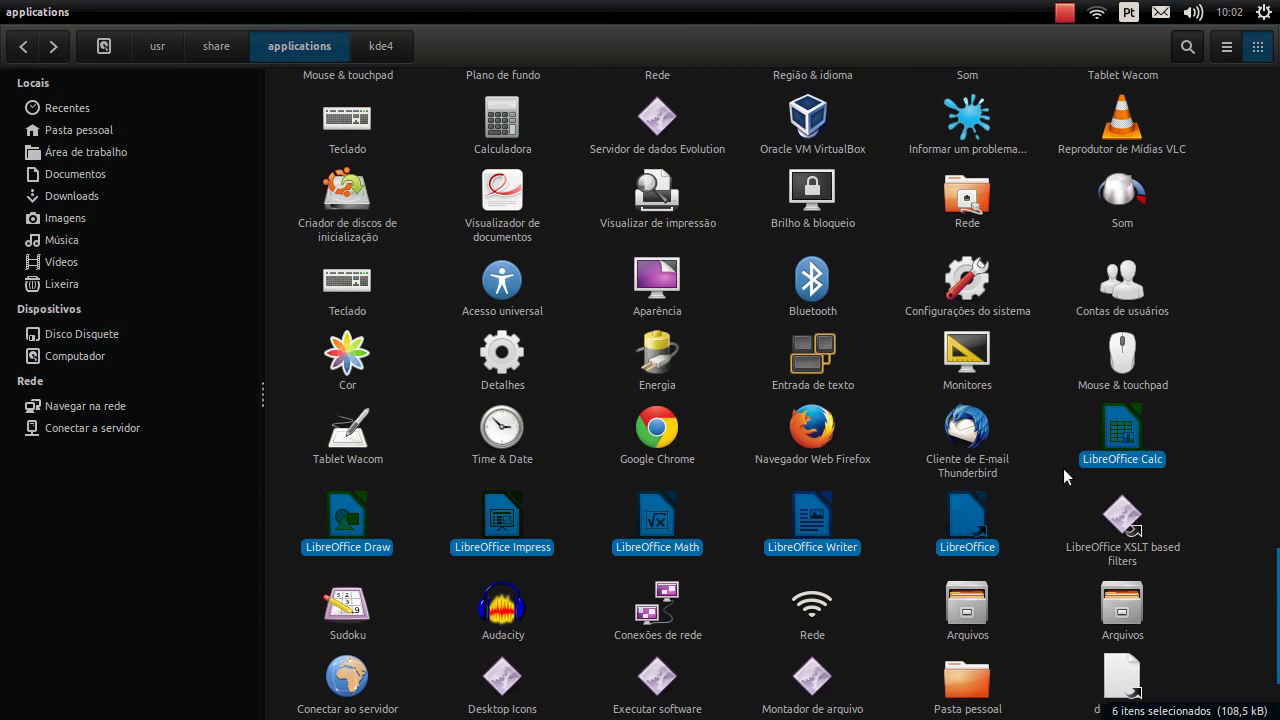
right_click(955, 537)
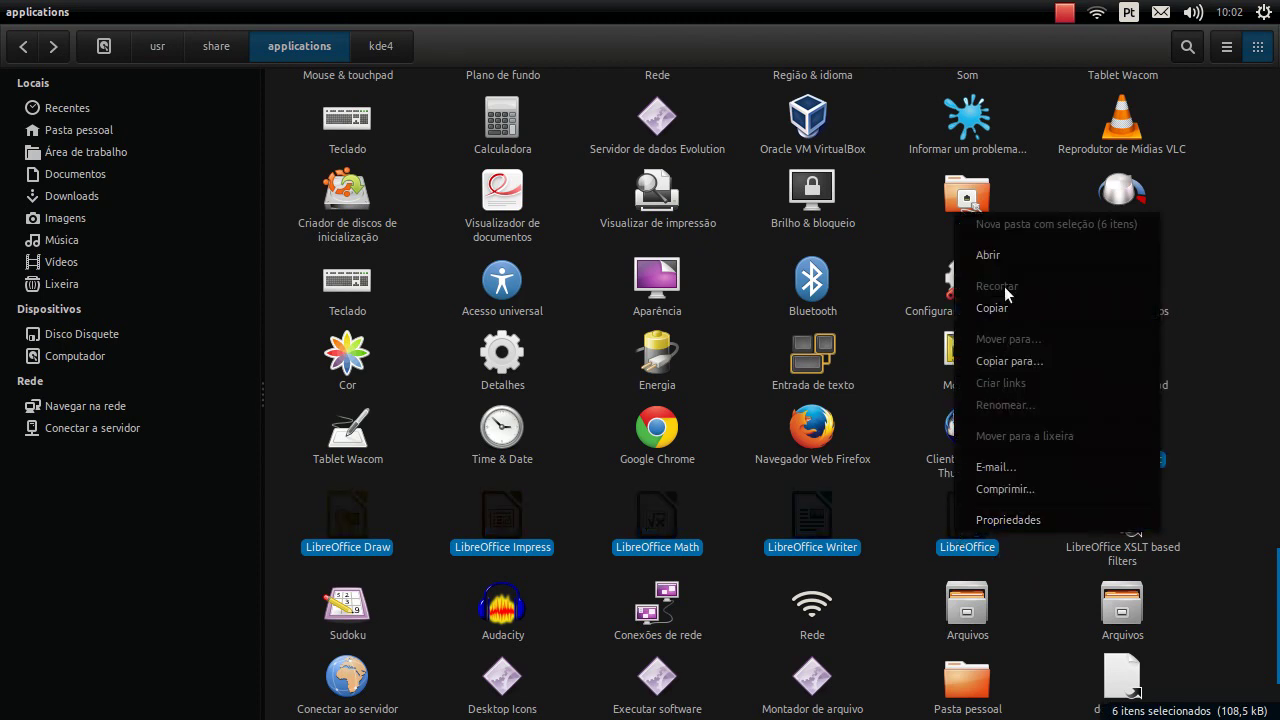
left_click(1222, 458)
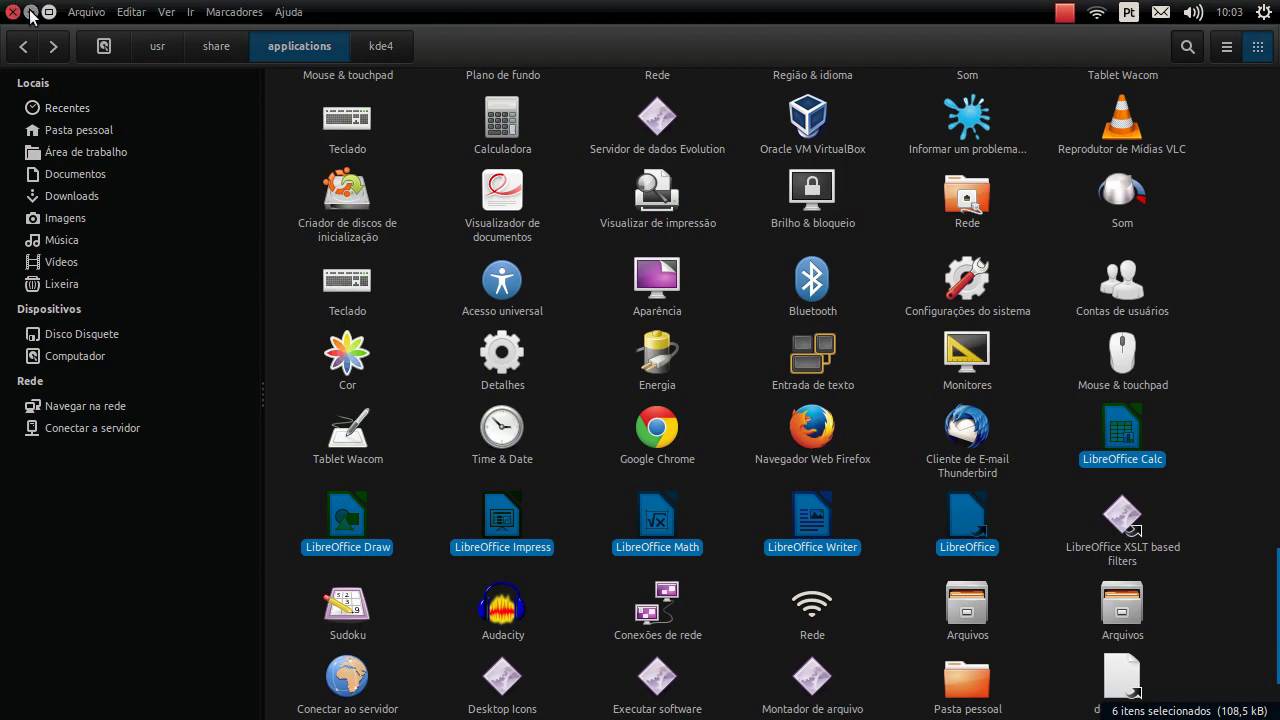
left_click(31, 14)
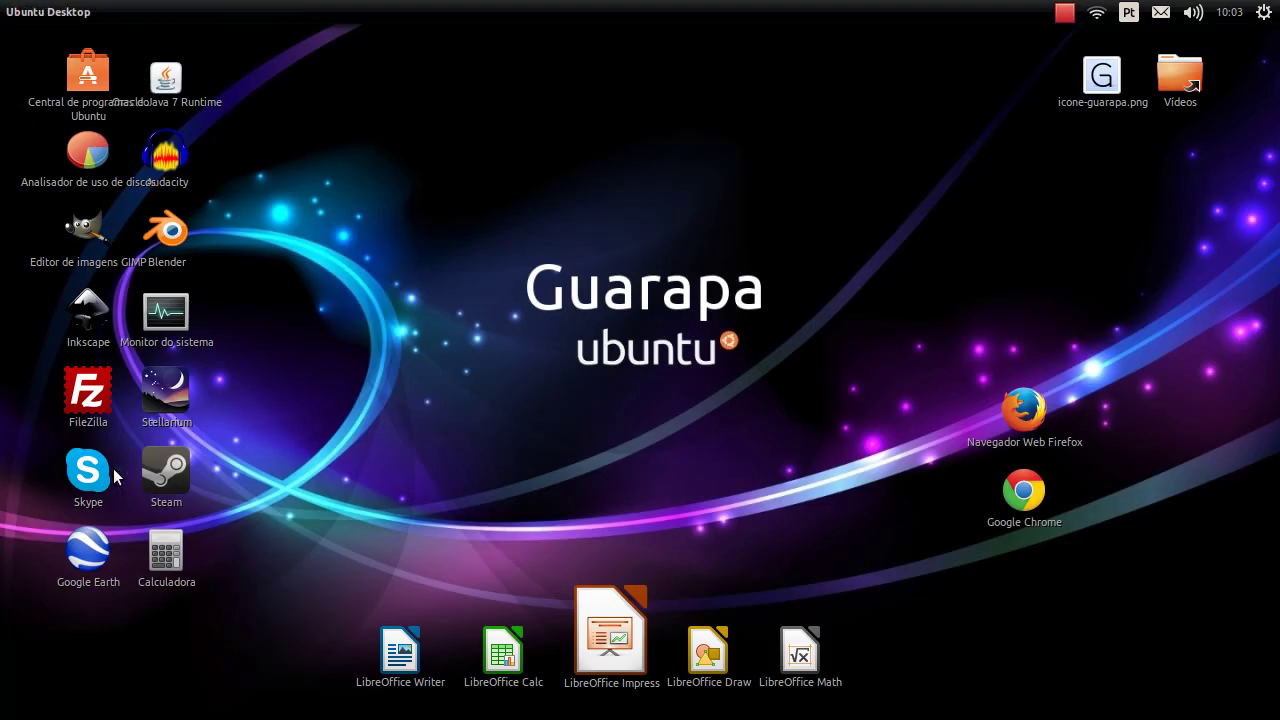
Step: Move the second column of desktop icons, from Oracle Java 7 Runtime to Calculadora, slightly right to separate it from the first column
left_click_drag(241, 155, 177, 625)
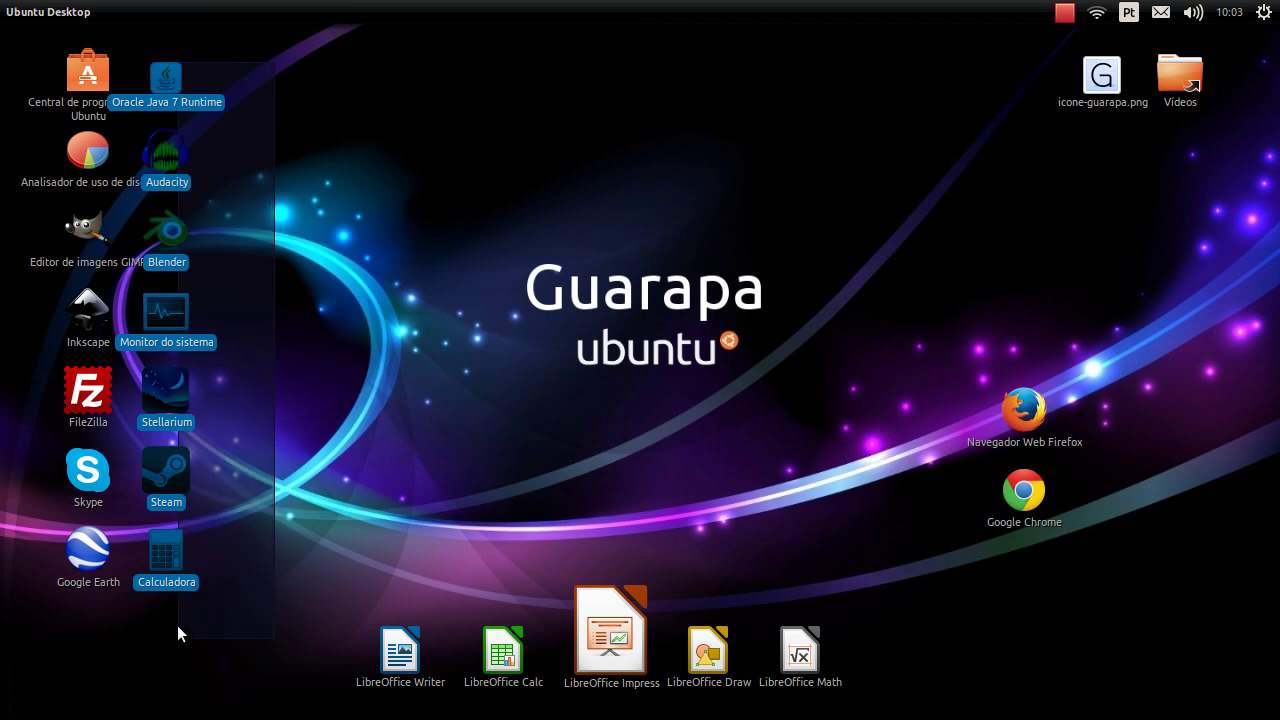
left_click_drag(181, 337, 260, 338)
left_click(338, 444)
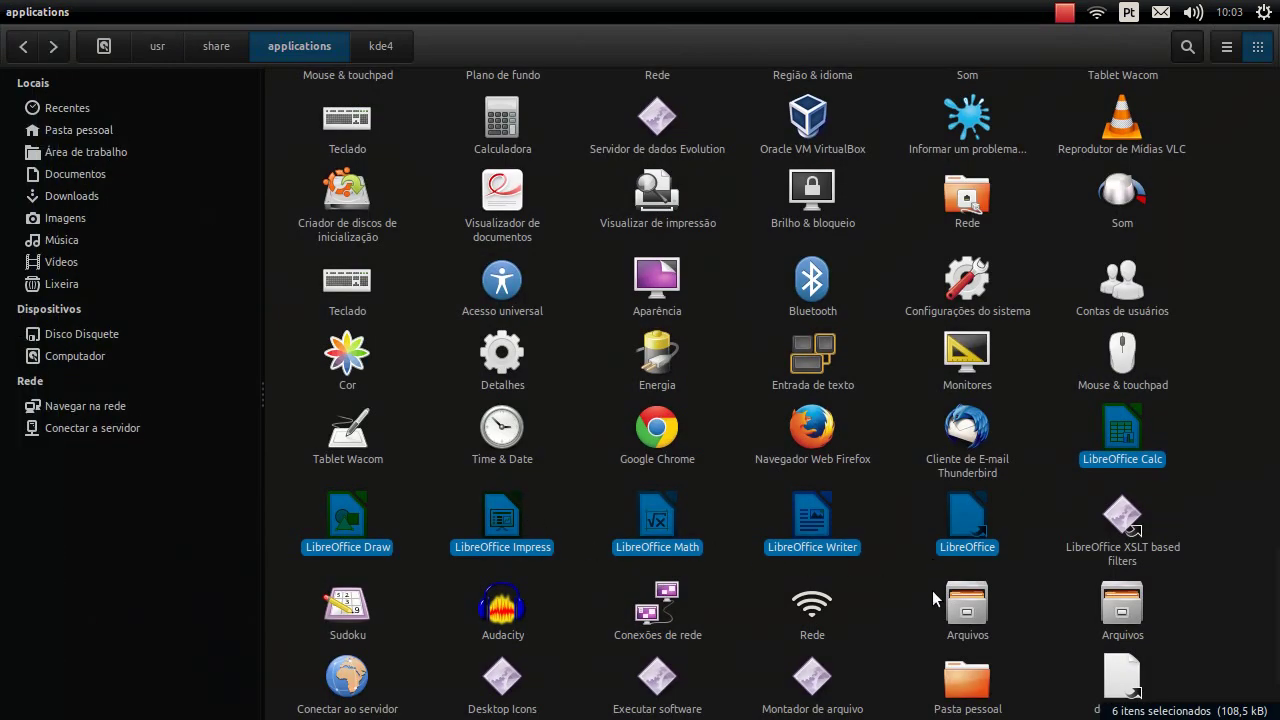
Step: Clear the selected LibreOffice shortcuts in the applications folder and minimize its window
left_click(924, 557)
mouse_move(101, 8)
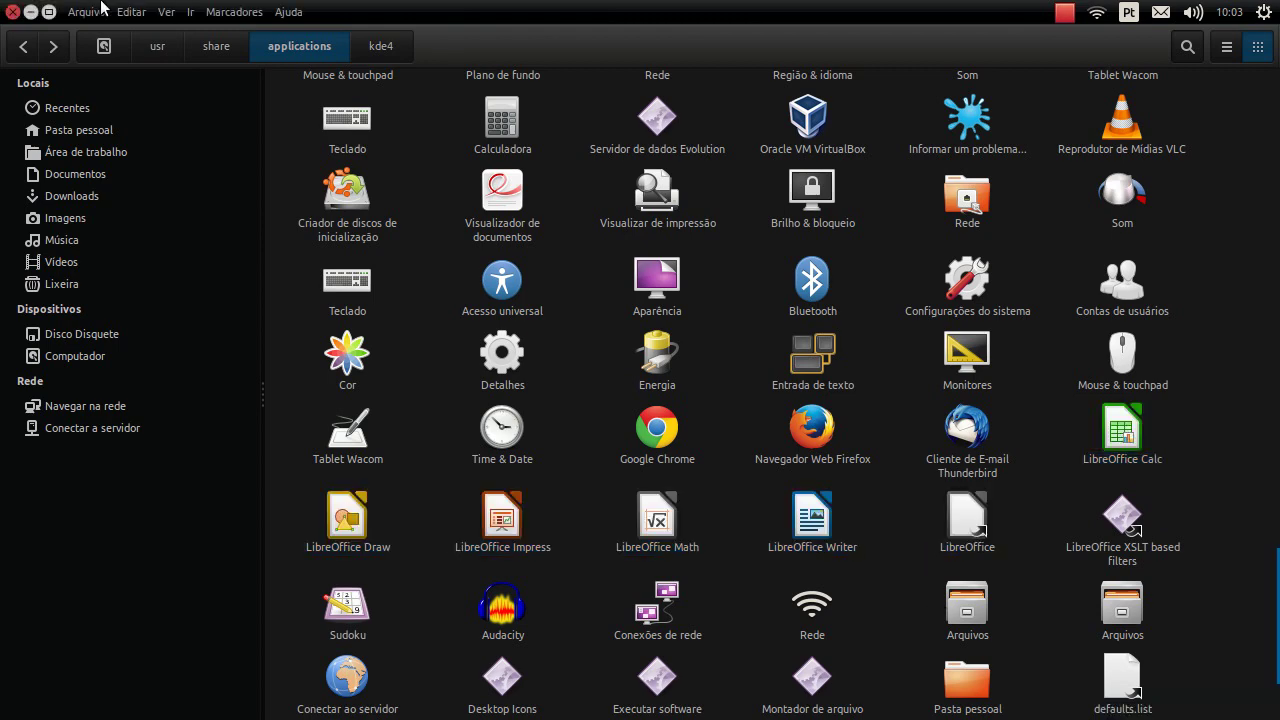
left_click(31, 12)
left_click(708, 650)
left_click_drag(902, 666, 383, 646)
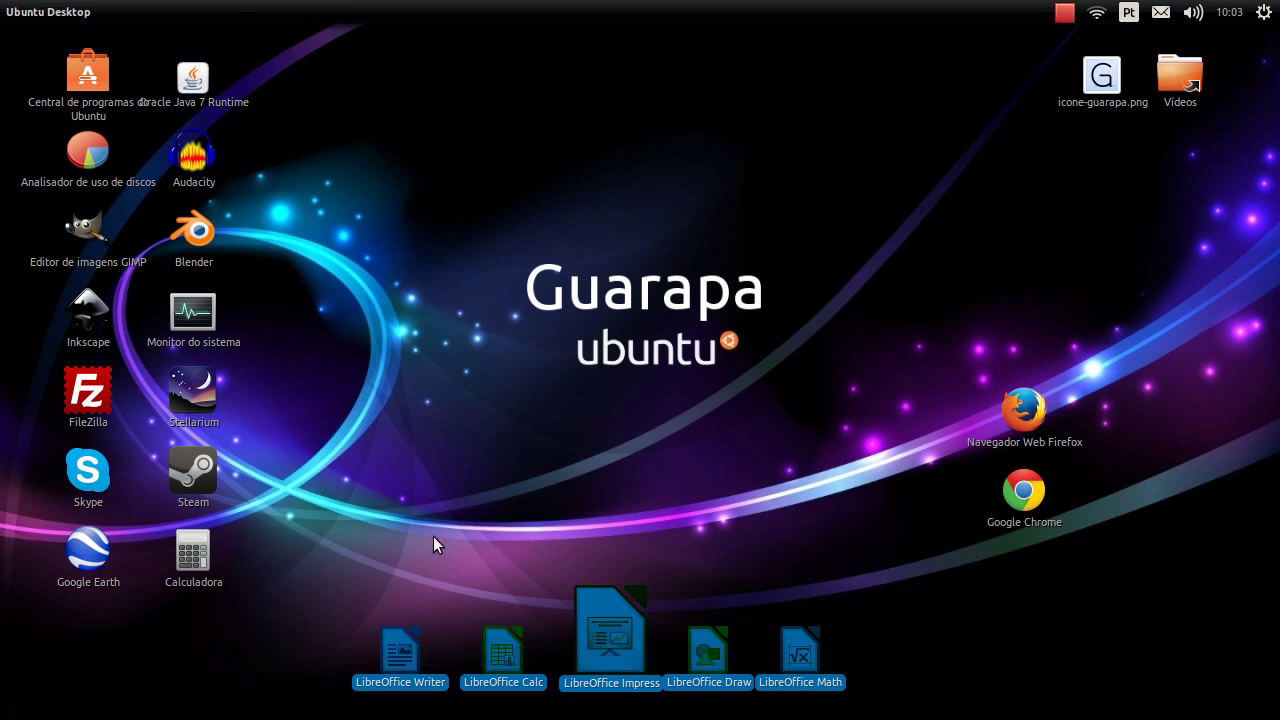
mouse_move(4, 335)
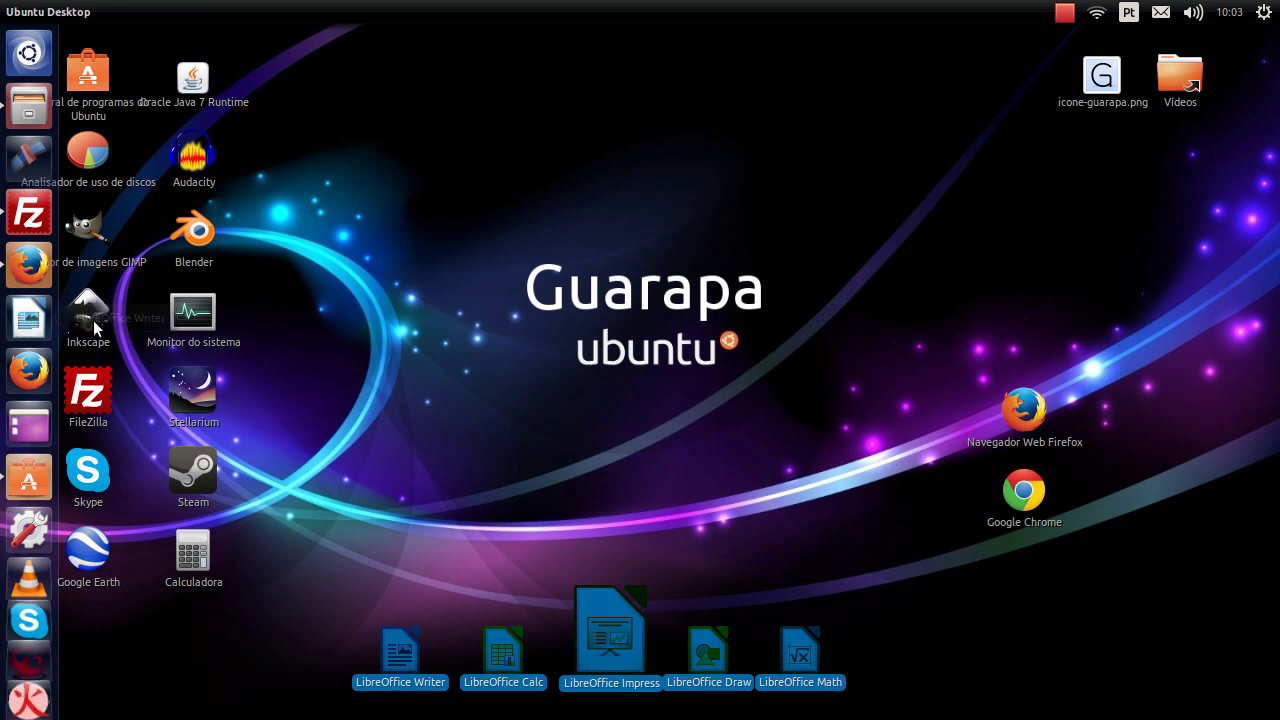
left_click(267, 320)
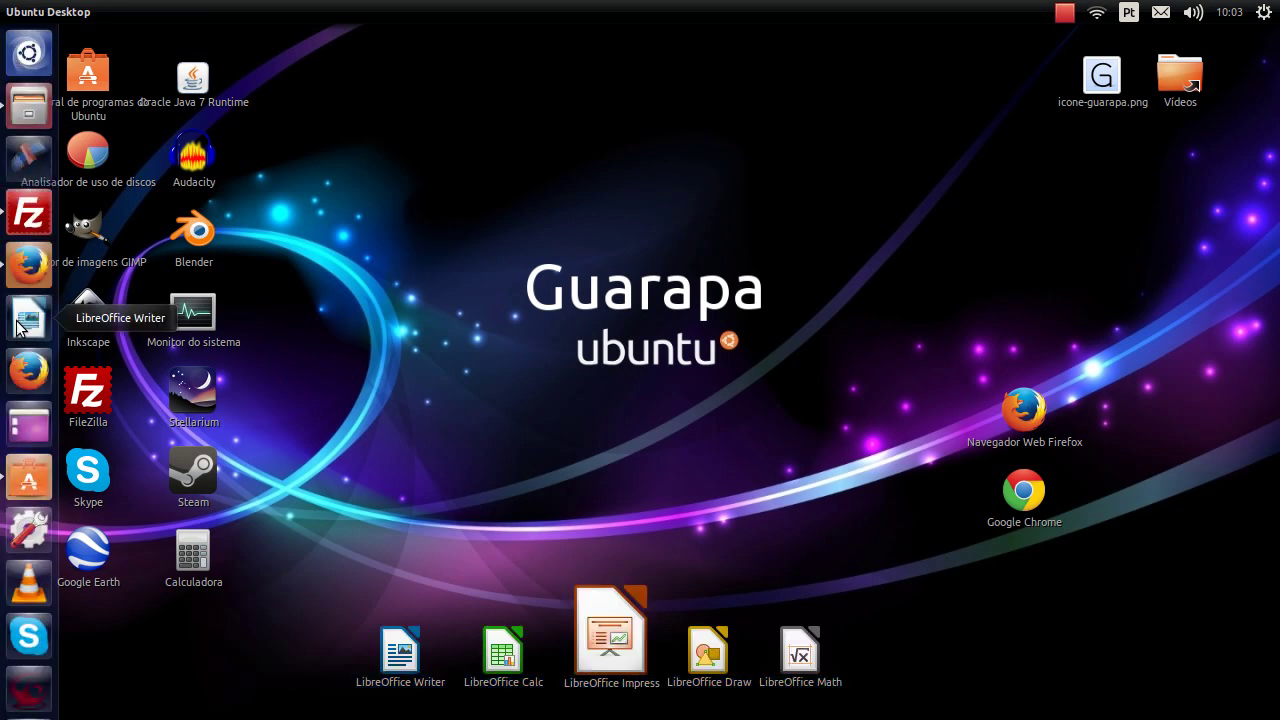
Step: Unpin LibreOffice Writer and the inactive Firefox entry from the launcher
right_click(17, 325)
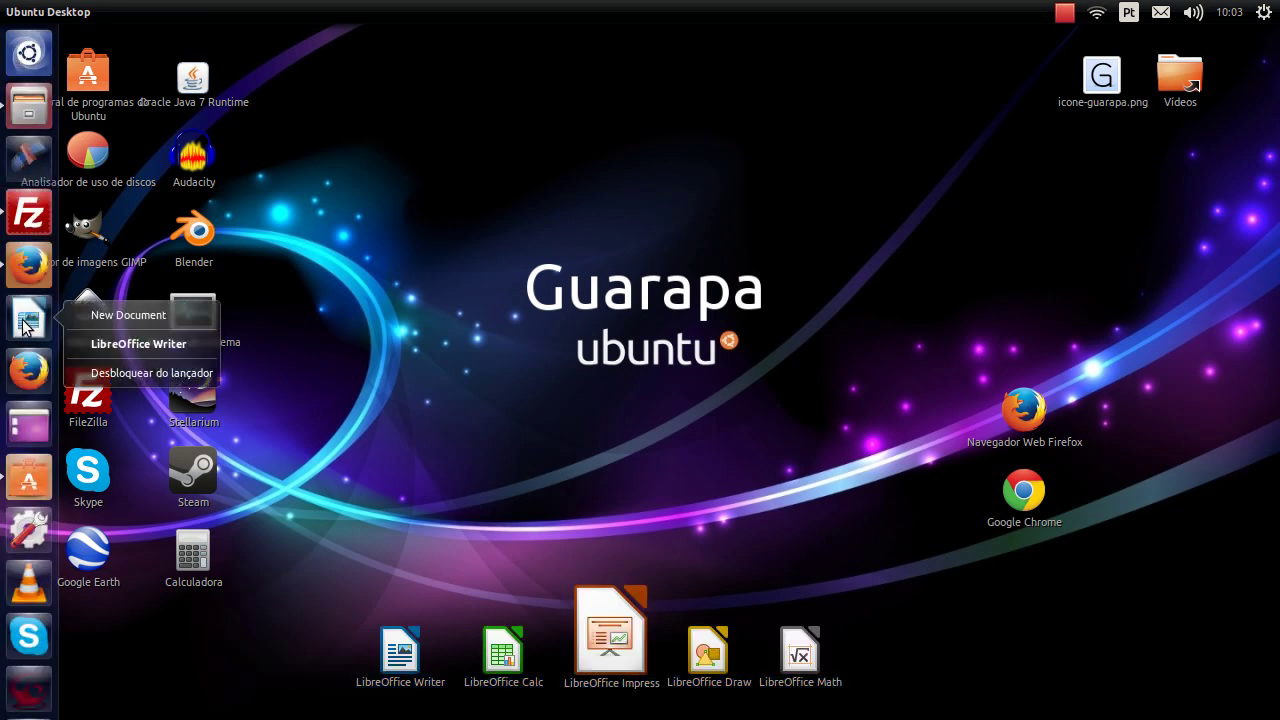
left_click(131, 375)
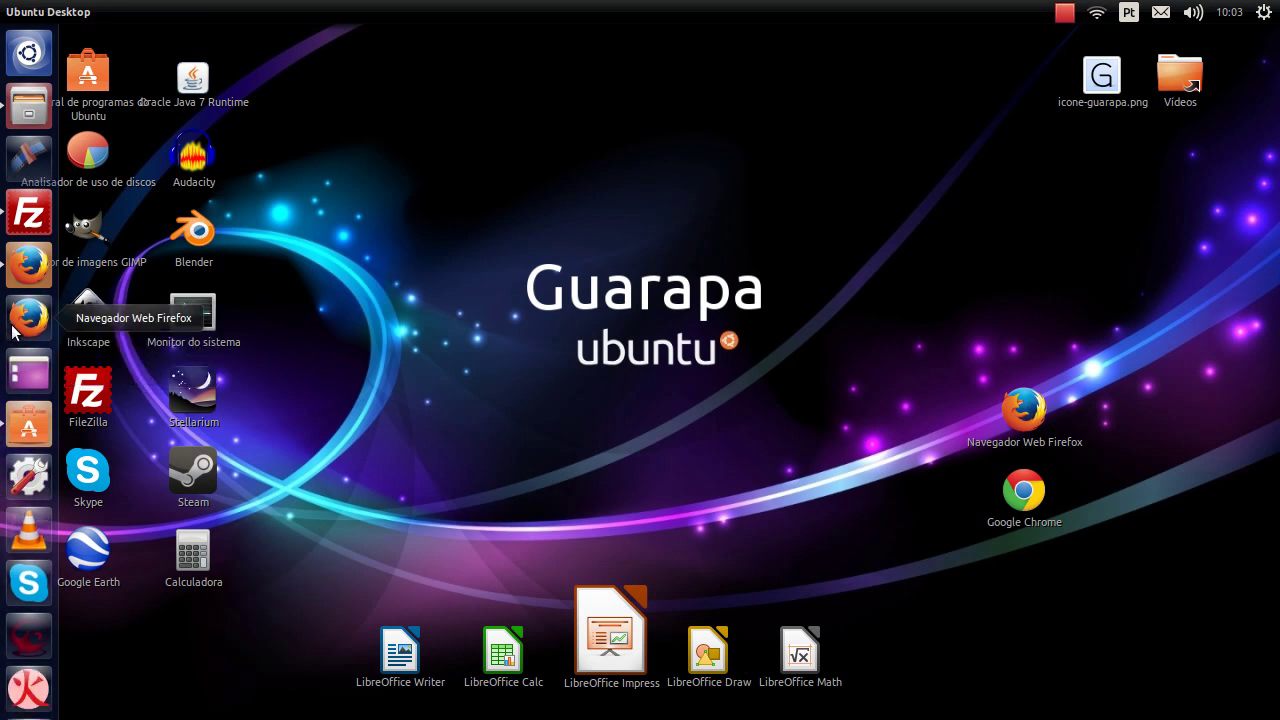
right_click(25, 320)
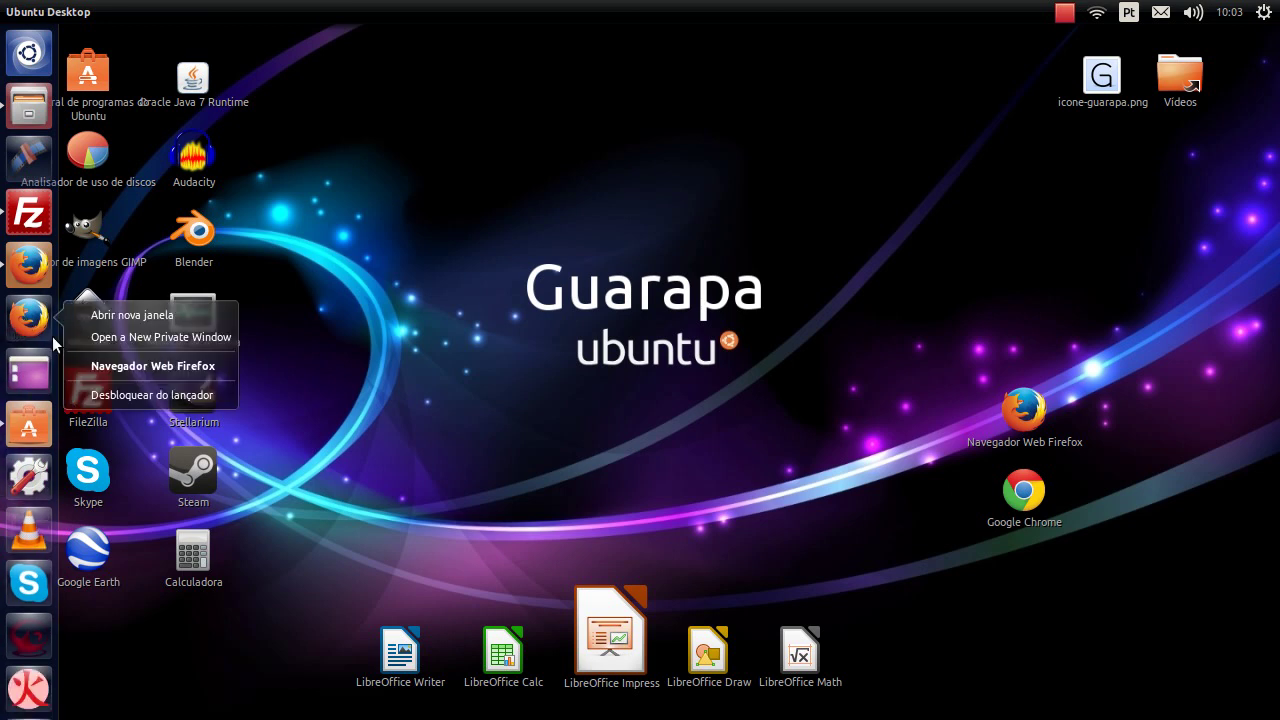
left_click(125, 391)
Step: Quit the running Firefox so that its remaining entry leaves the launcher
scroll(10, 640, "down", 3)
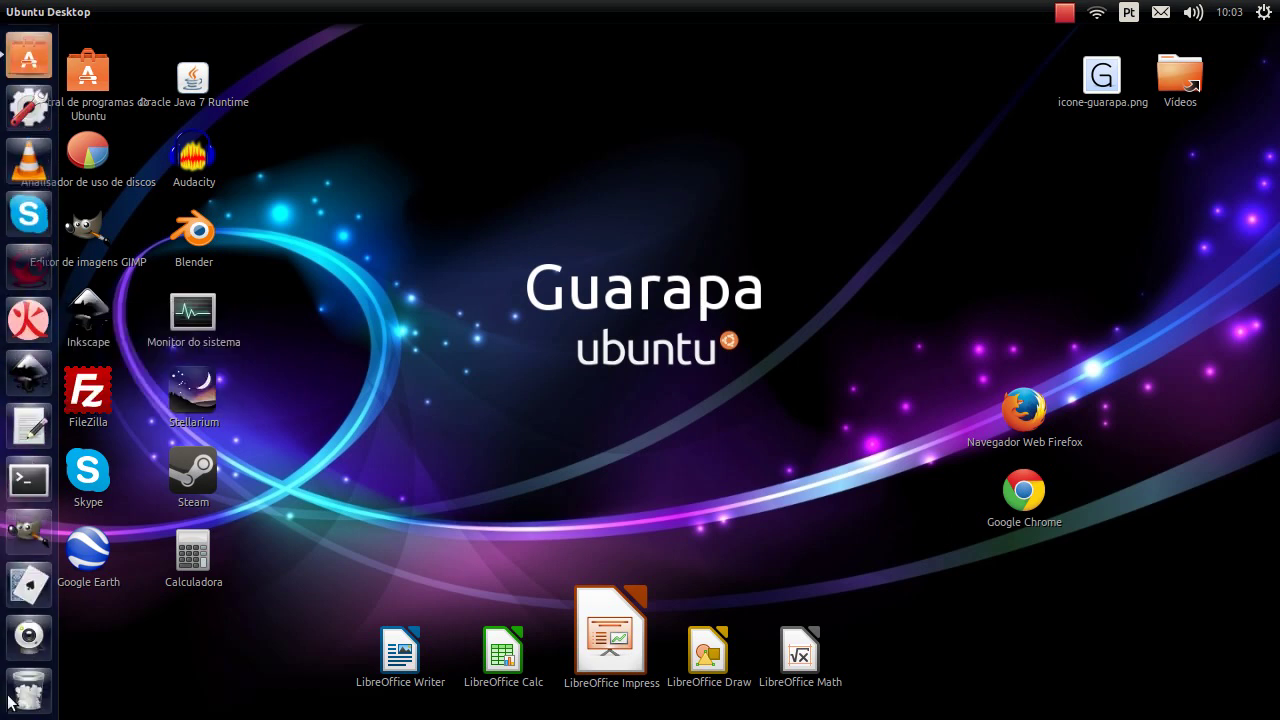
scroll(27, 150, "up", 3)
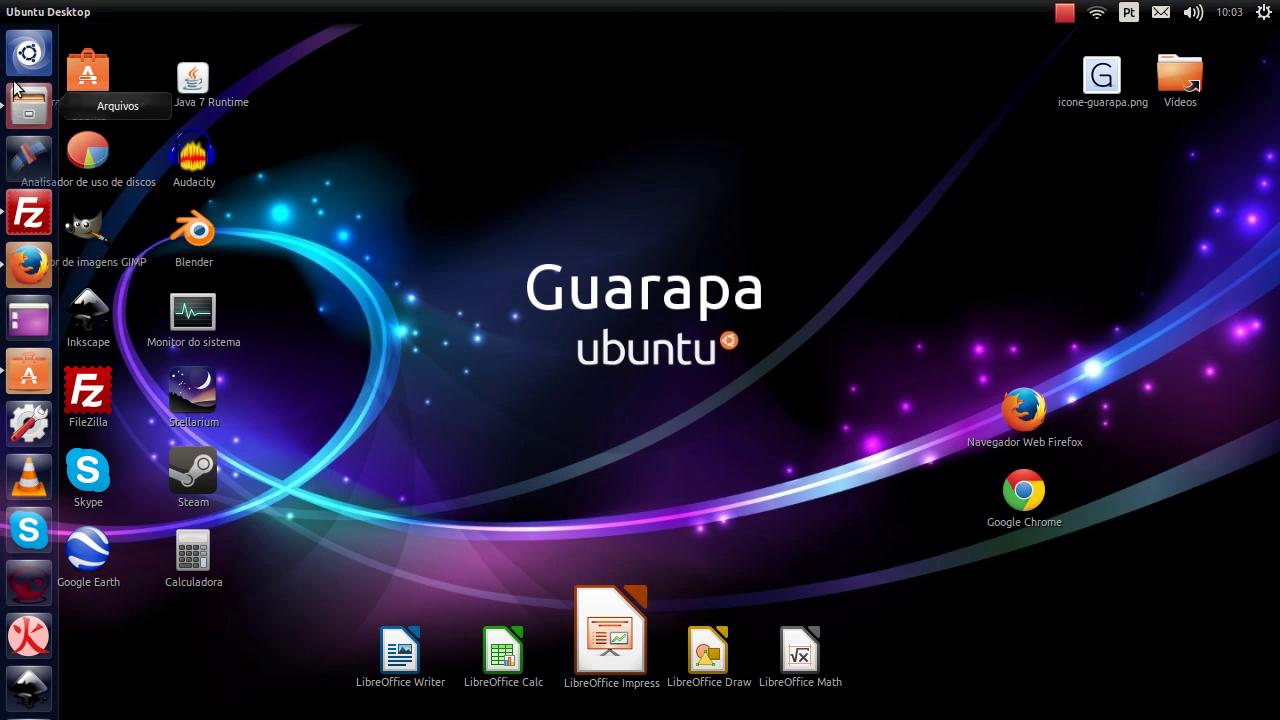
right_click(28, 268)
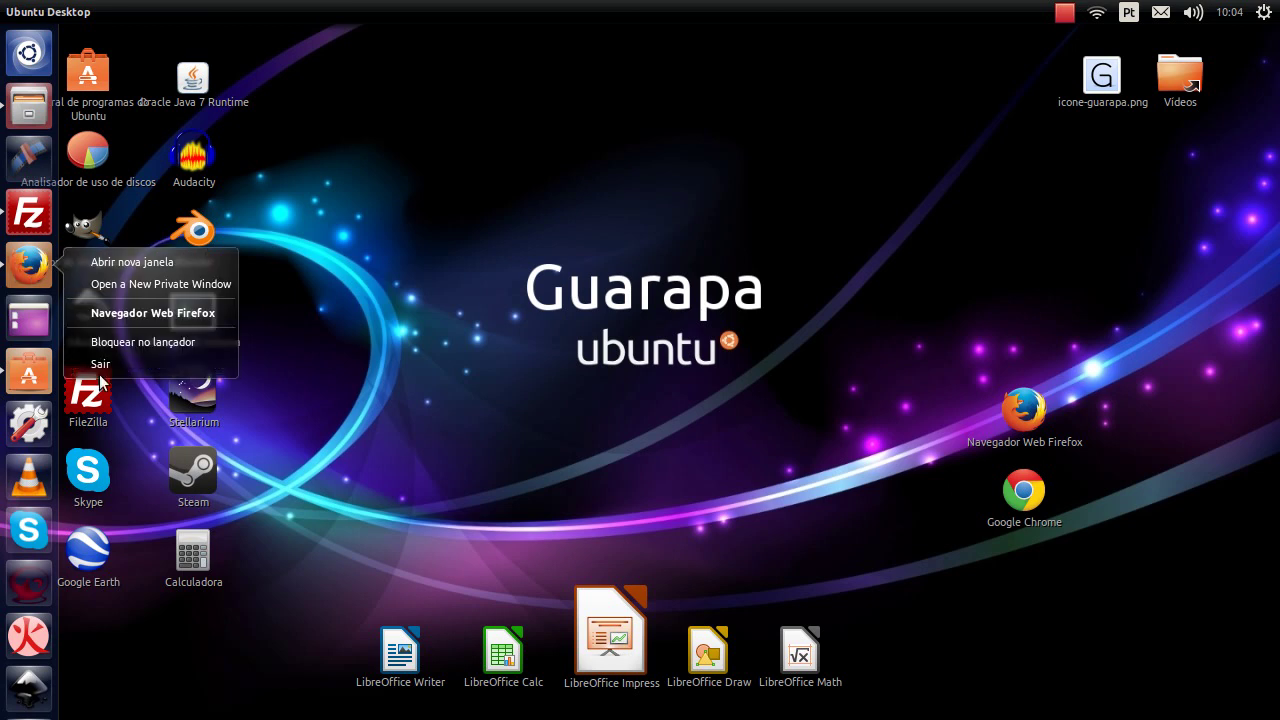
left_click(91, 345)
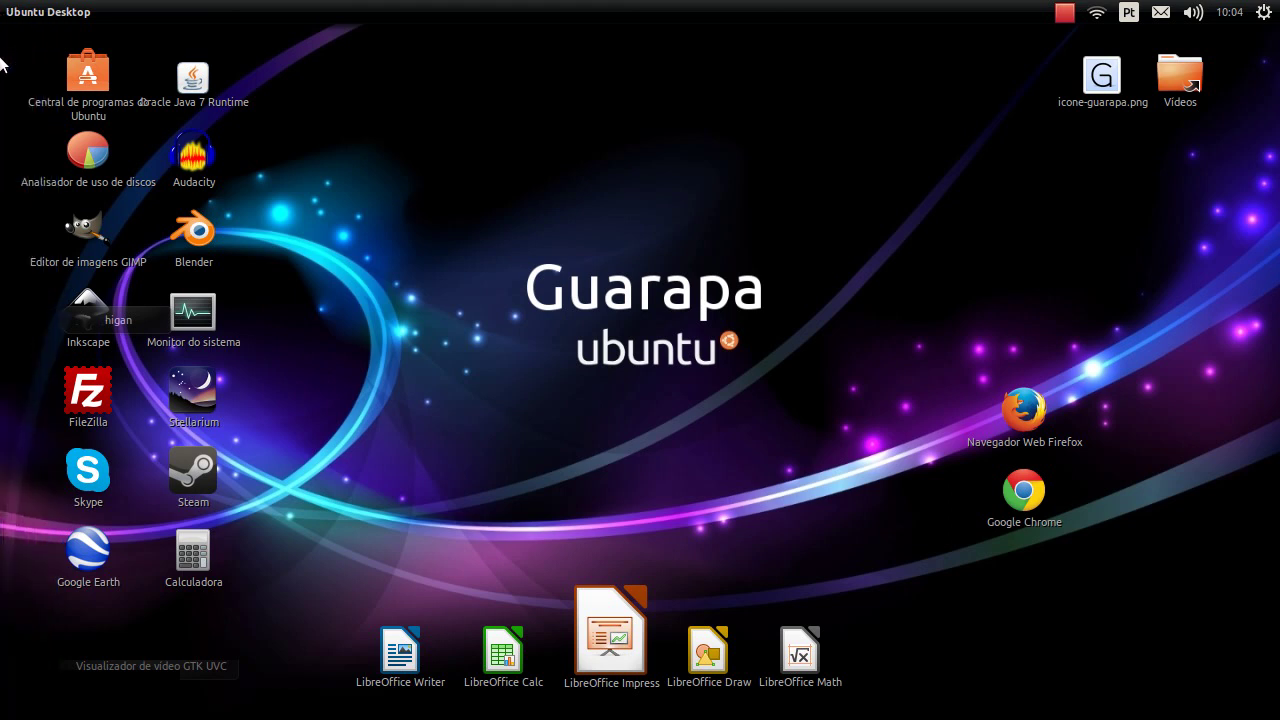
Step: Search the Dash for "firefox", launch Navegador Web Firefox and minimize its window
left_click(28, 58)
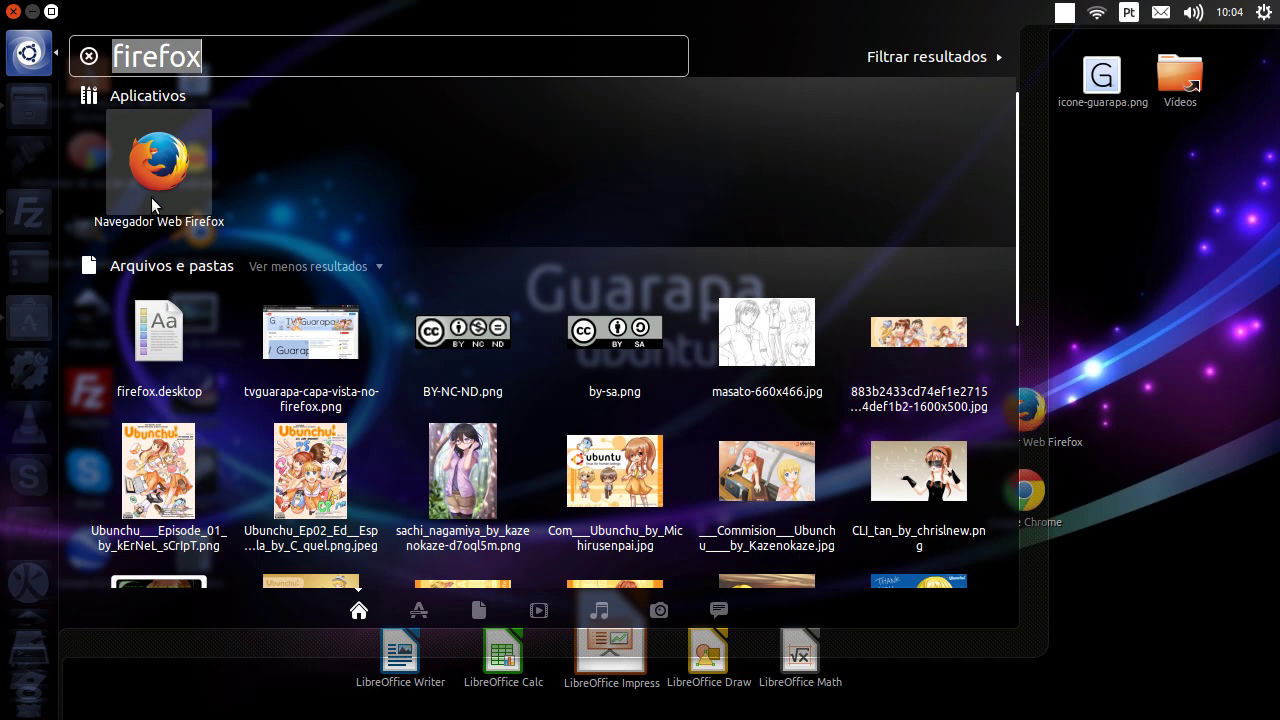
left_click(153, 204)
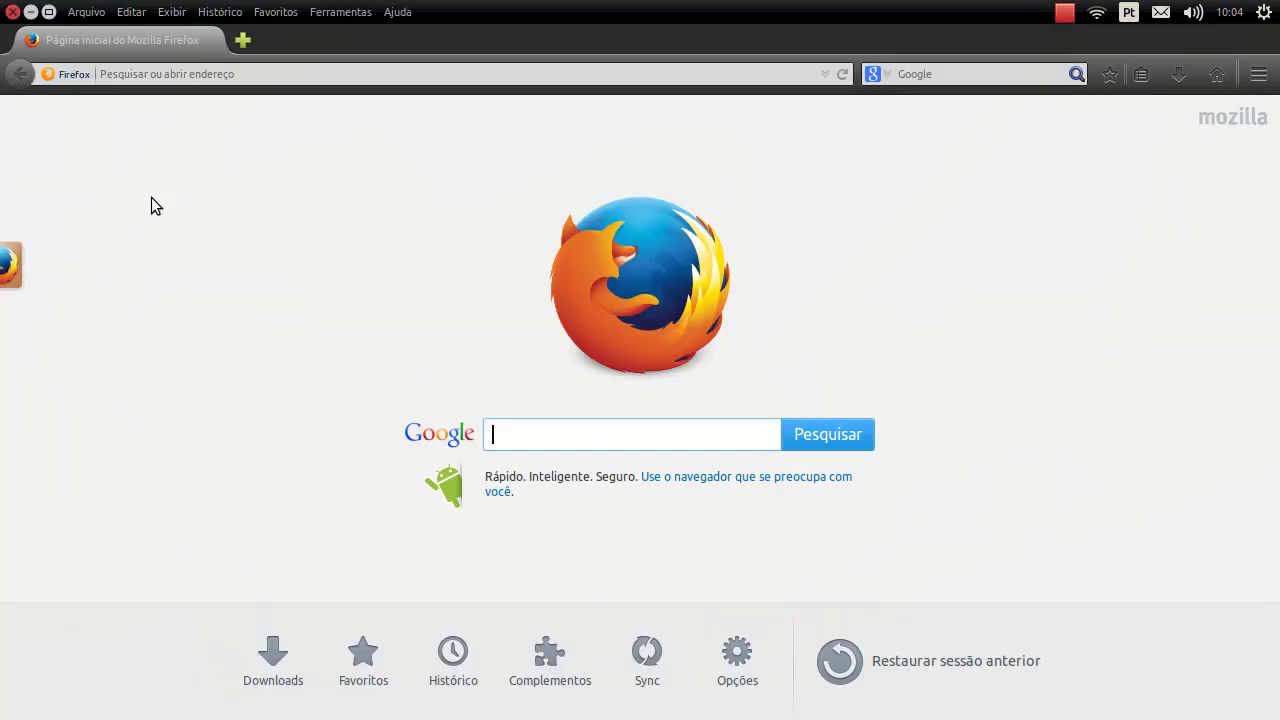
left_click(30, 11)
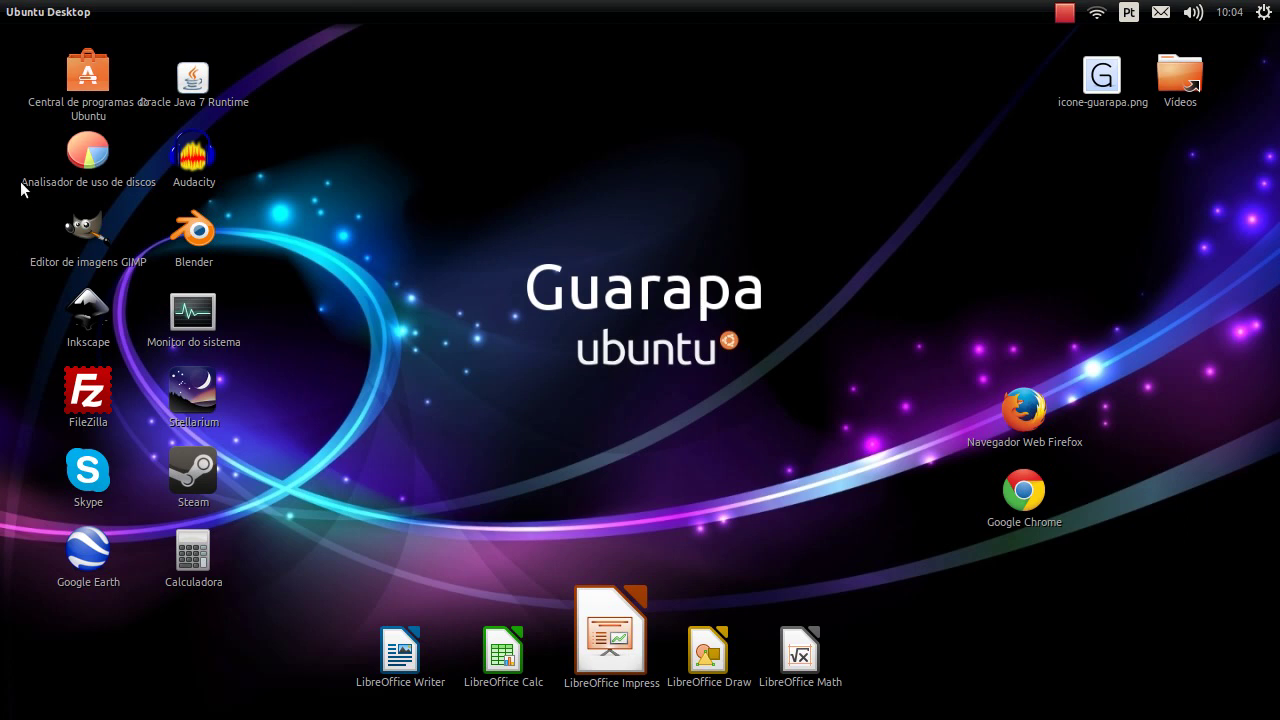
Step: Lock Navegador Web Firefox to the launcher and quit the running browser
mouse_move(2, 210)
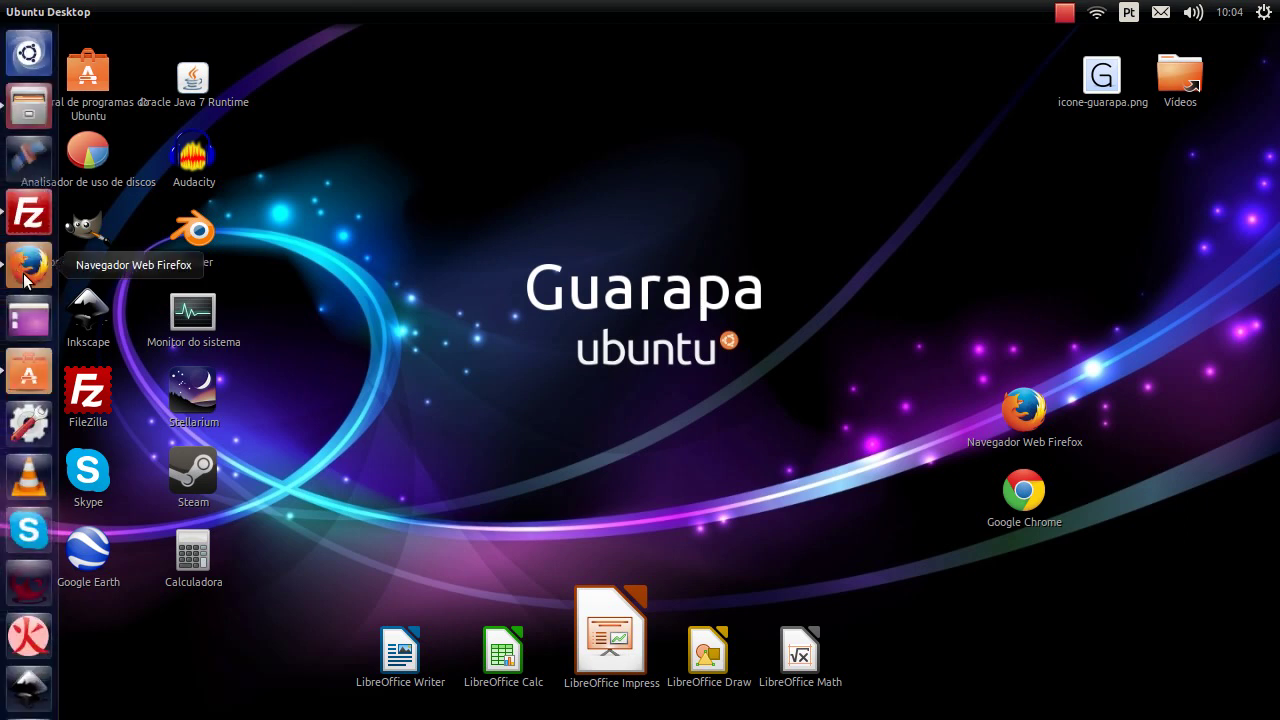
right_click(27, 279)
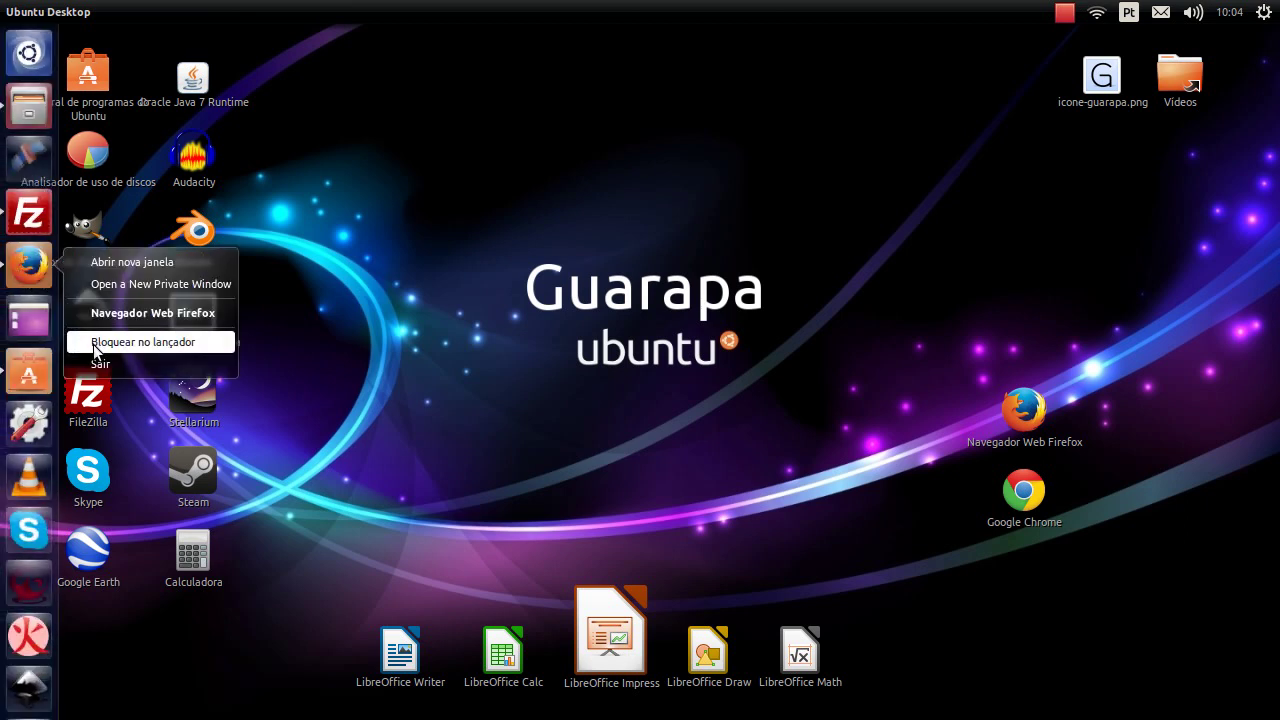
left_click(93, 343)
mouse_move(2, 272)
right_click(35, 272)
left_click(59, 349)
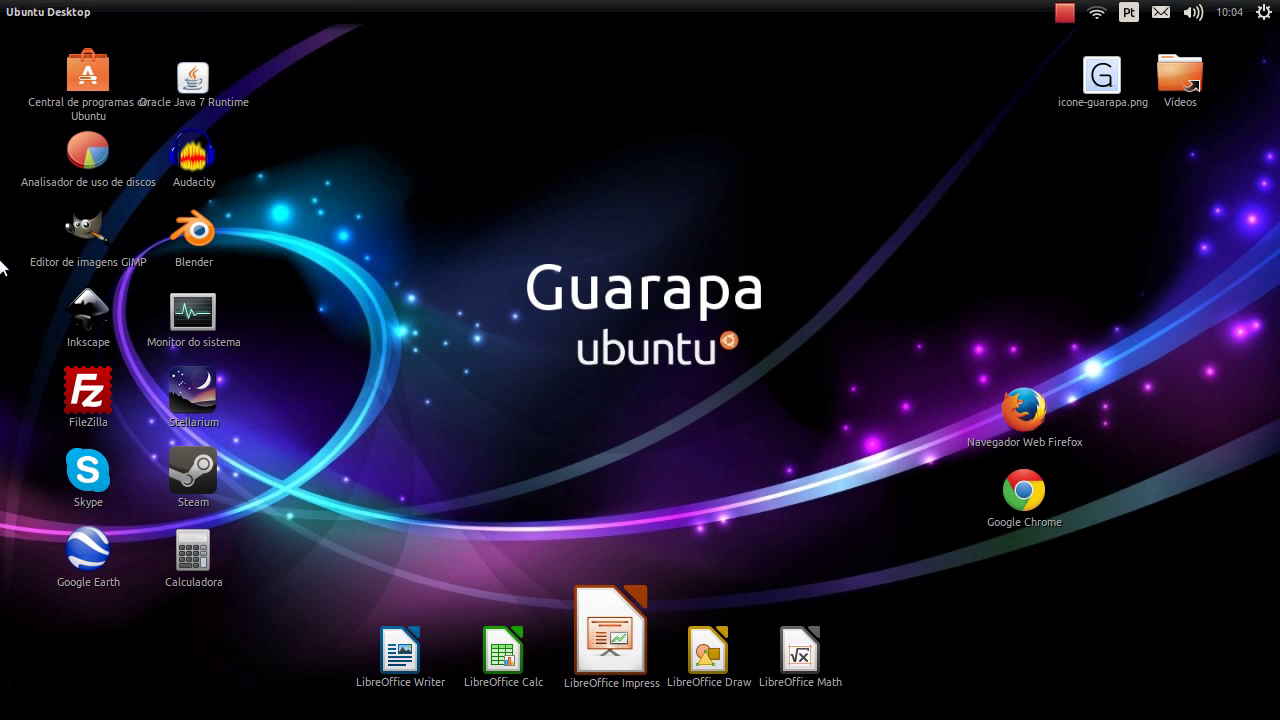
Step: Open the home folder in the file manager and create a link to the art-art folder
mouse_move(2, 262)
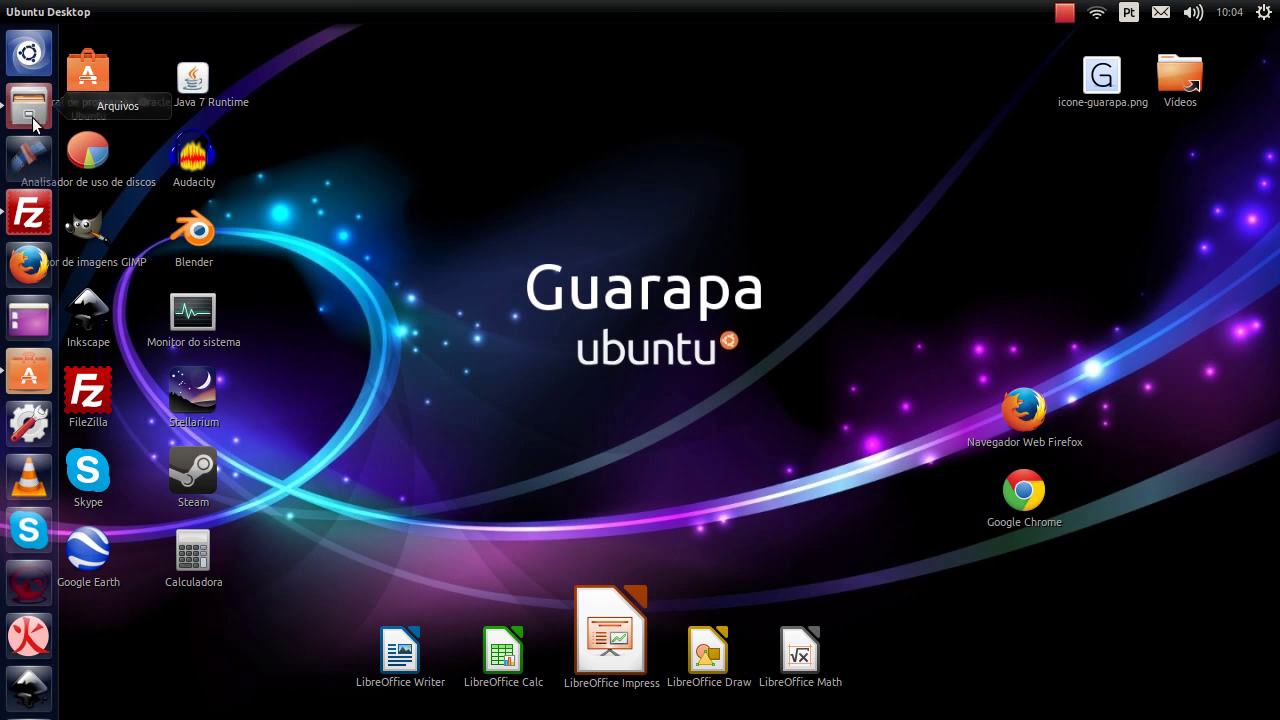
left_click(30, 110)
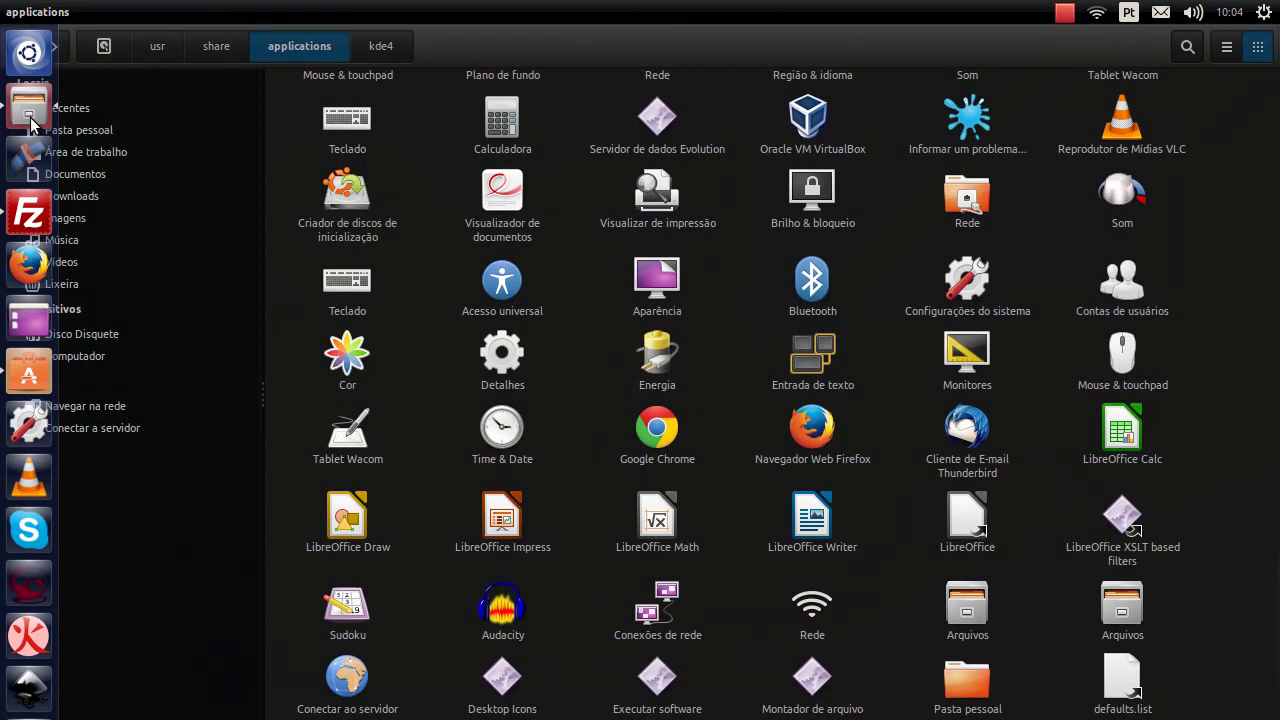
left_click(93, 132)
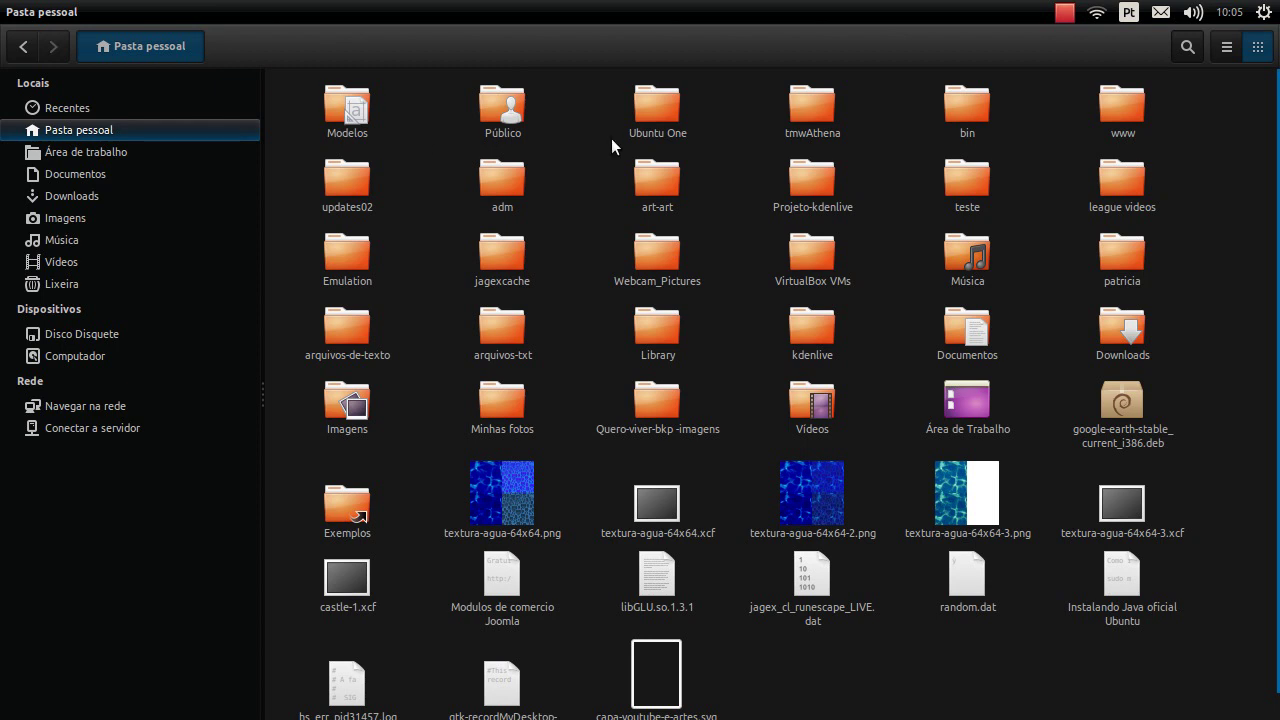
scroll(702, 178, "up", 2)
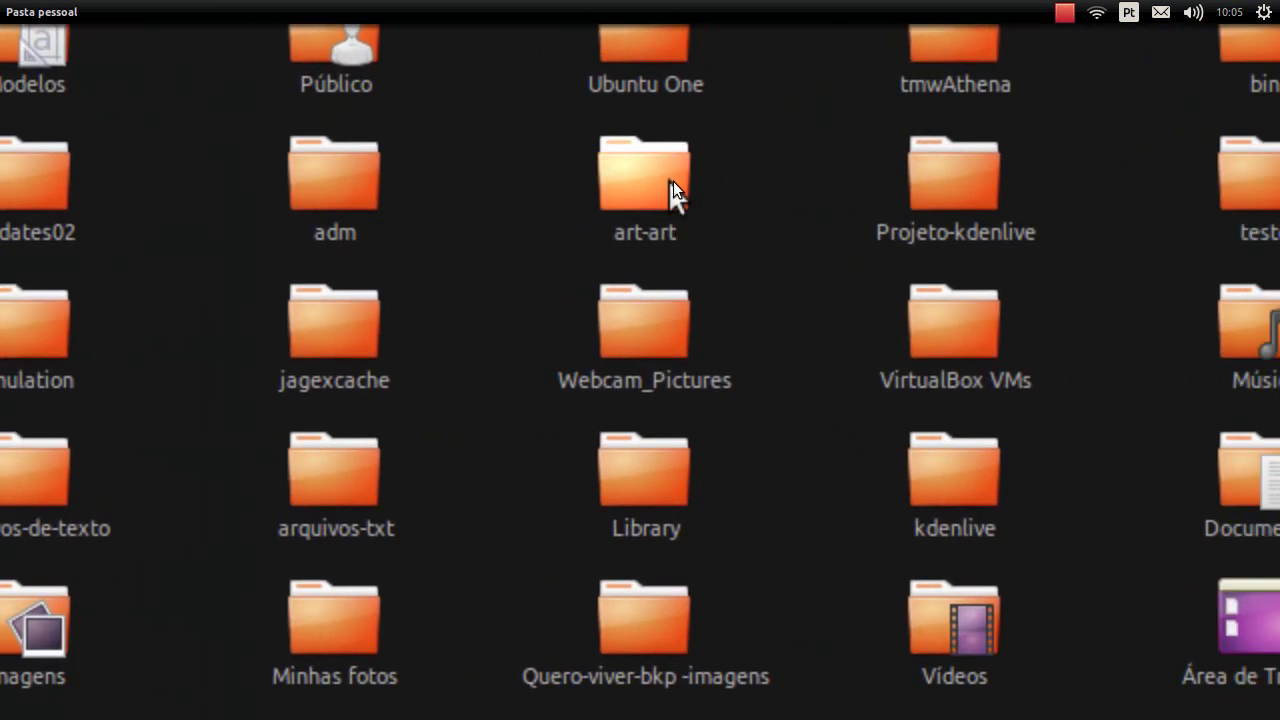
left_click(657, 195)
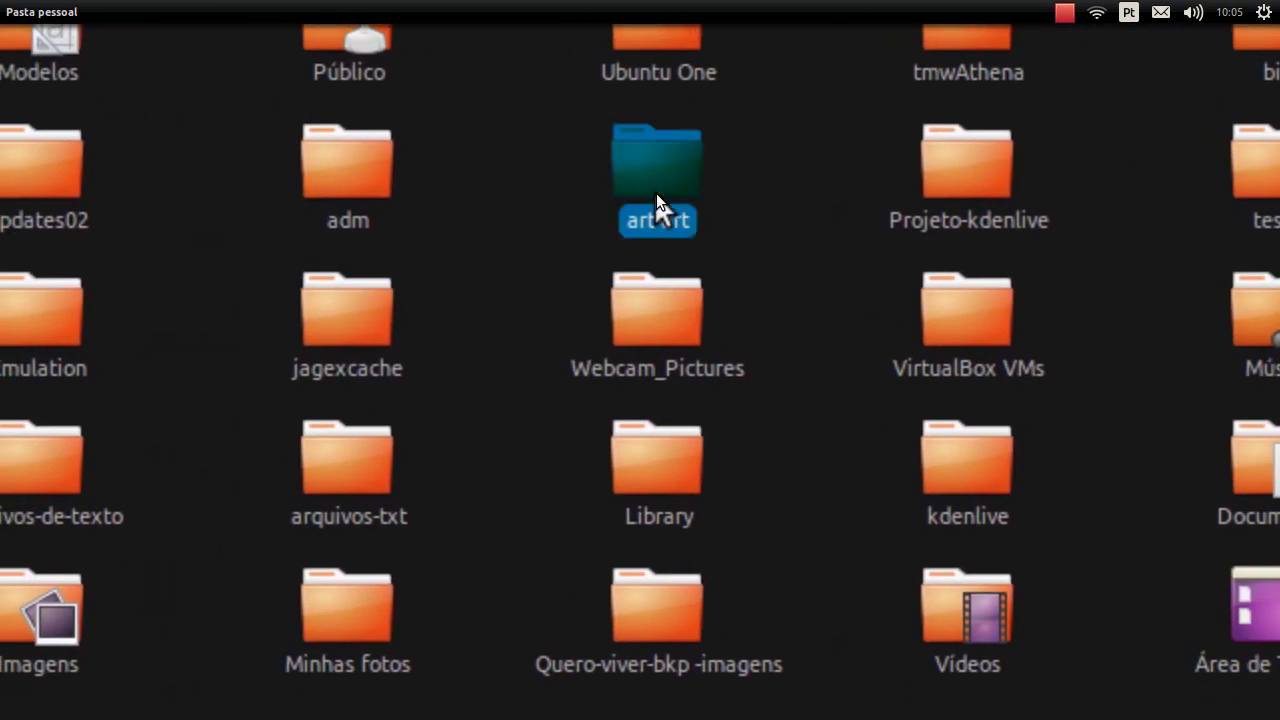
scroll(651, 183, "down", 1)
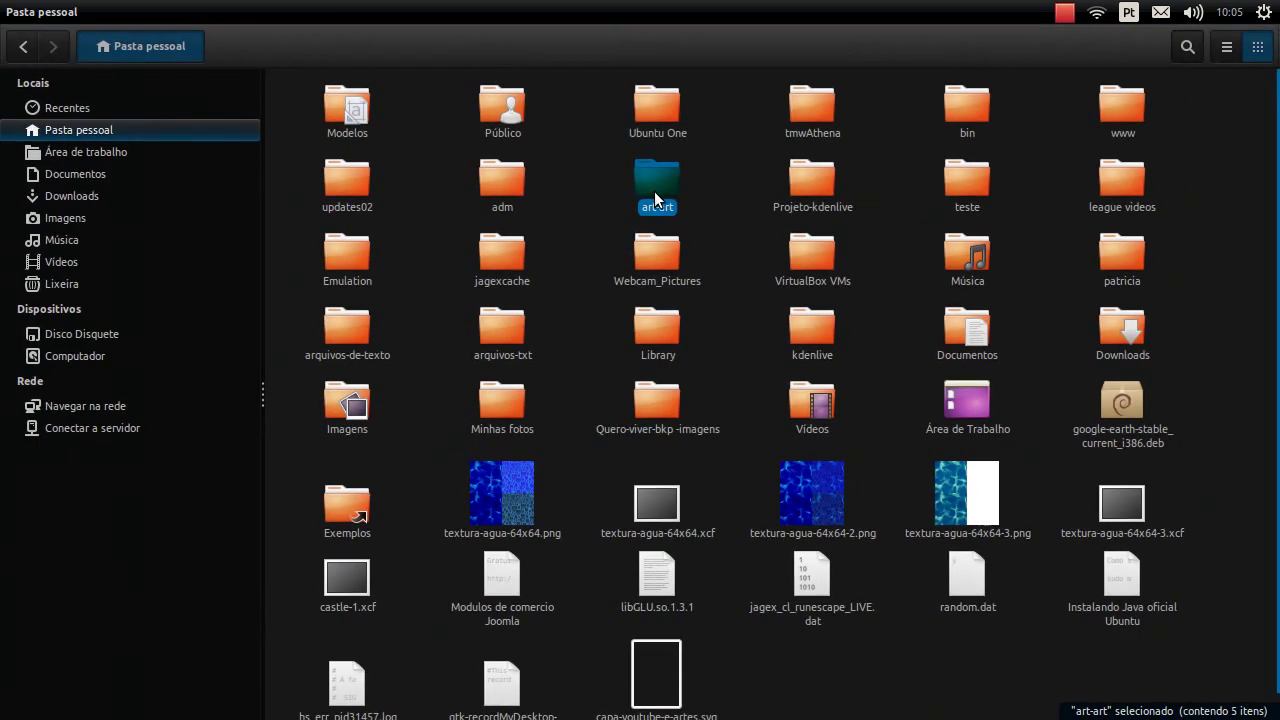
right_click(651, 184)
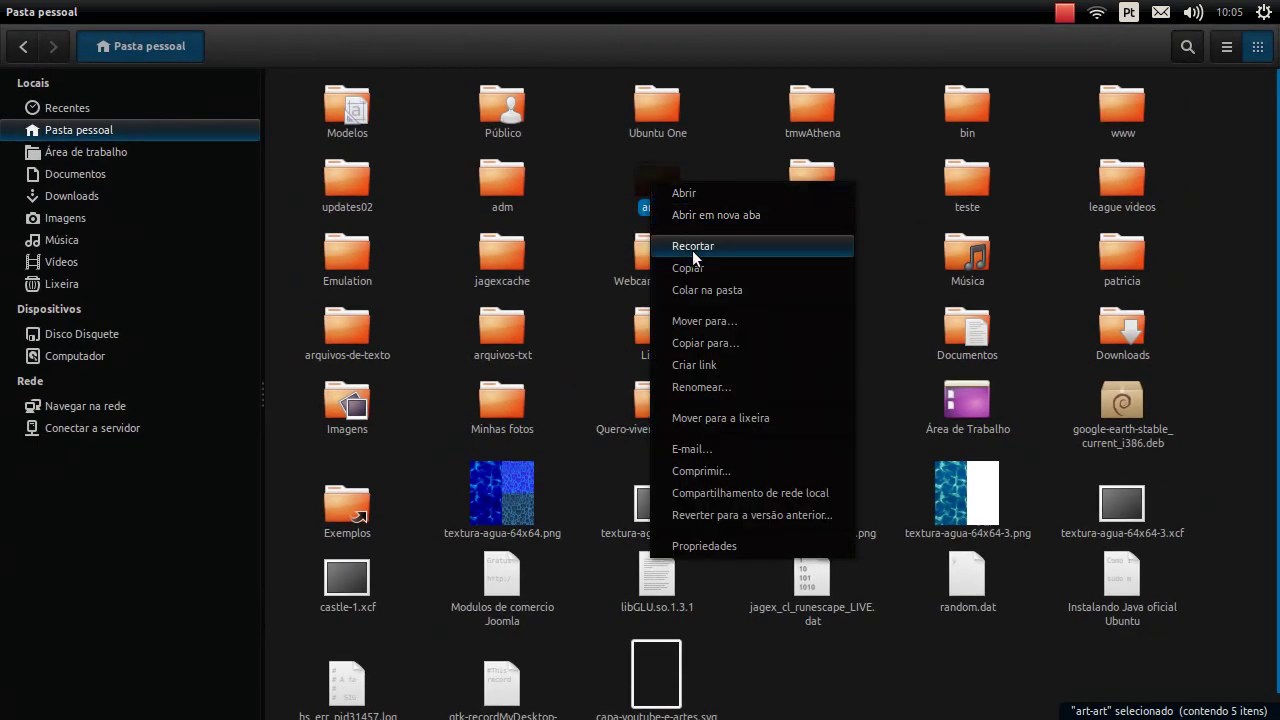
left_click(725, 363)
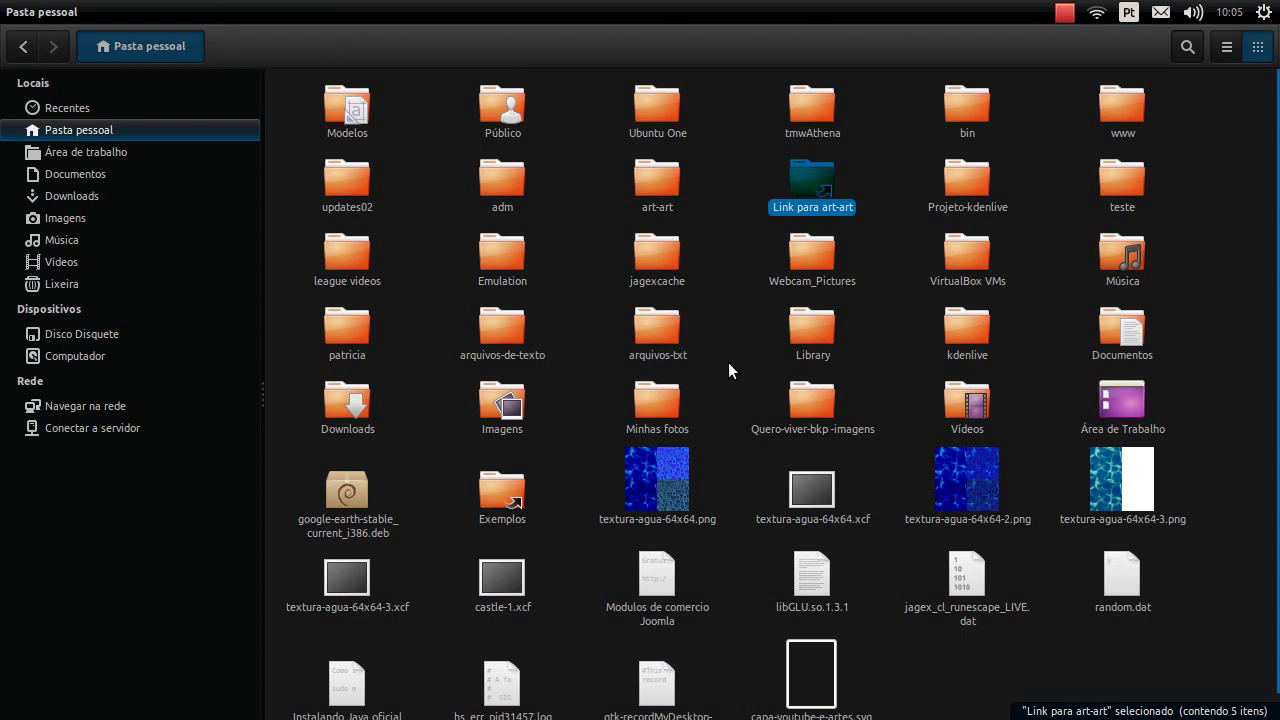
Step: Cut the new art-art link from the home folder, minimize that window and paste the link onto the desktop
scroll(744, 210, "up", 1)
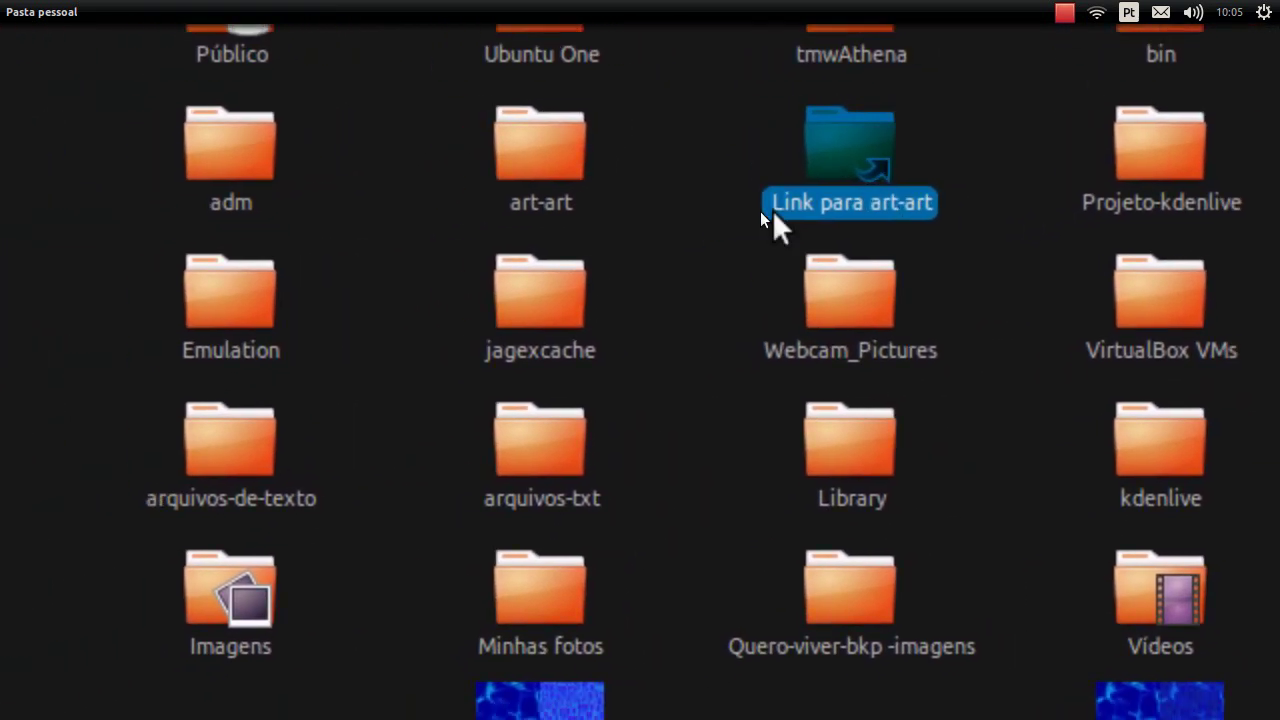
left_click(647, 189)
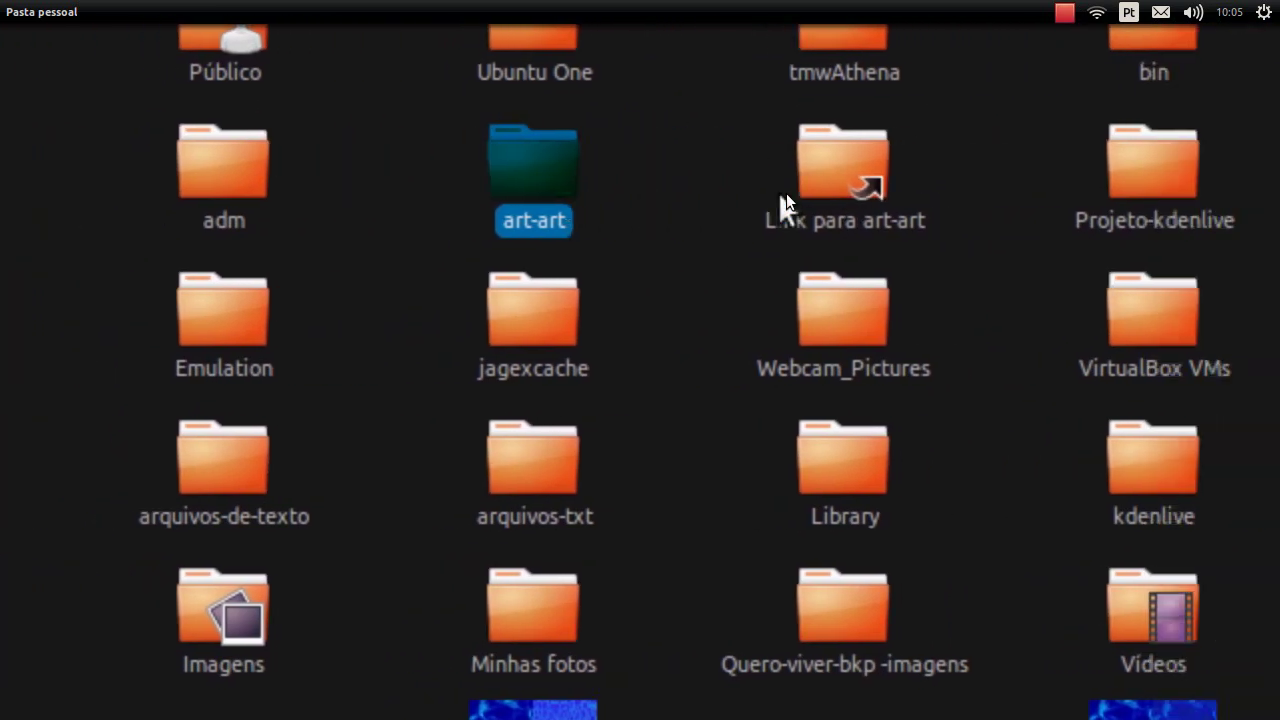
left_click(799, 202)
key("super+minus")
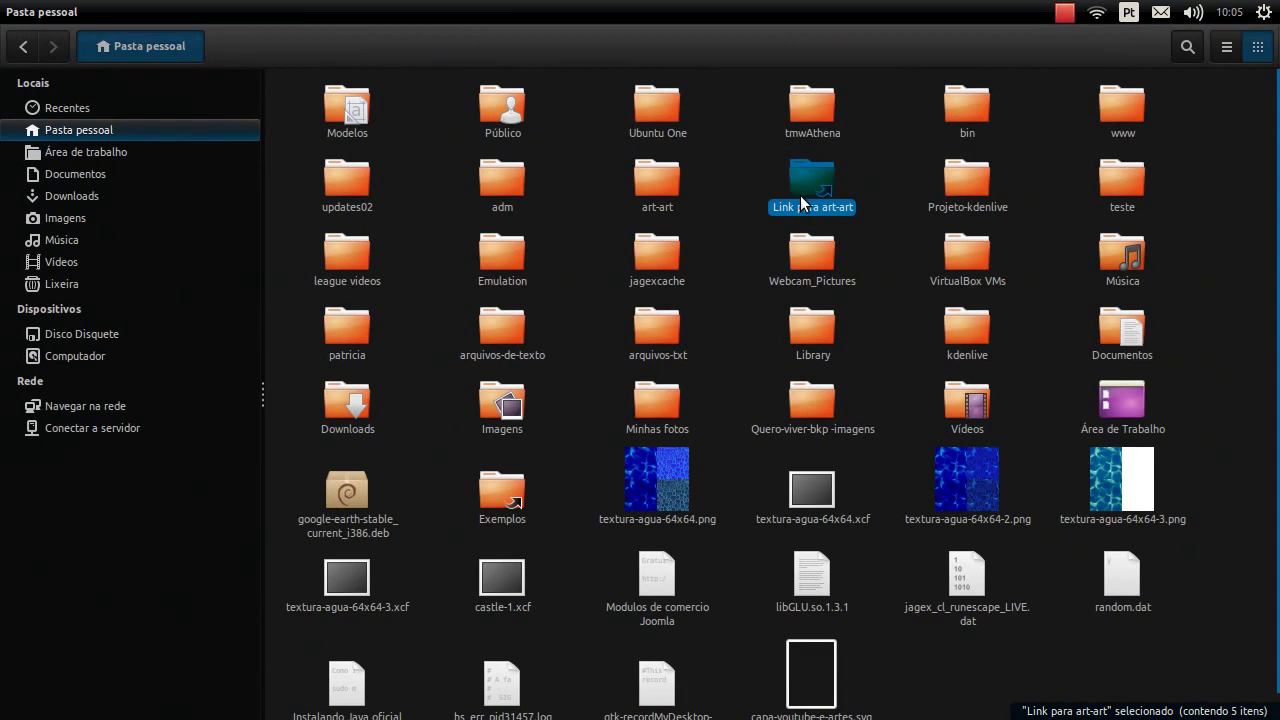
right_click(807, 205)
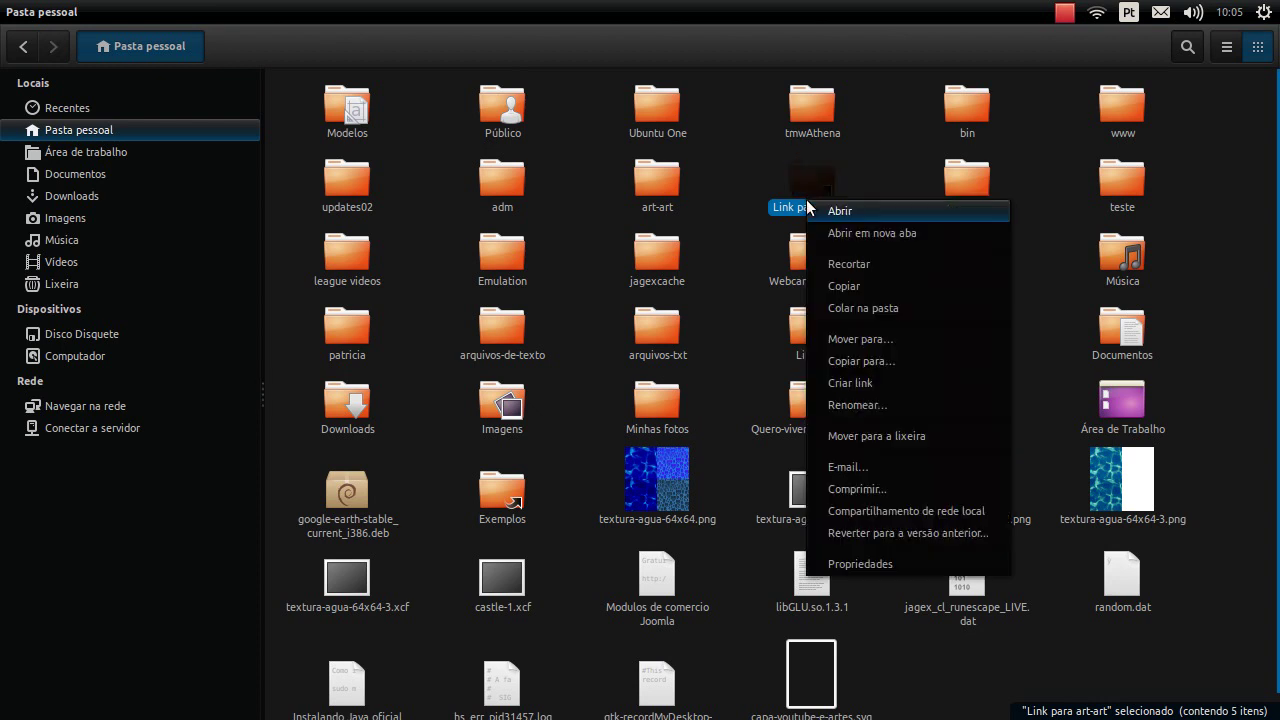
left_click(840, 262)
left_click(30, 11)
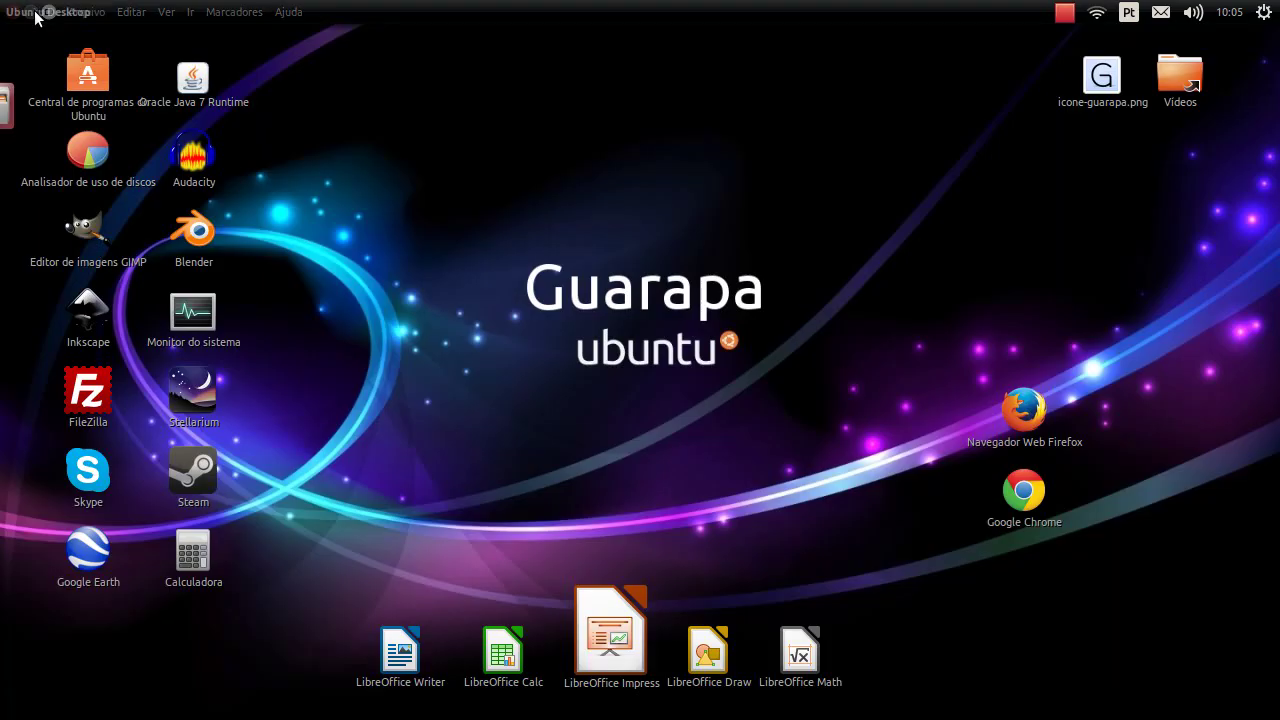
right_click(577, 218)
left_click(621, 282)
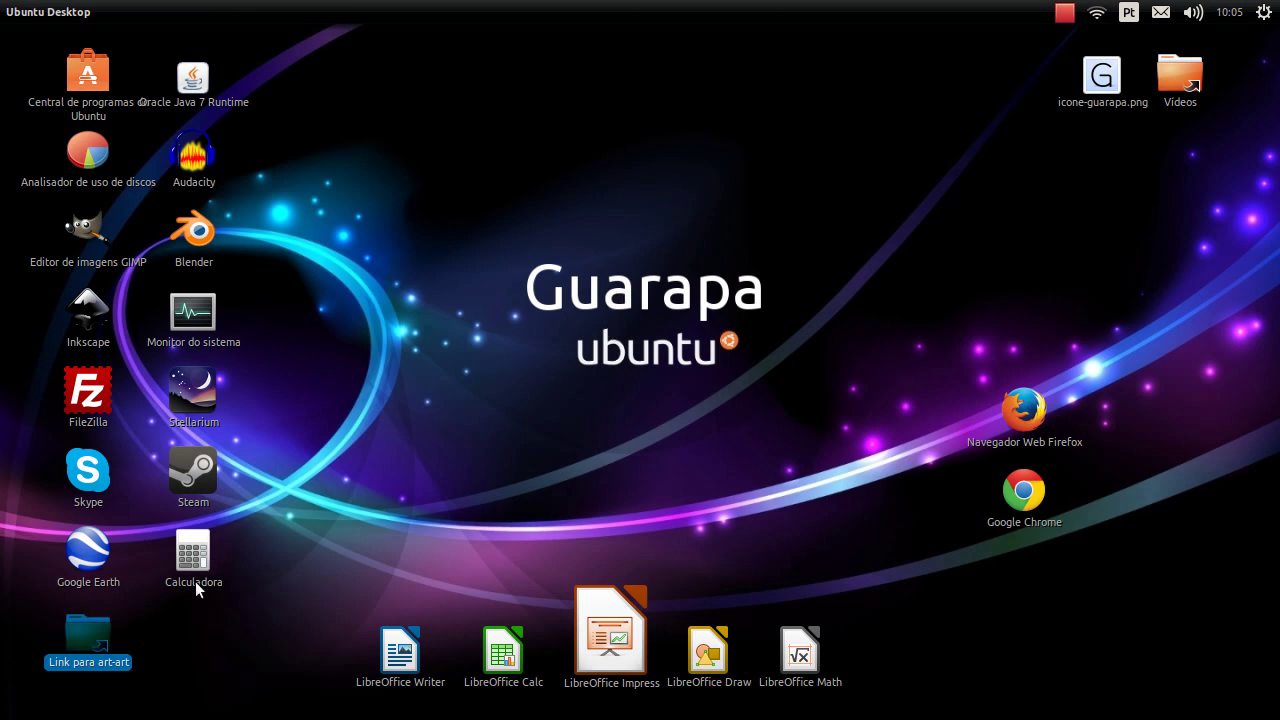
Step: Place the pasted folder link beside icone-guarapa.png on the desktop and rename it art-art
left_click_drag(83, 644, 978, 94)
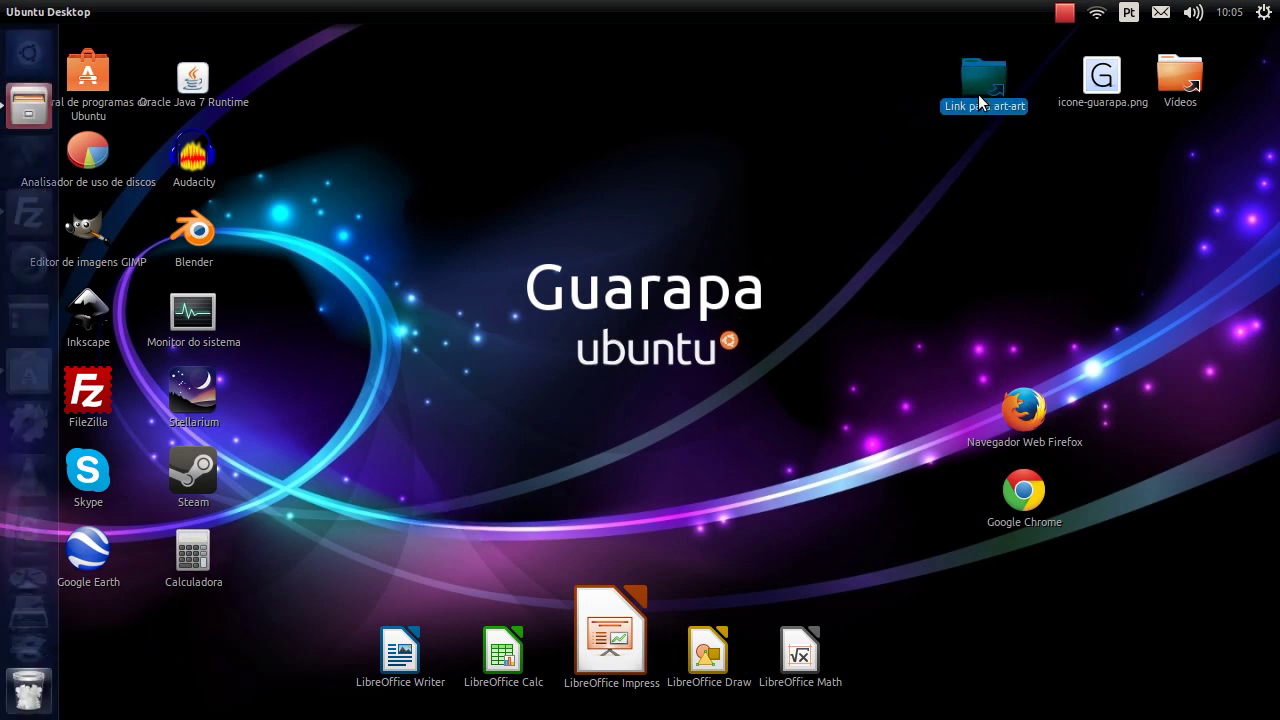
left_click(972, 108)
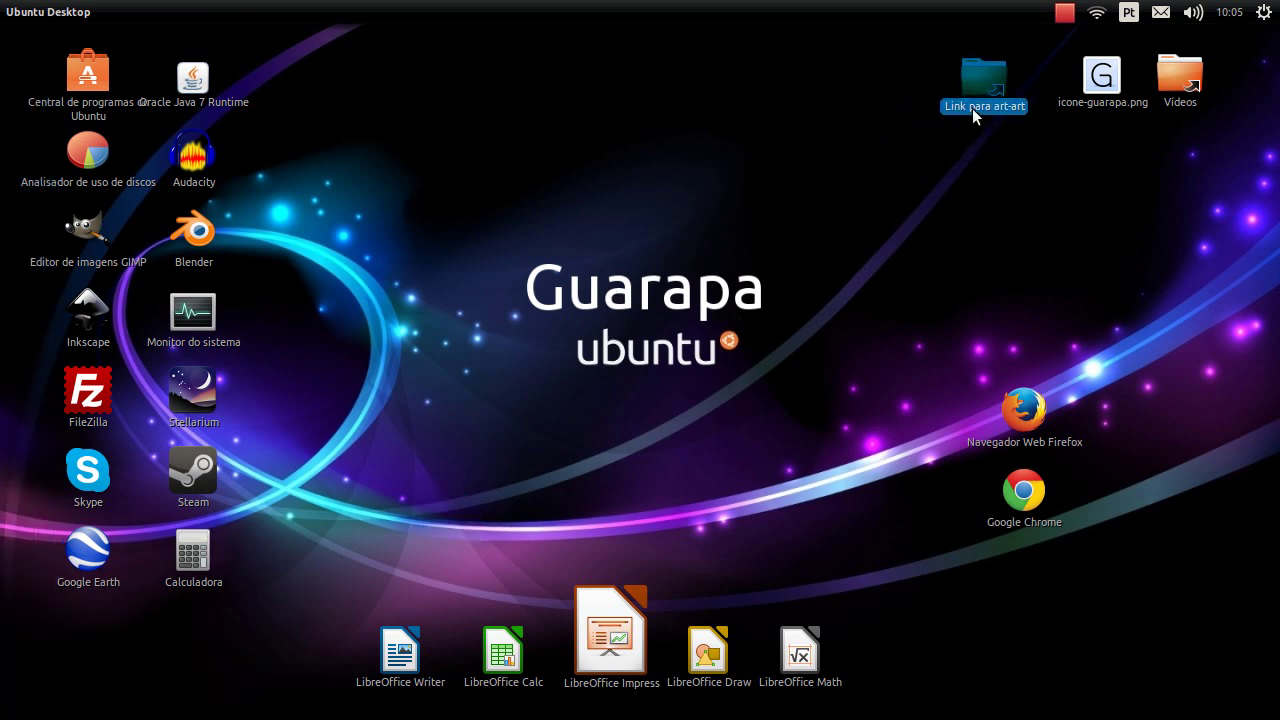
left_click(993, 106)
key("BackSpace")
key("BackSpace")
key("BackSpace")
key("BackSpace")
key("BackSpace")
key("BackSpace")
key("BackSpace")
key("BackSpace")
key("BackSpace")
key("BackSpace")
left_click(960, 146)
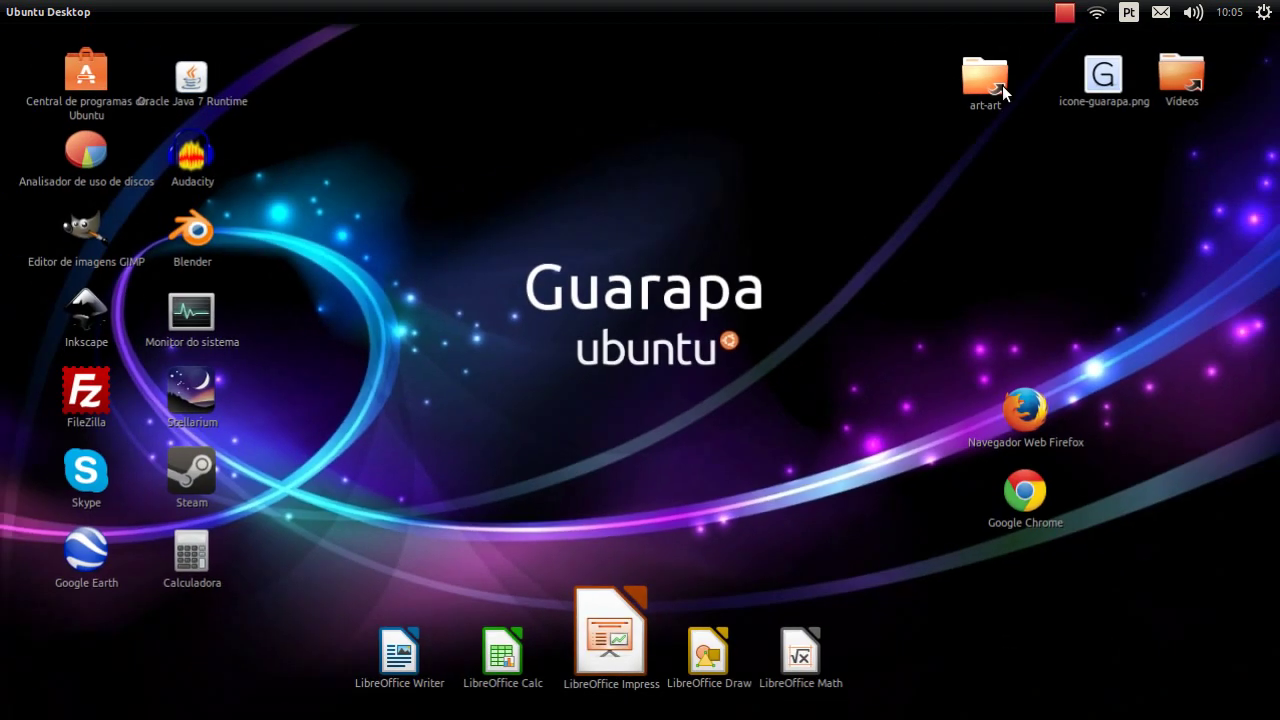
Step: Create a link to the Downloads folder and move it from the home folder onto the desktop, beside the art-art shortcut
mouse_move(22, 115)
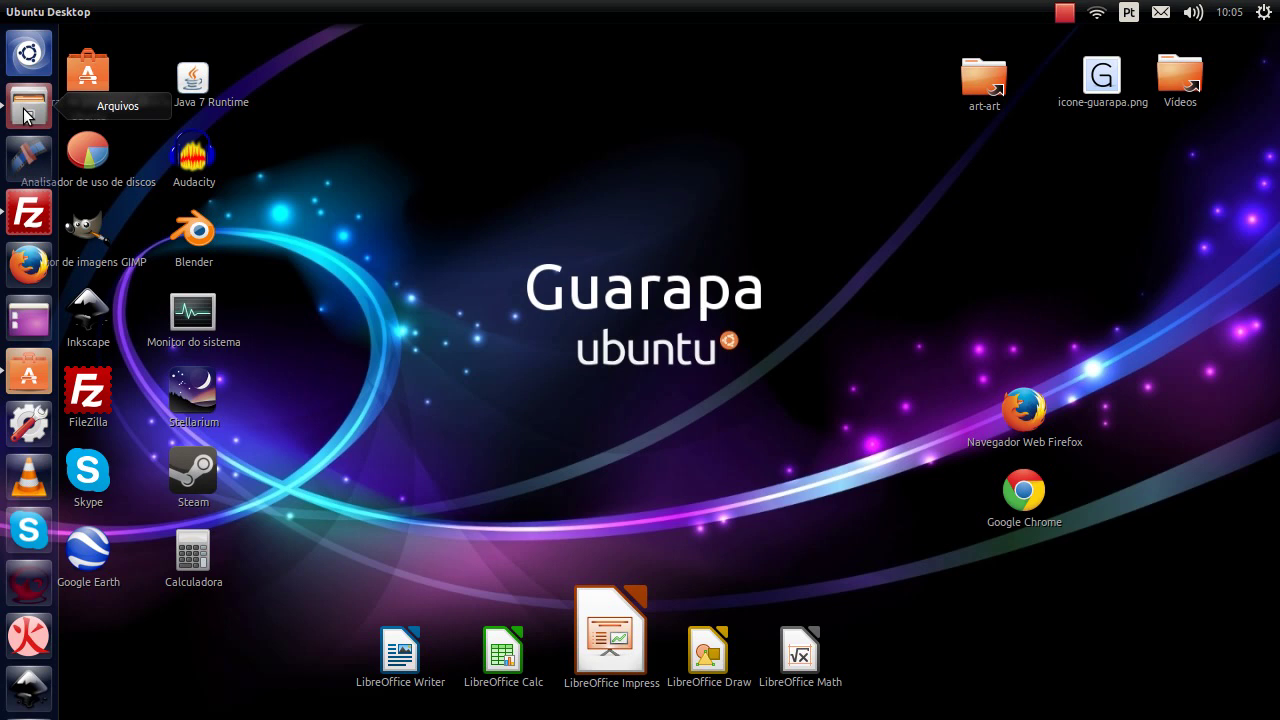
left_click(24, 113)
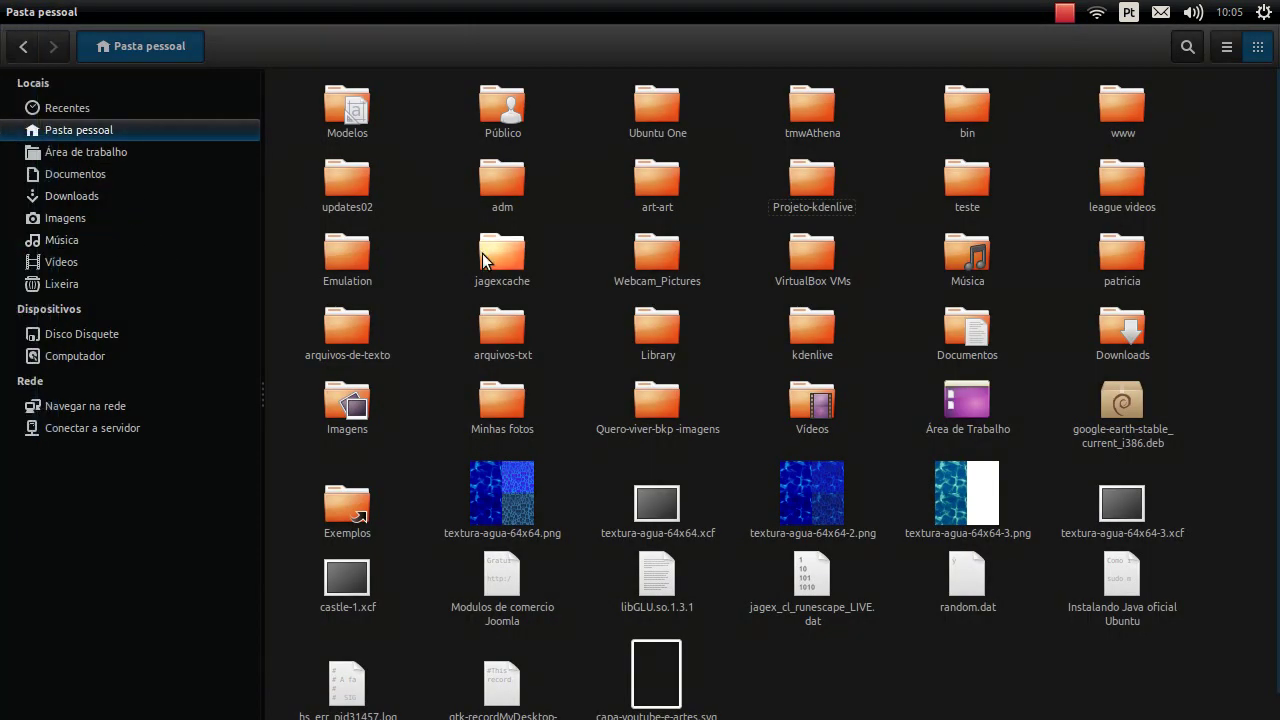
left_click(810, 190)
left_click(815, 330)
left_click(1112, 337)
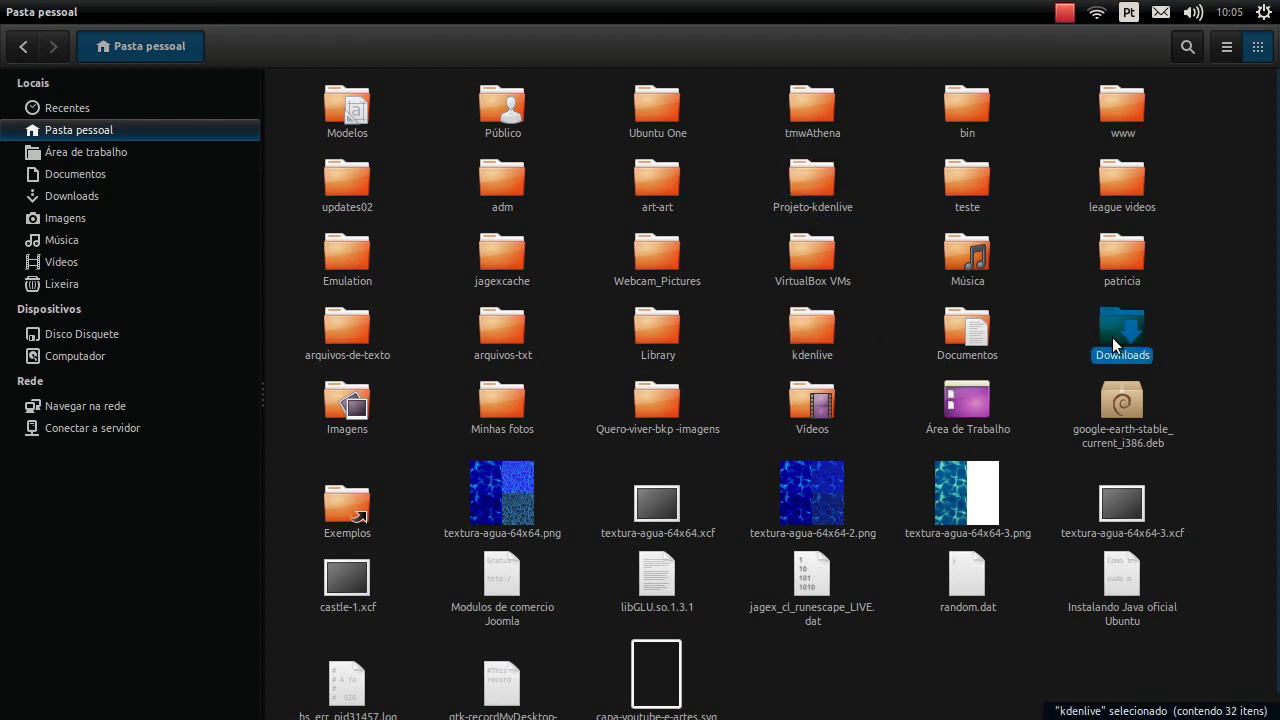
right_click(1120, 327)
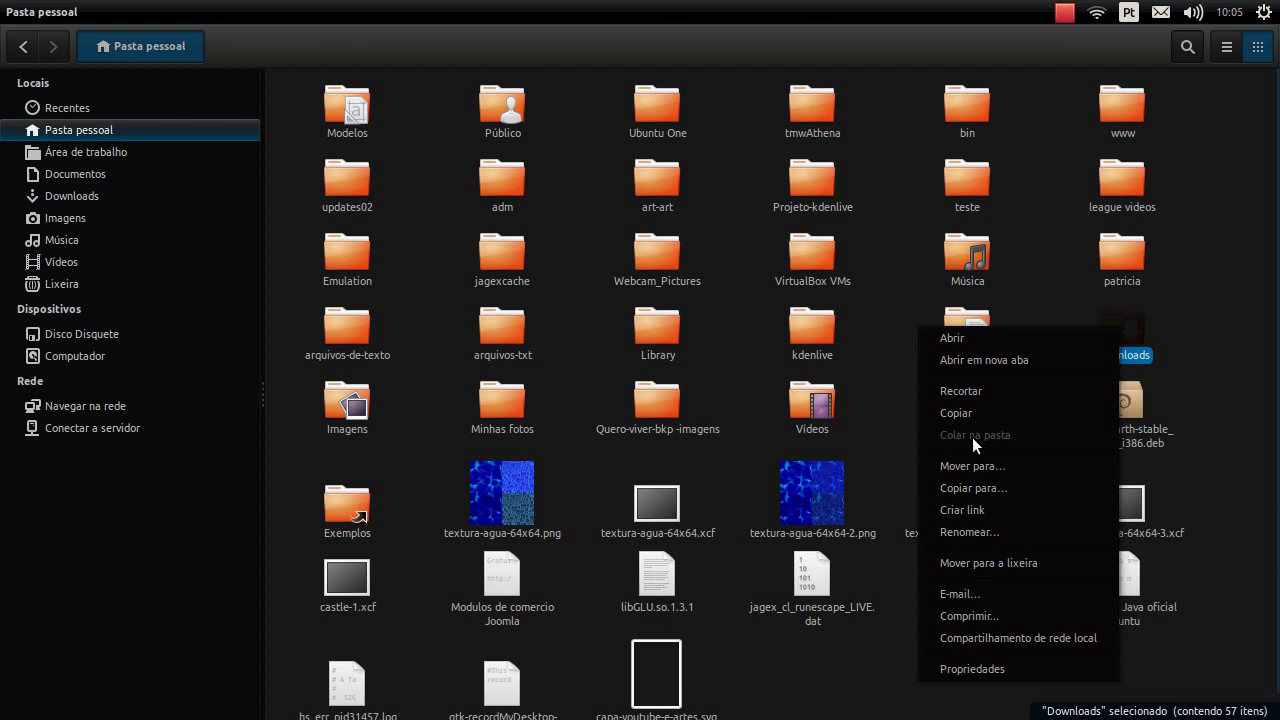
left_click(1000, 510)
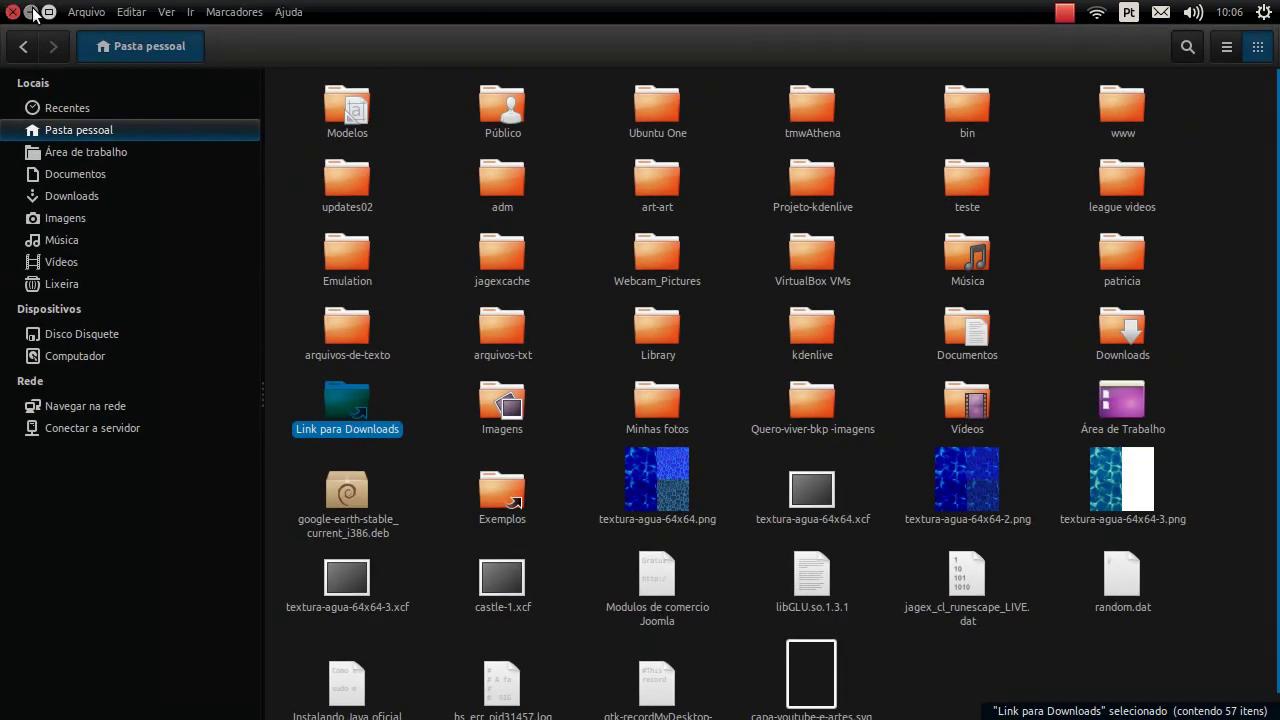
left_click(32, 11)
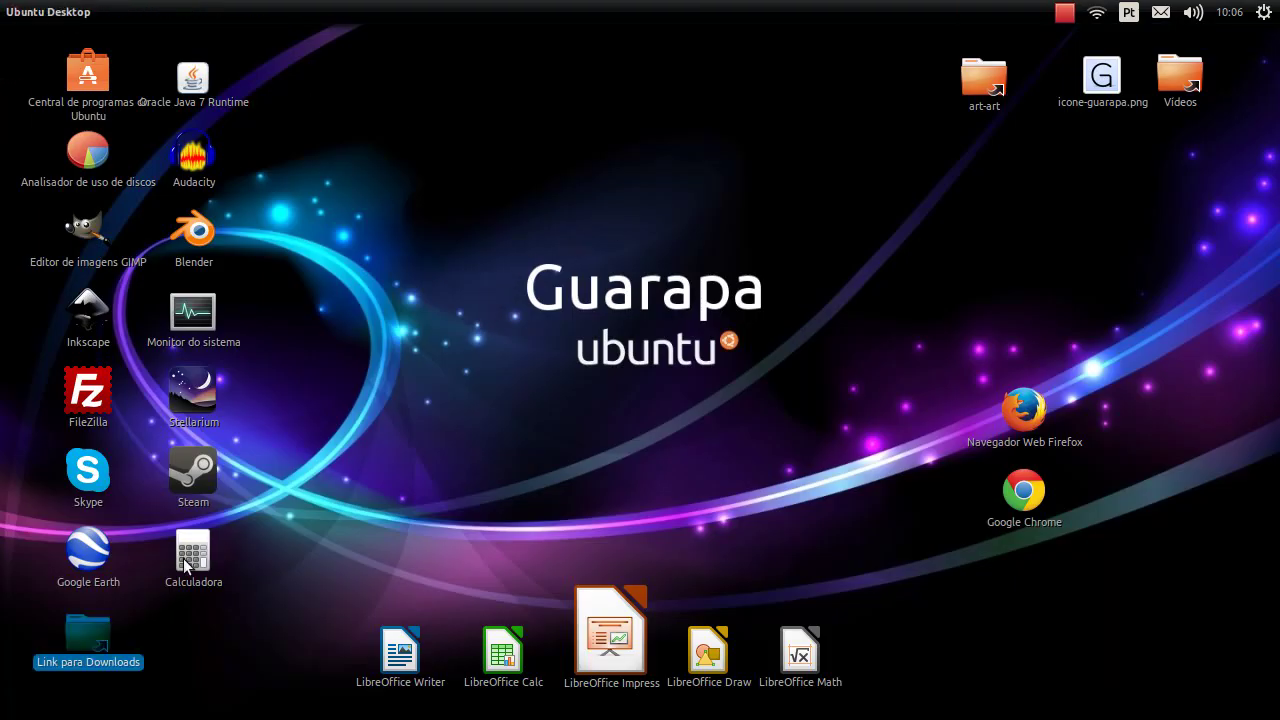
left_click_drag(96, 643, 985, 140)
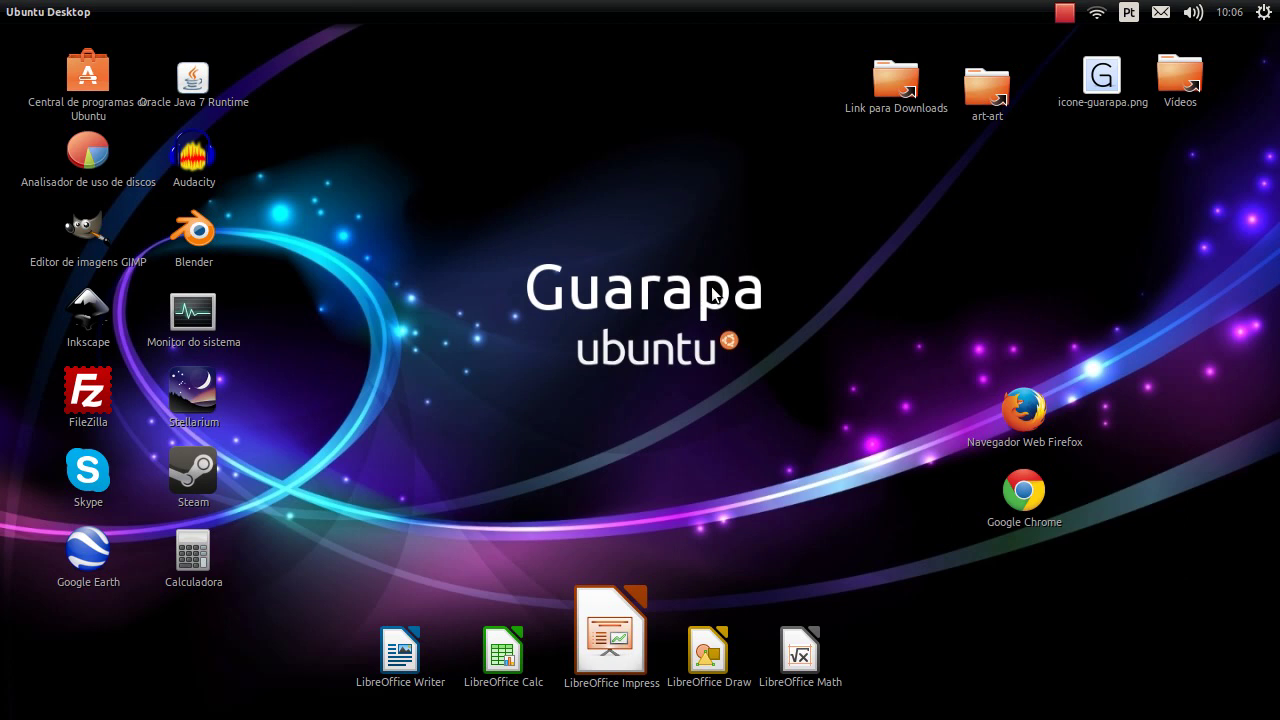
Step: Move the Blender shortcut below the wallpaper's ubuntu text and enlarge its icon to several times its size
left_click_drag(182, 237, 760, 438)
left_click(808, 476)
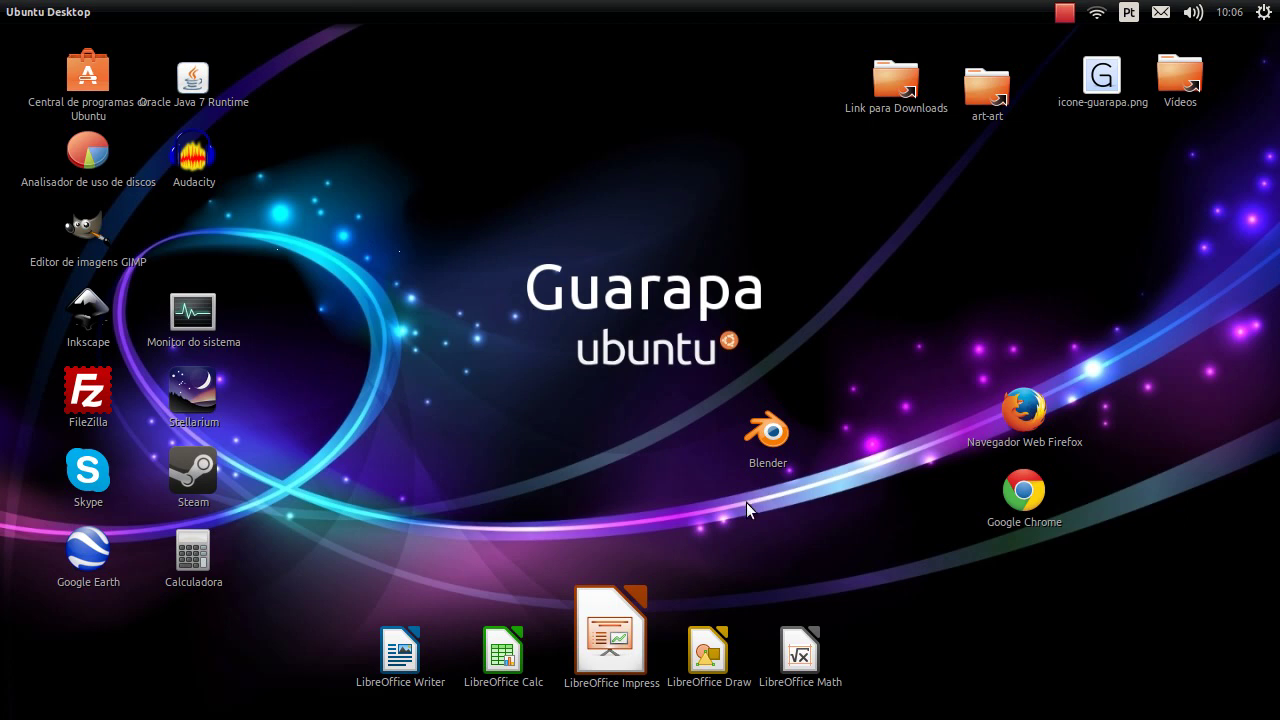
right_click(773, 437)
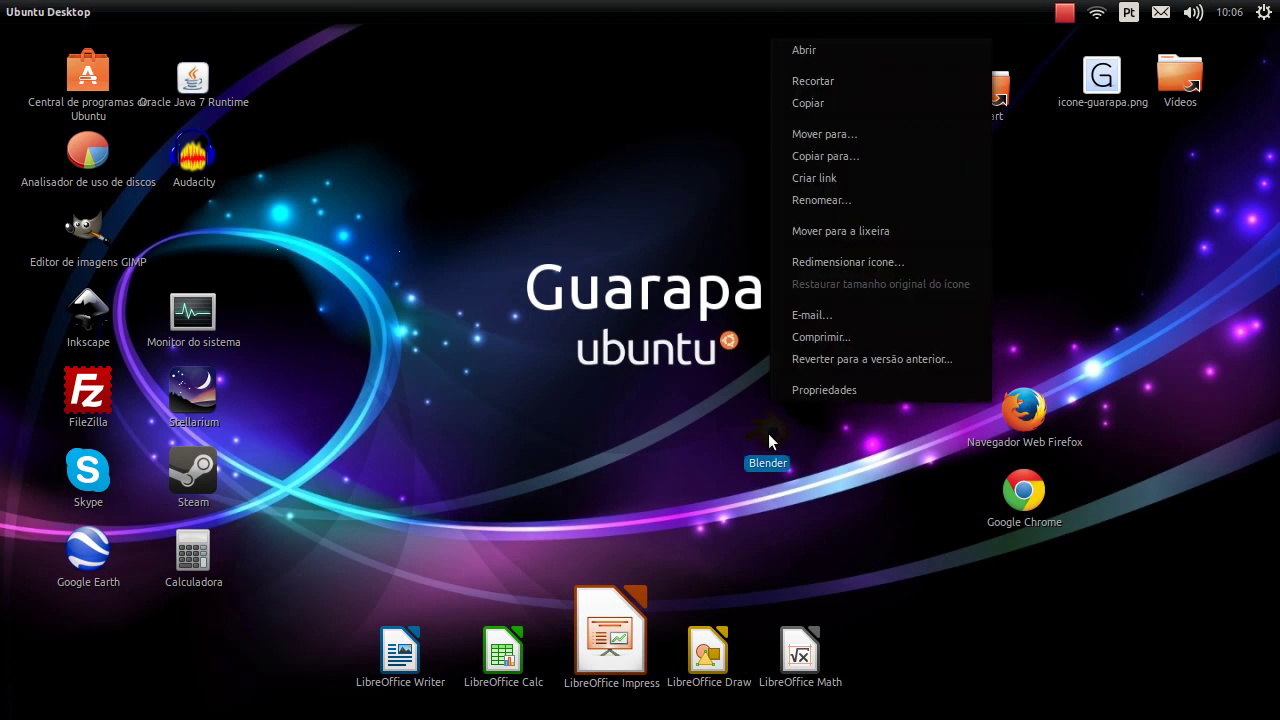
left_click(846, 270)
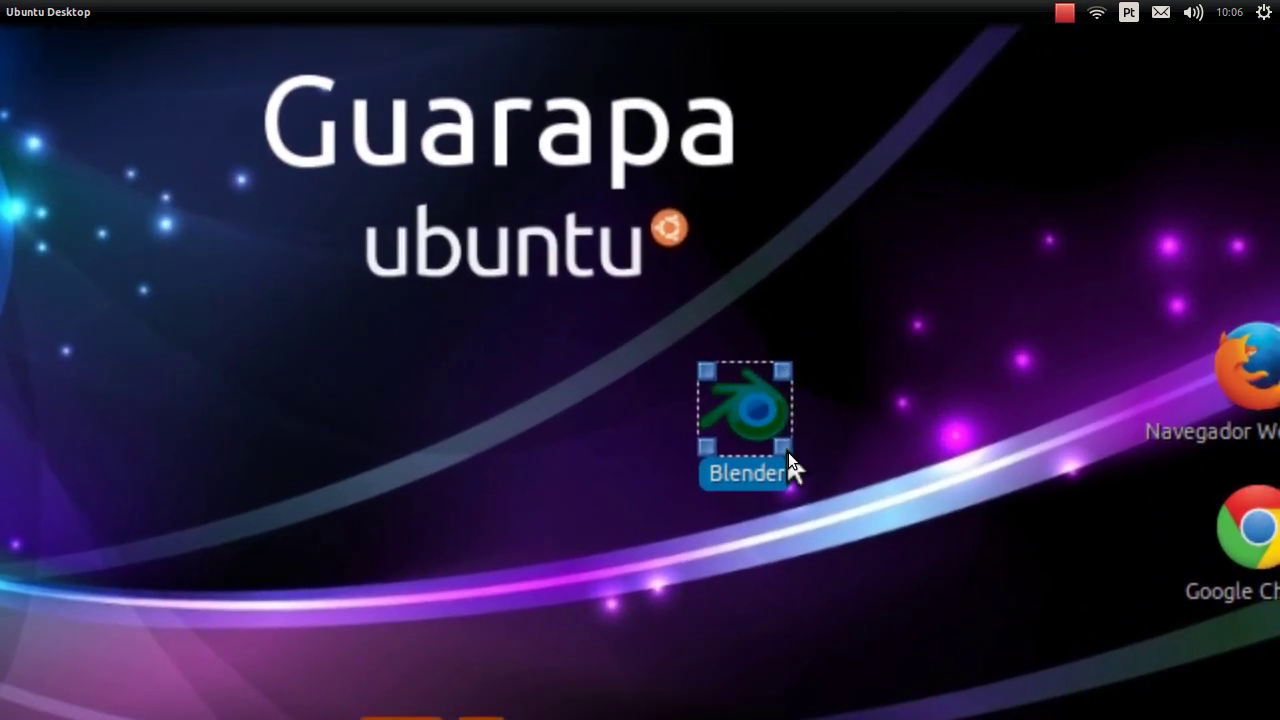
left_click_drag(772, 420, 1253, 95)
left_click_drag(1013, 258, 980, 266)
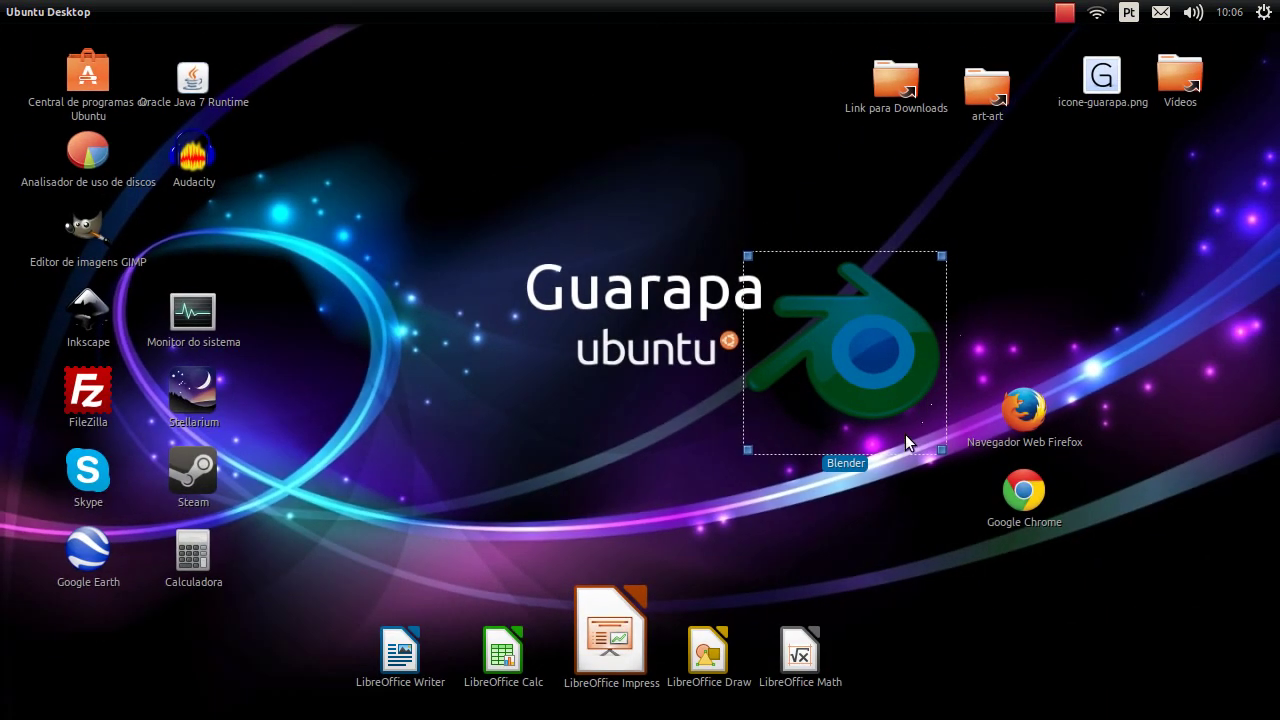
Step: Restore the Blender icon's original size and place it on the free area below and to the right of Google Chrome
left_click(884, 537)
left_click_drag(864, 380, 1140, 589)
left_click(974, 604)
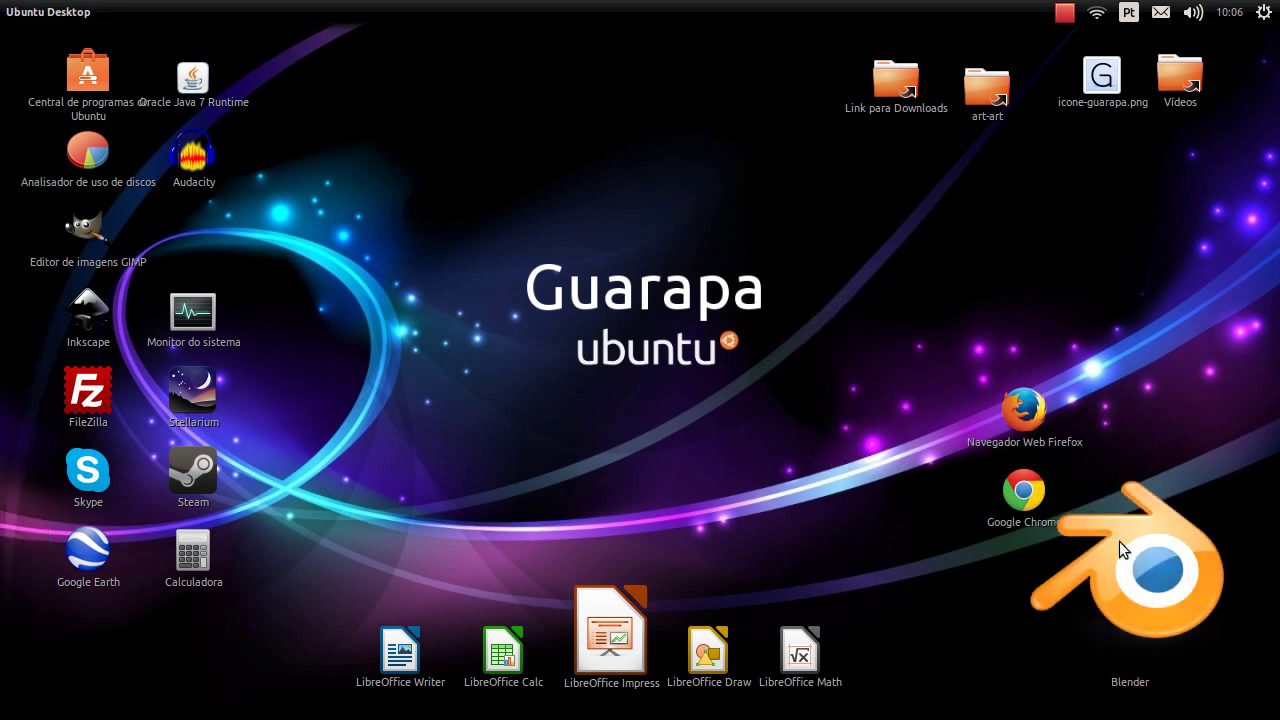
right_click(1134, 604)
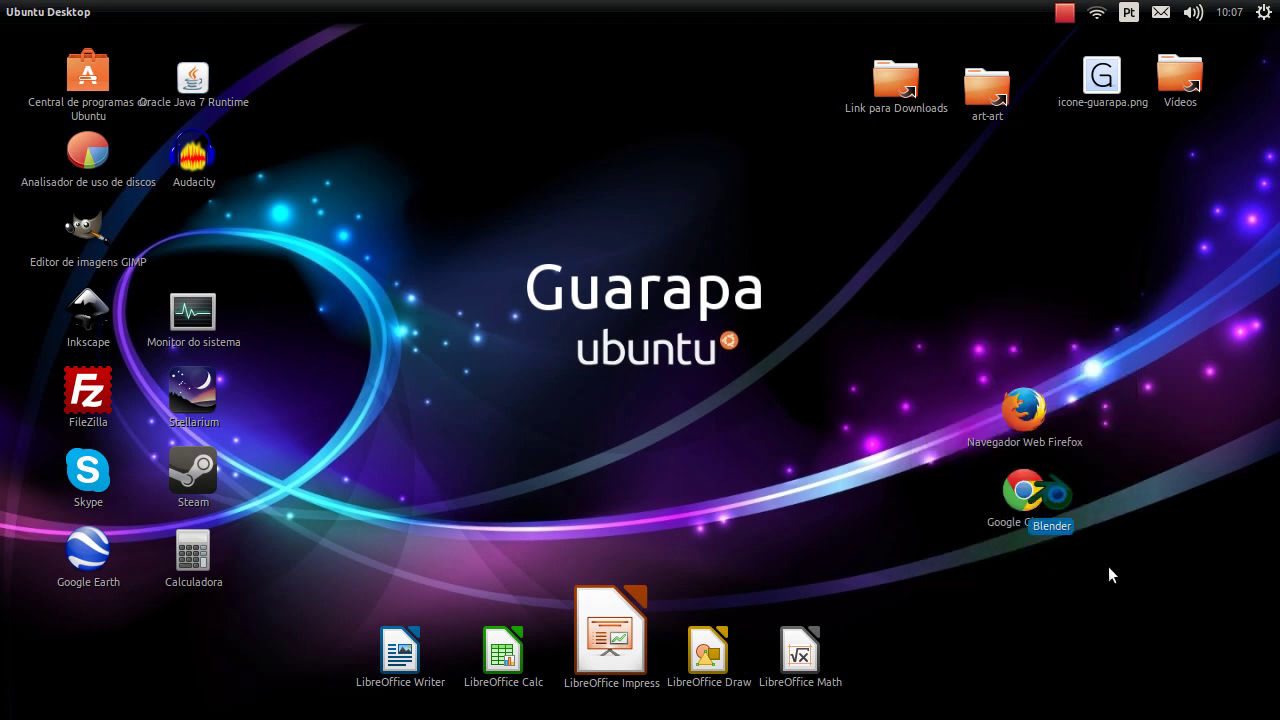
left_click_drag(1060, 508, 1160, 615)
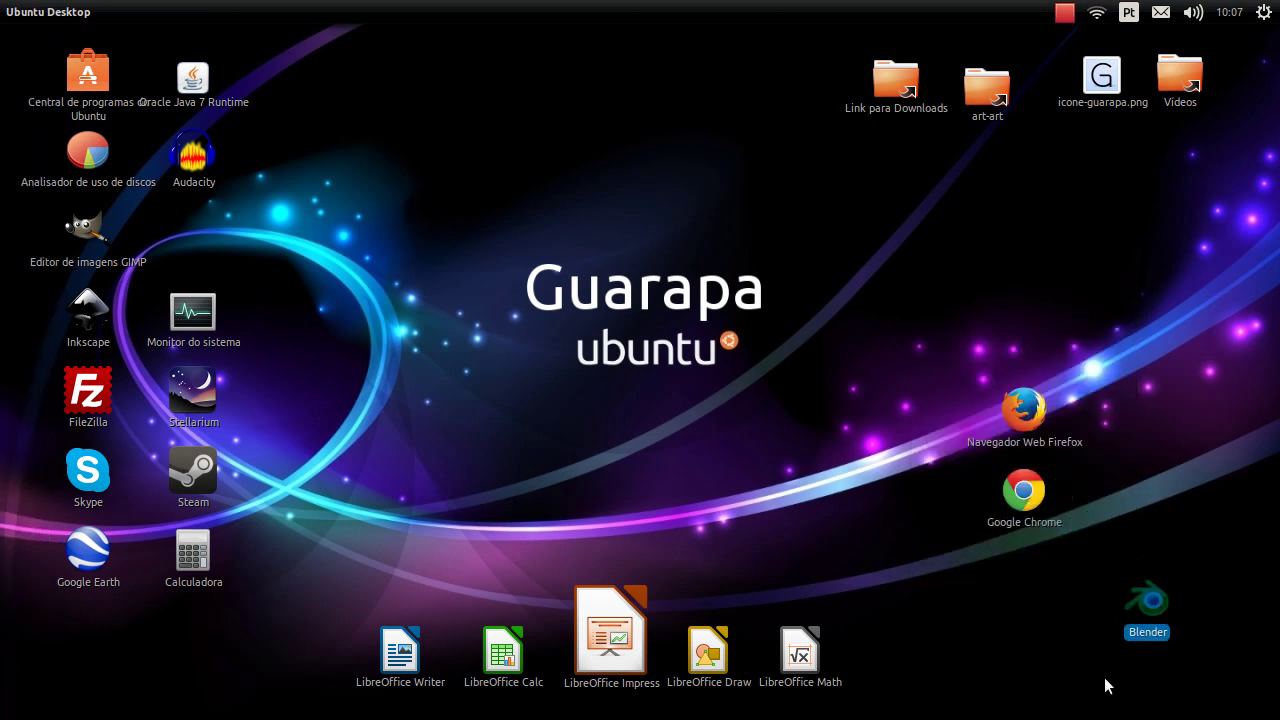
Step: Enlarge the Blender desktop icon to several times its size and shift it slightly toward the LibreOffice shortcuts
right_click(1150, 610)
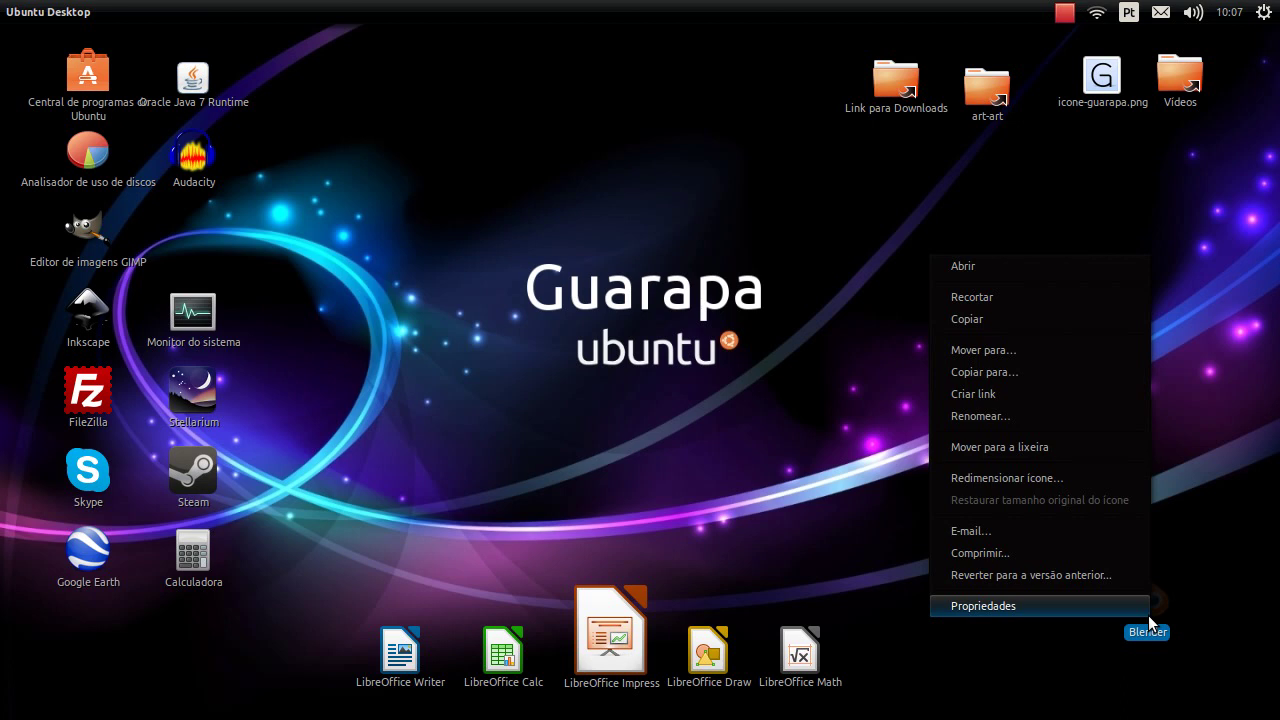
left_click(1092, 472)
left_click_drag(1167, 581, 1253, 493)
left_click_drag(1210, 580, 1140, 560)
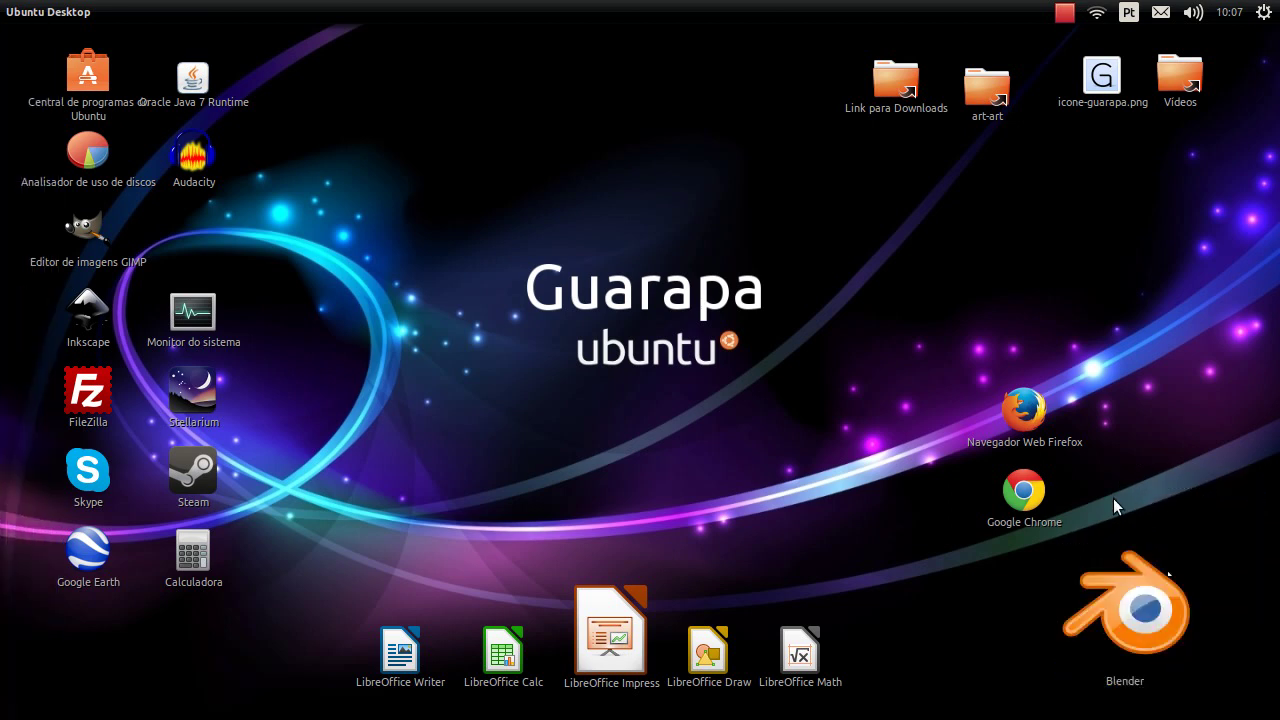
Step: Enlarge the Google Chrome desktop icon to about twice its size and move it directly above the Blender icon
left_click(1022, 488)
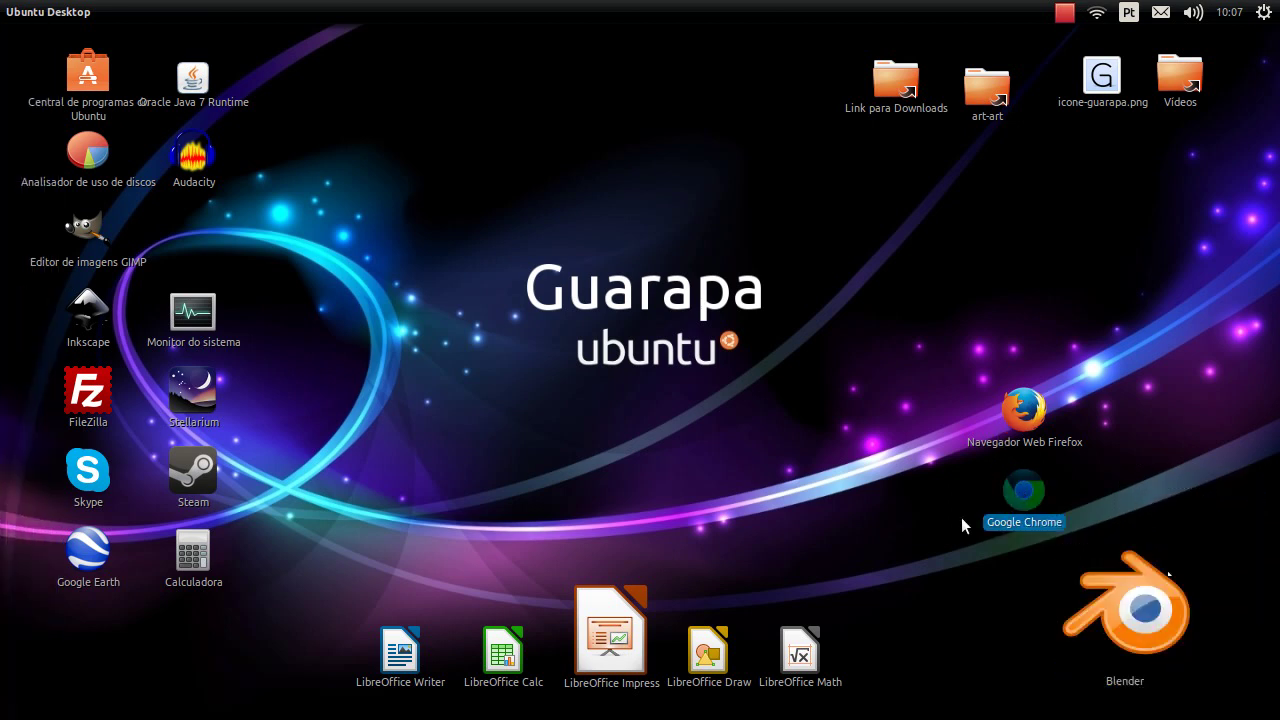
right_click(1023, 482)
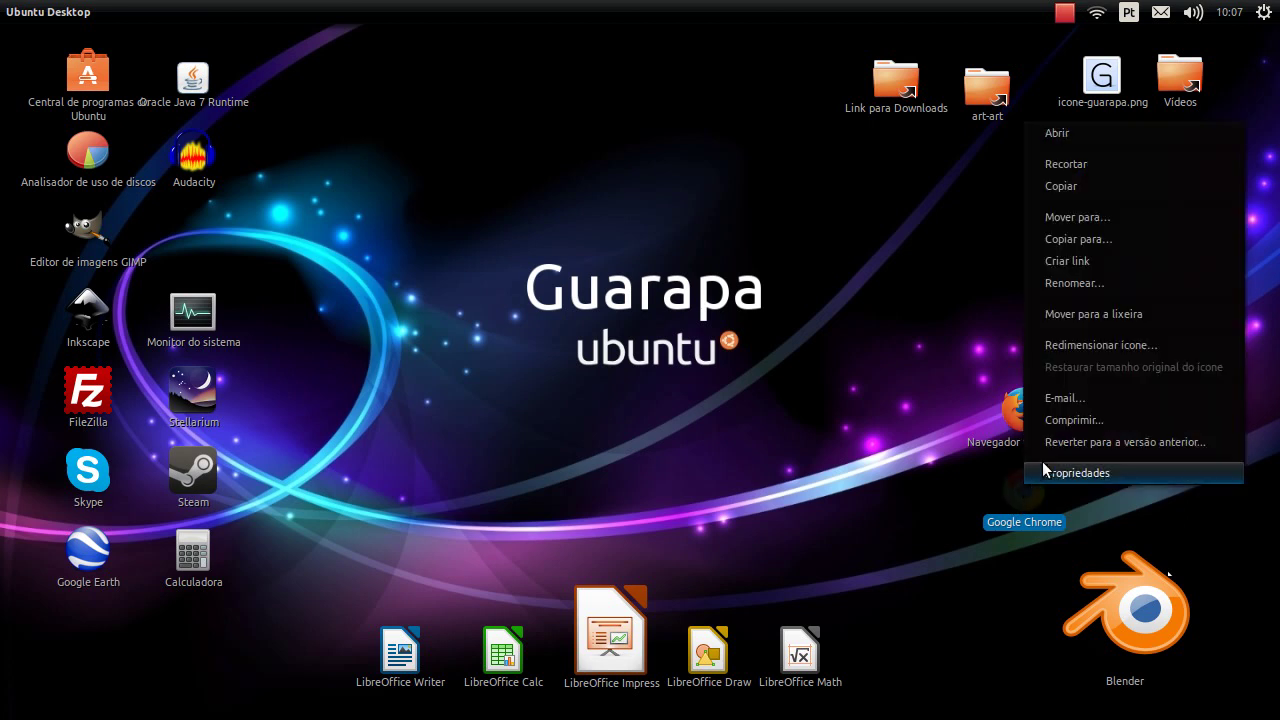
left_click(1091, 347)
left_click_drag(1045, 470, 1087, 429)
left_click_drag(1047, 466, 1144, 465)
left_click(948, 508)
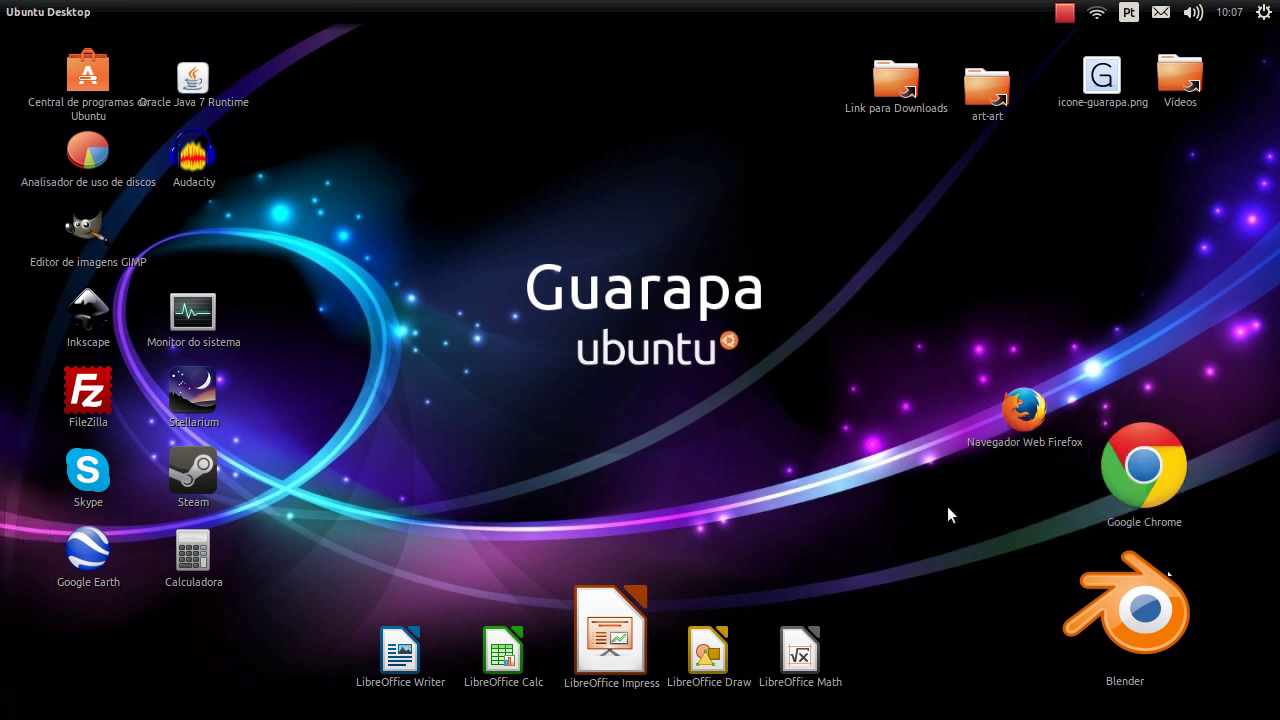
Step: Enlarge the Navegador Web Firefox icon to about twice its size and place it directly above Google Chrome
right_click(1030, 424)
left_click(1089, 266)
left_click_drag(1045, 391, 1153, 336)
left_click(951, 433)
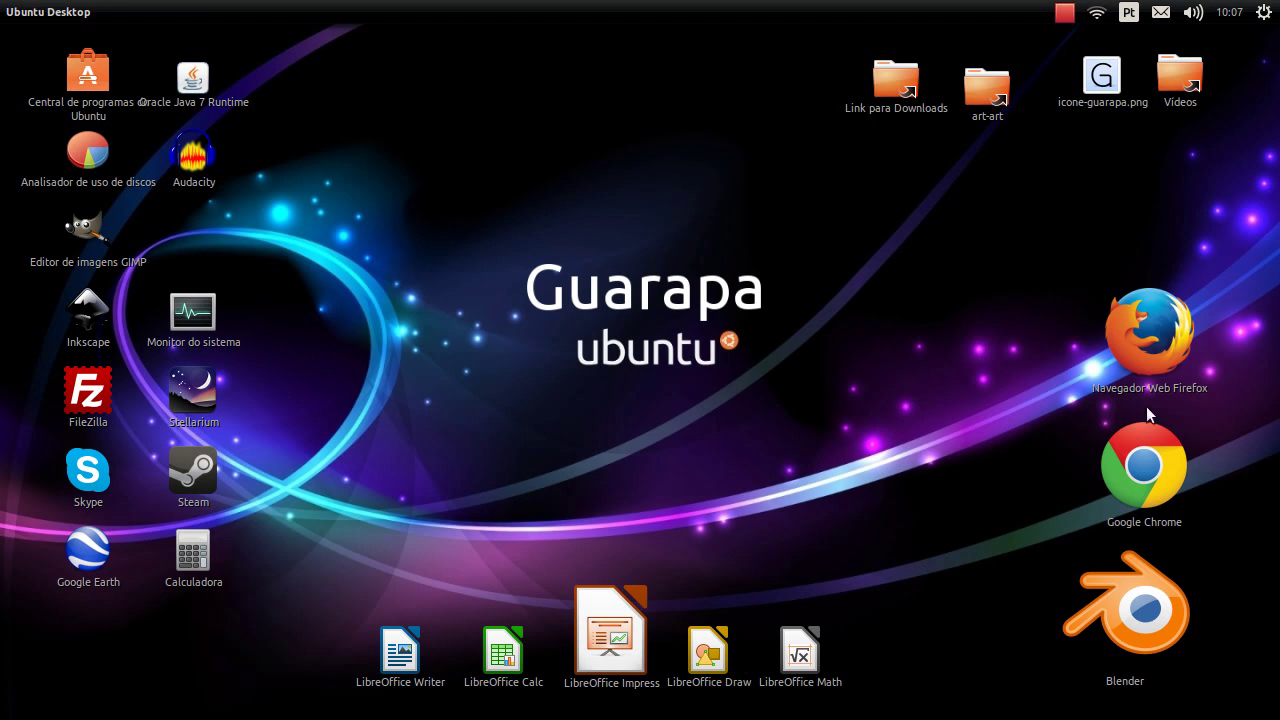
left_click(1144, 340)
left_click(1142, 484)
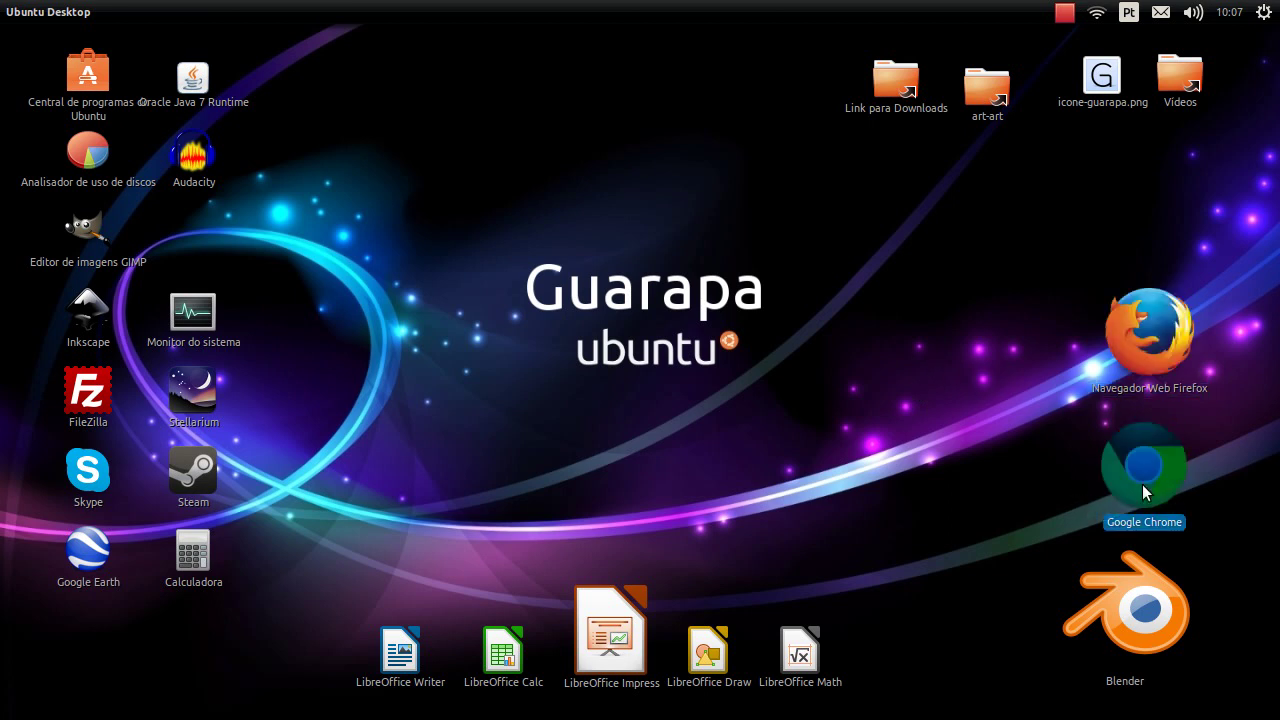
left_click(1141, 592)
left_click(990, 100)
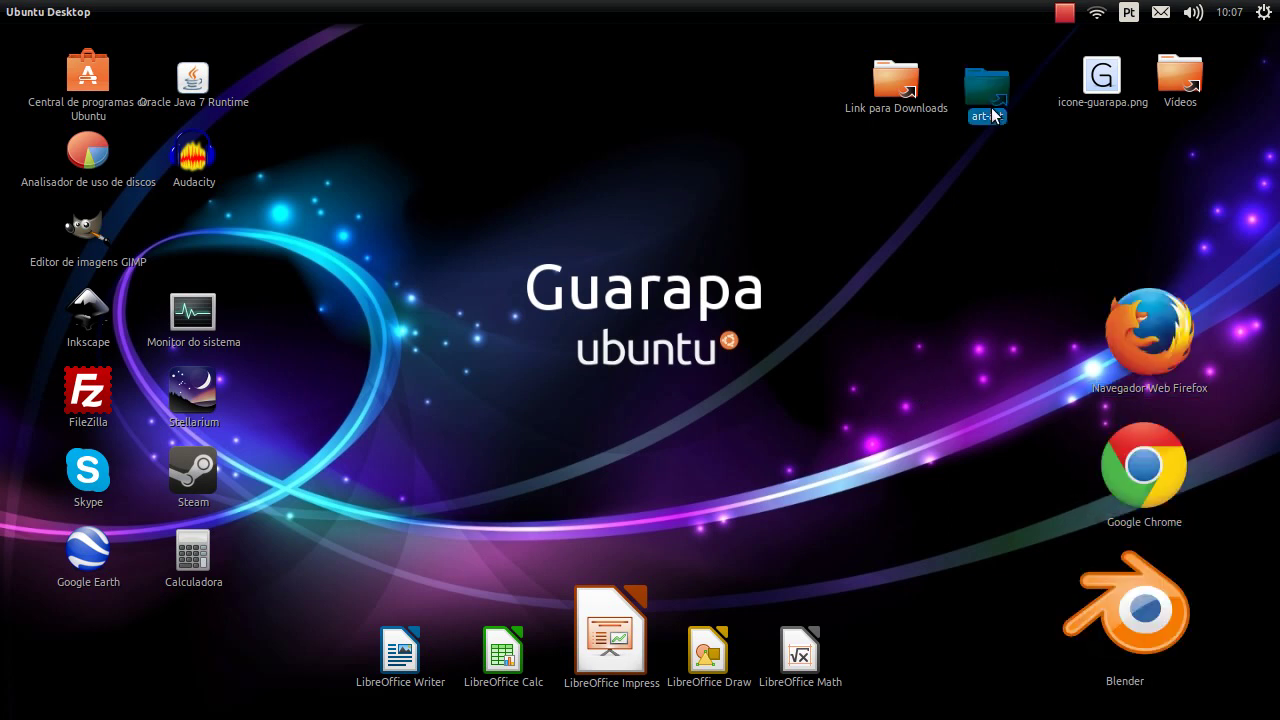
left_click(1005, 222)
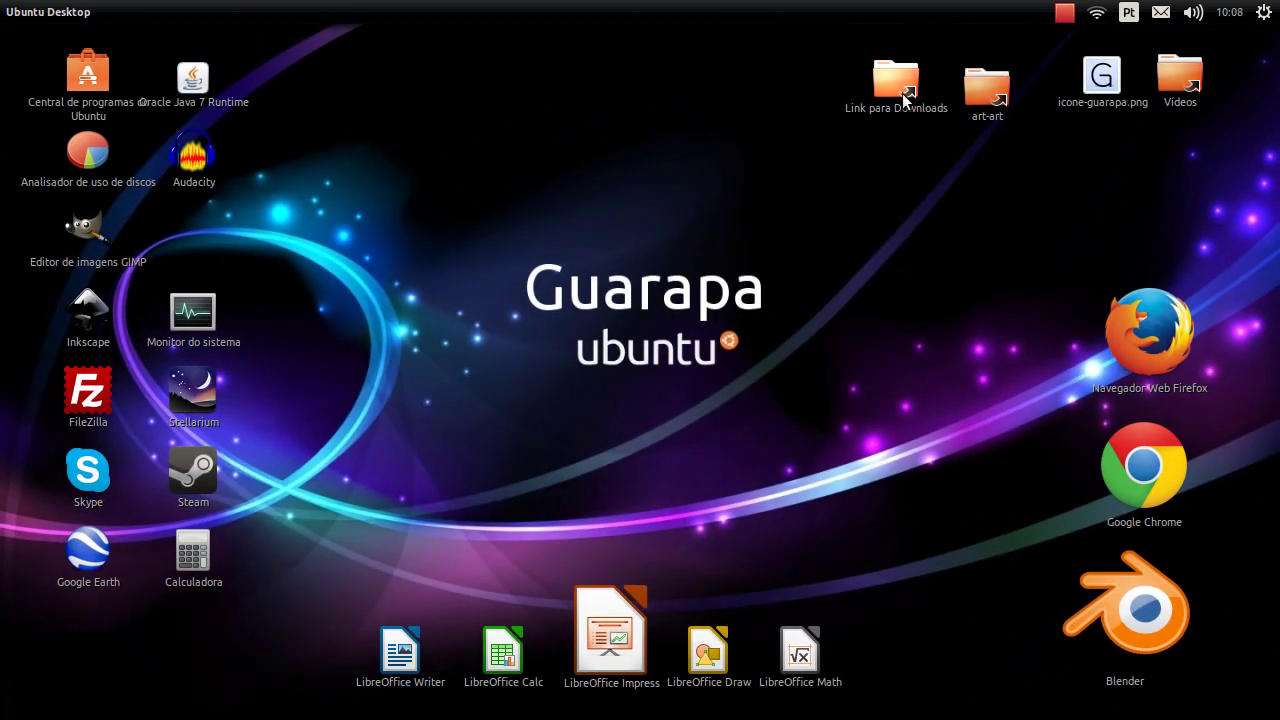
Step: Move the art-art shortcut to the free area beside the wallpaper's ubuntu text and set icone-guarapa.png as its custom icon
left_click_drag(999, 99, 922, 398)
right_click(922, 398)
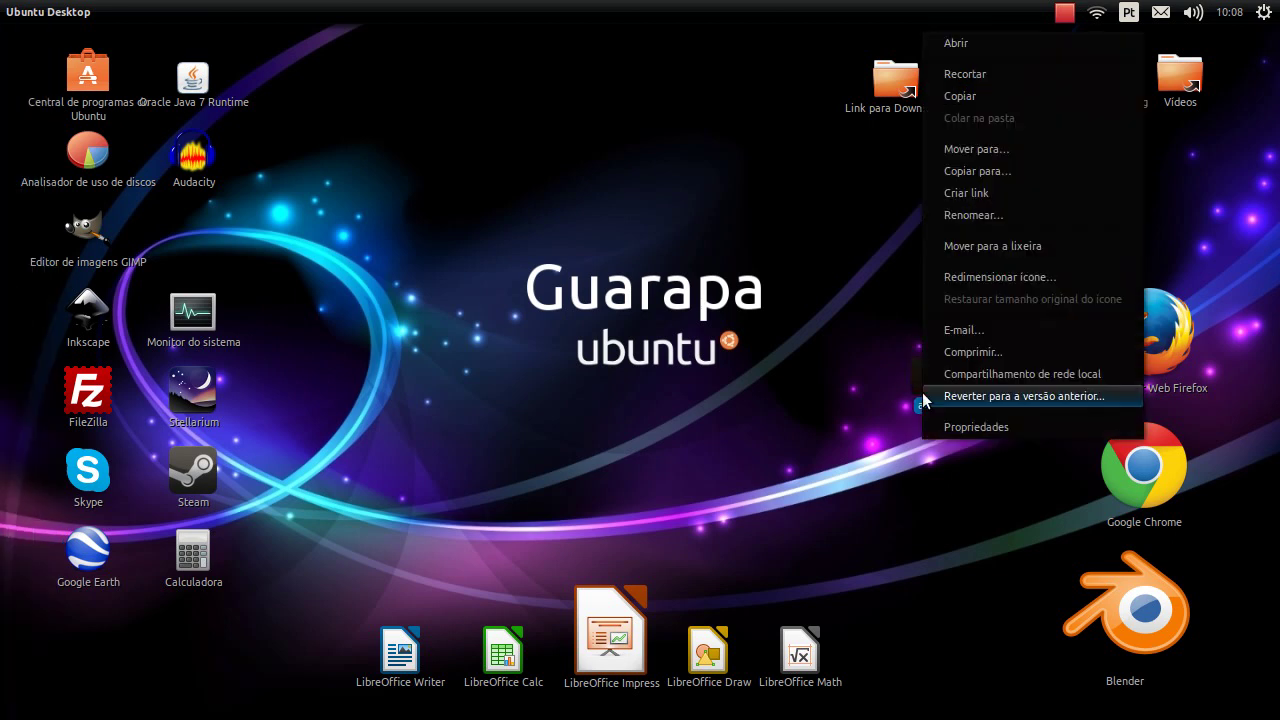
left_click(938, 428)
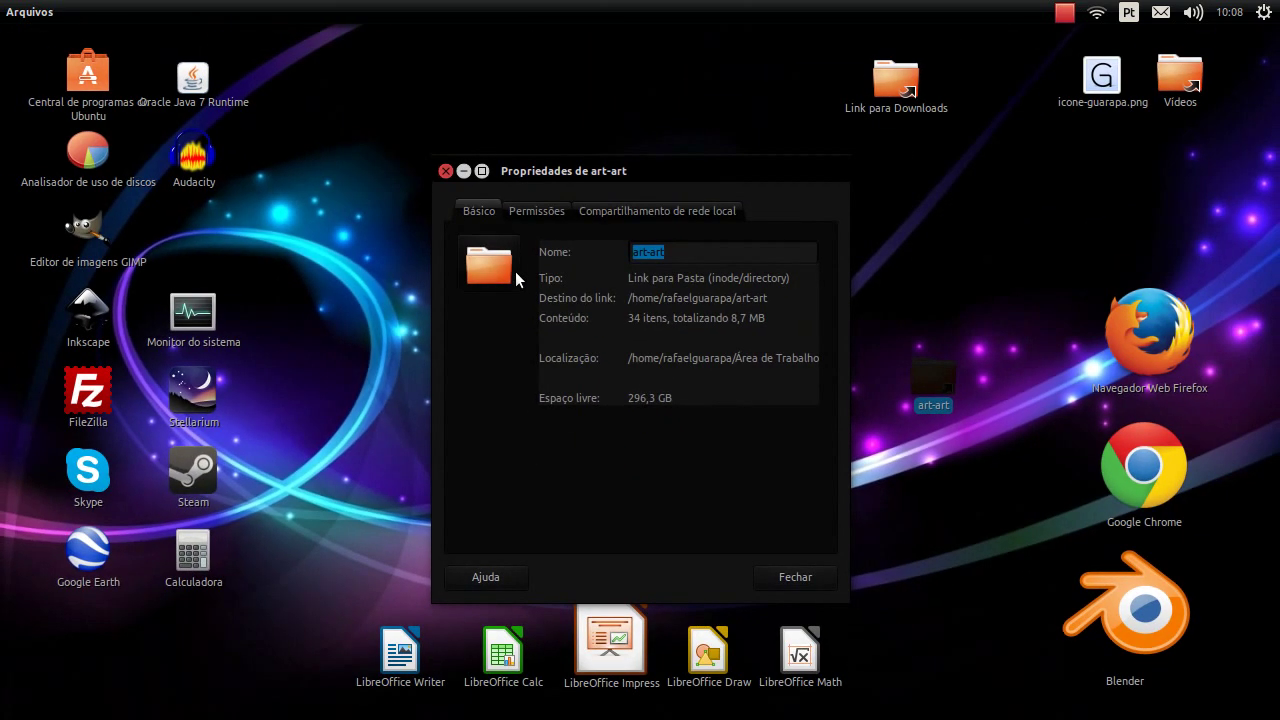
left_click(476, 266)
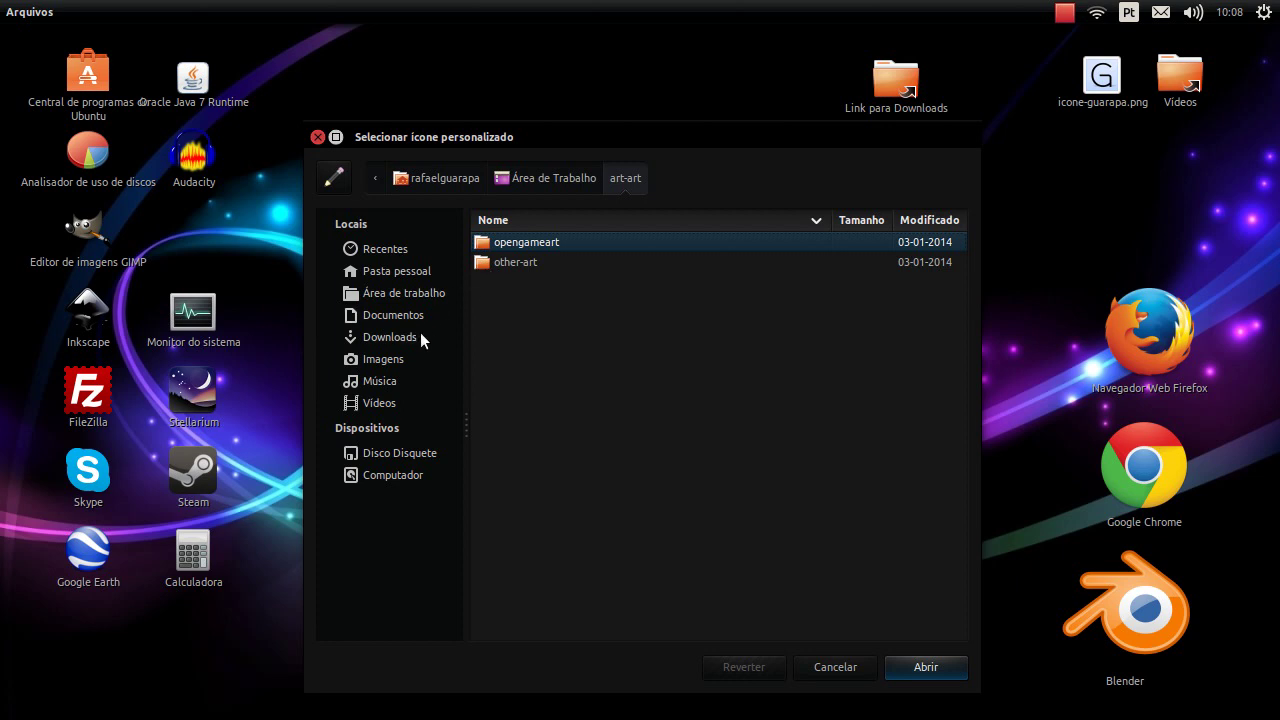
left_click(397, 292)
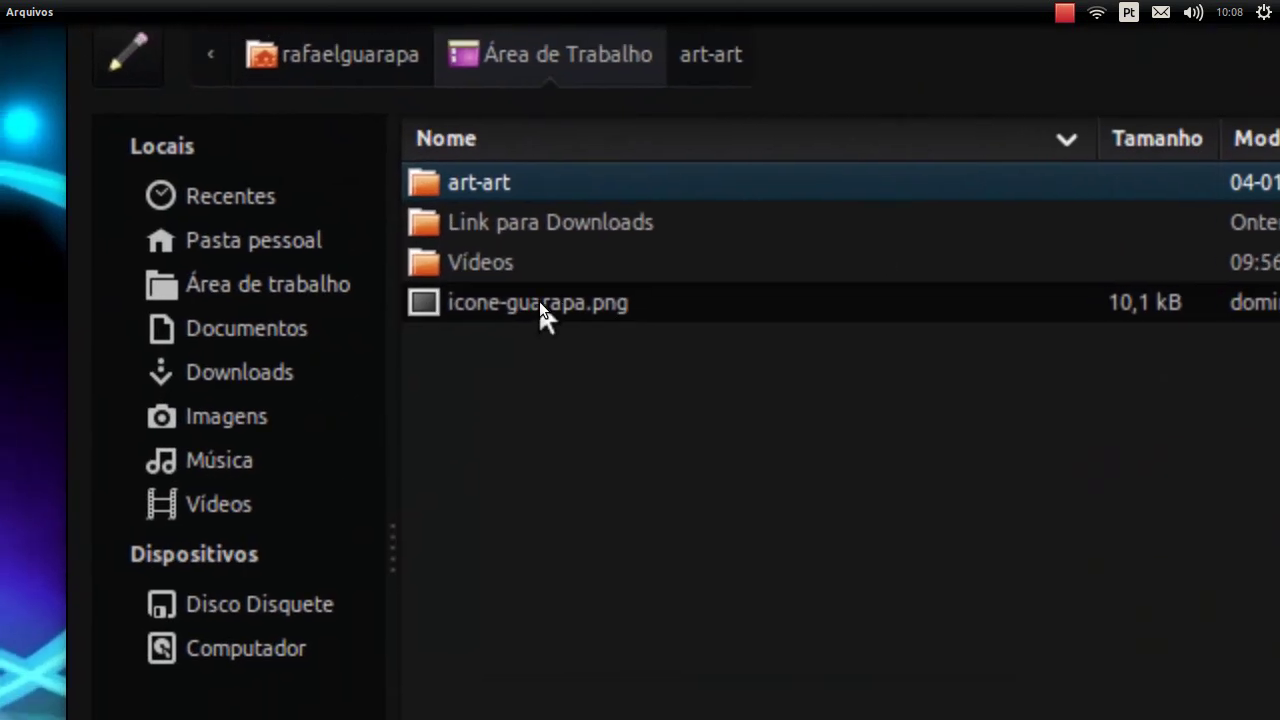
left_click(534, 303)
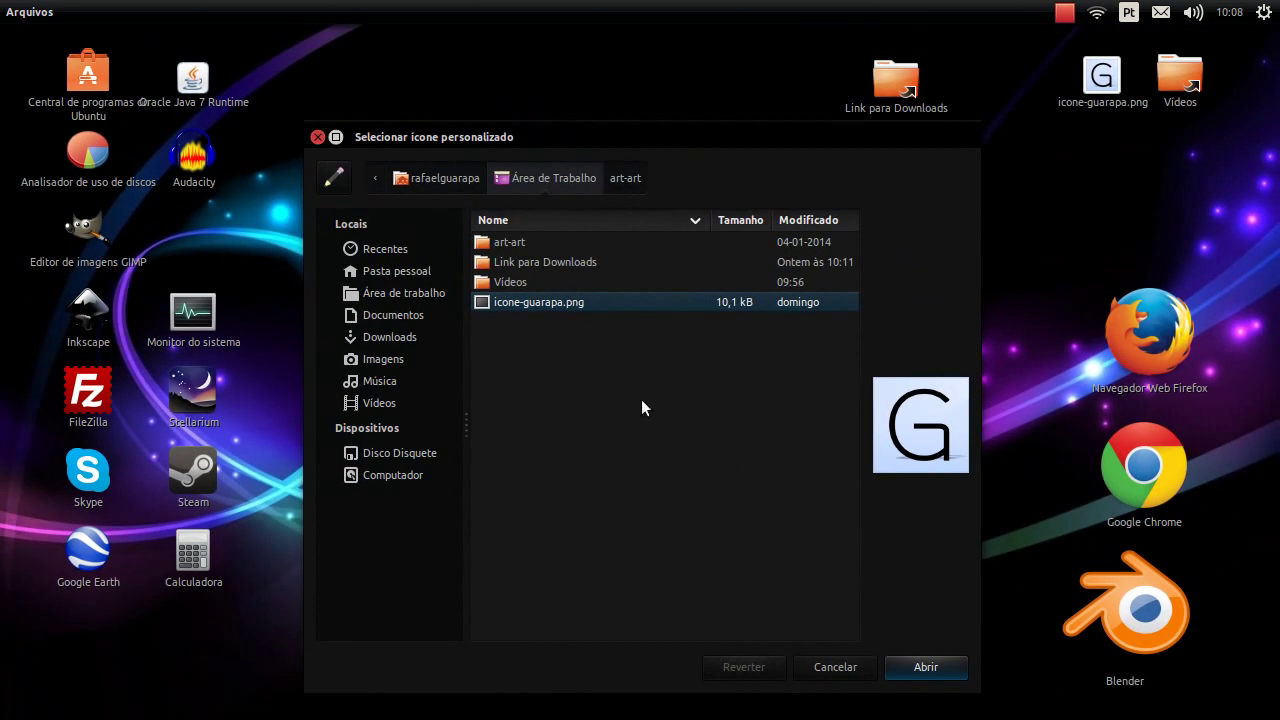
left_click(914, 661)
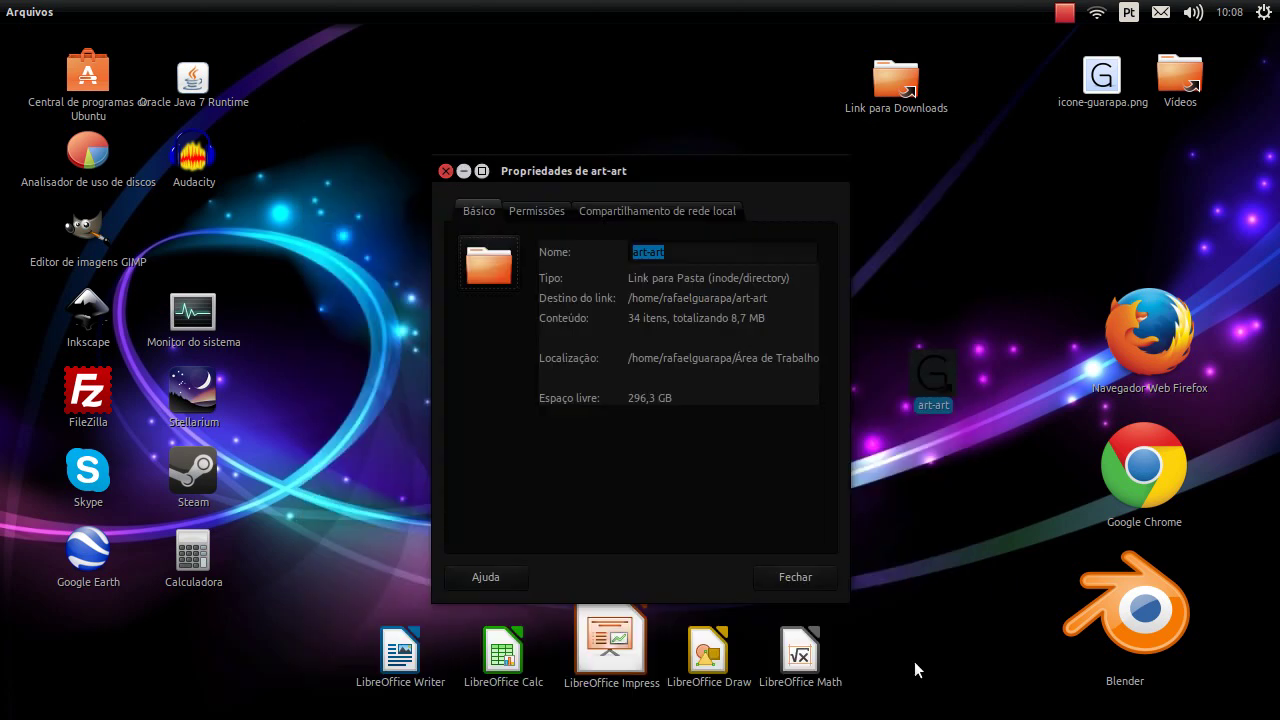
left_click(792, 573)
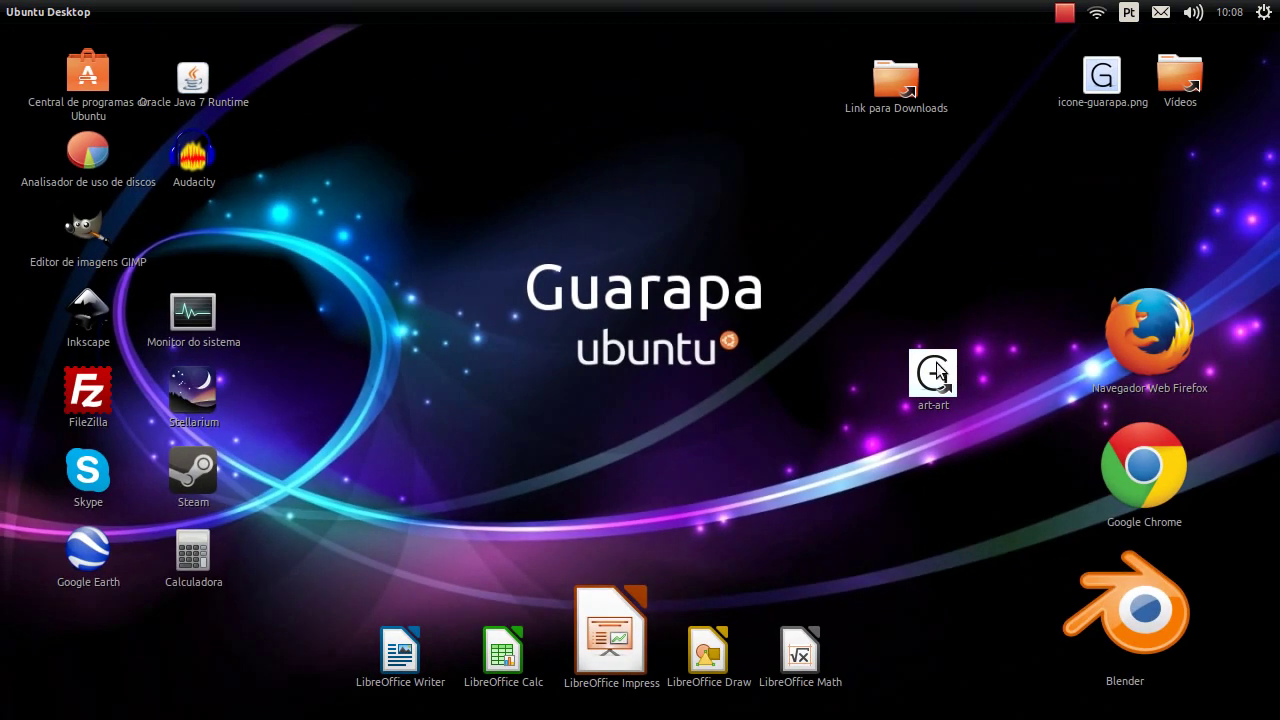
Step: Enlarge the art-art icon to several times its size and place it above the wallpaper's Guarapa text
right_click(920, 325)
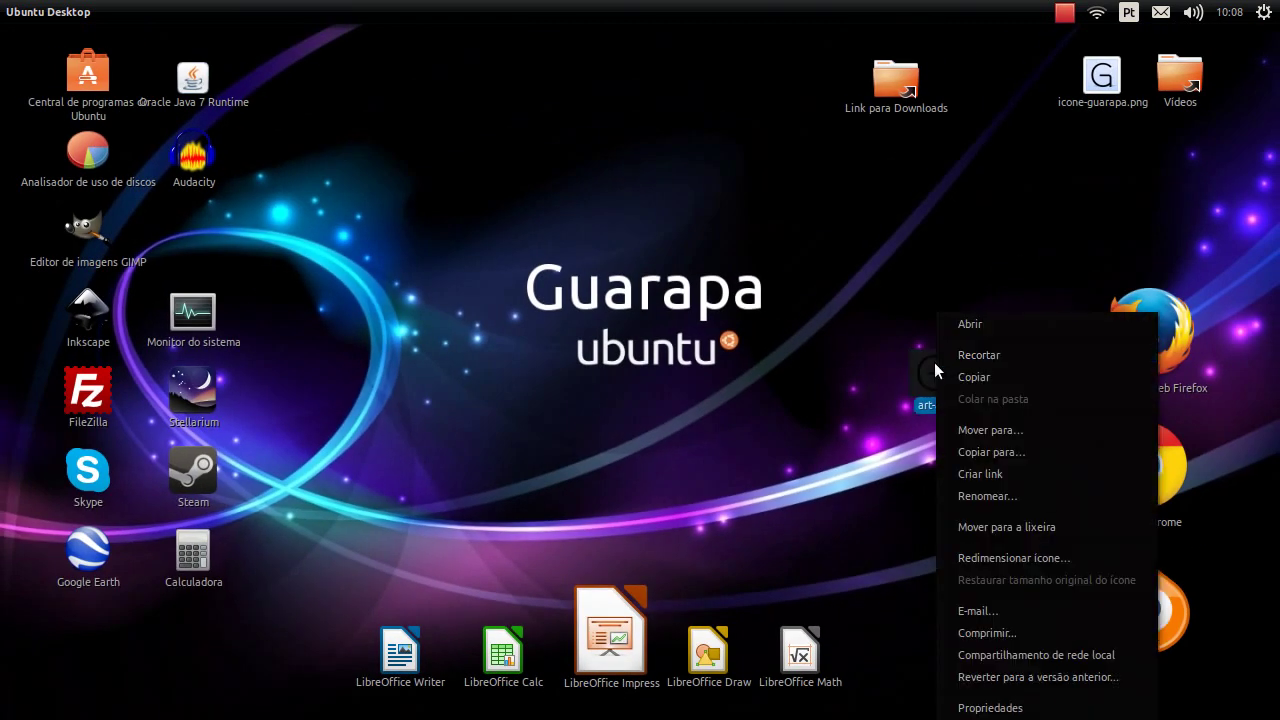
left_click(998, 558)
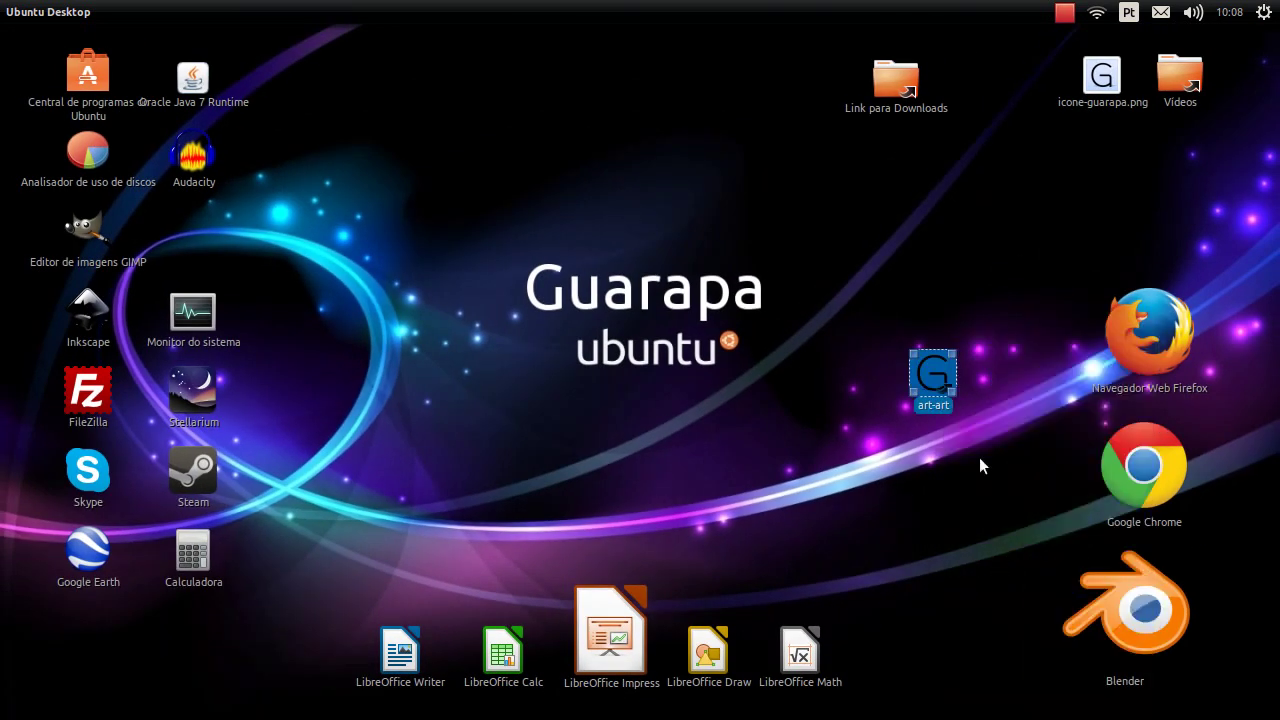
left_click_drag(946, 358, 1044, 268)
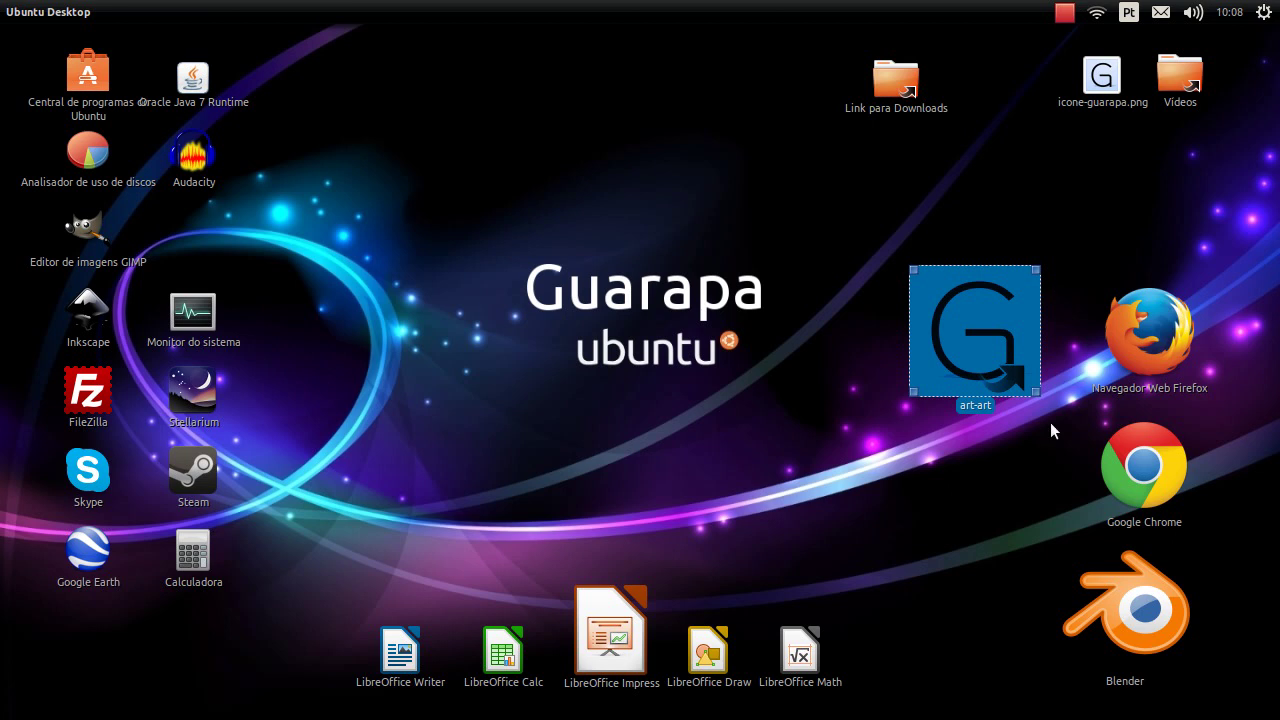
left_click_drag(986, 371, 832, 272)
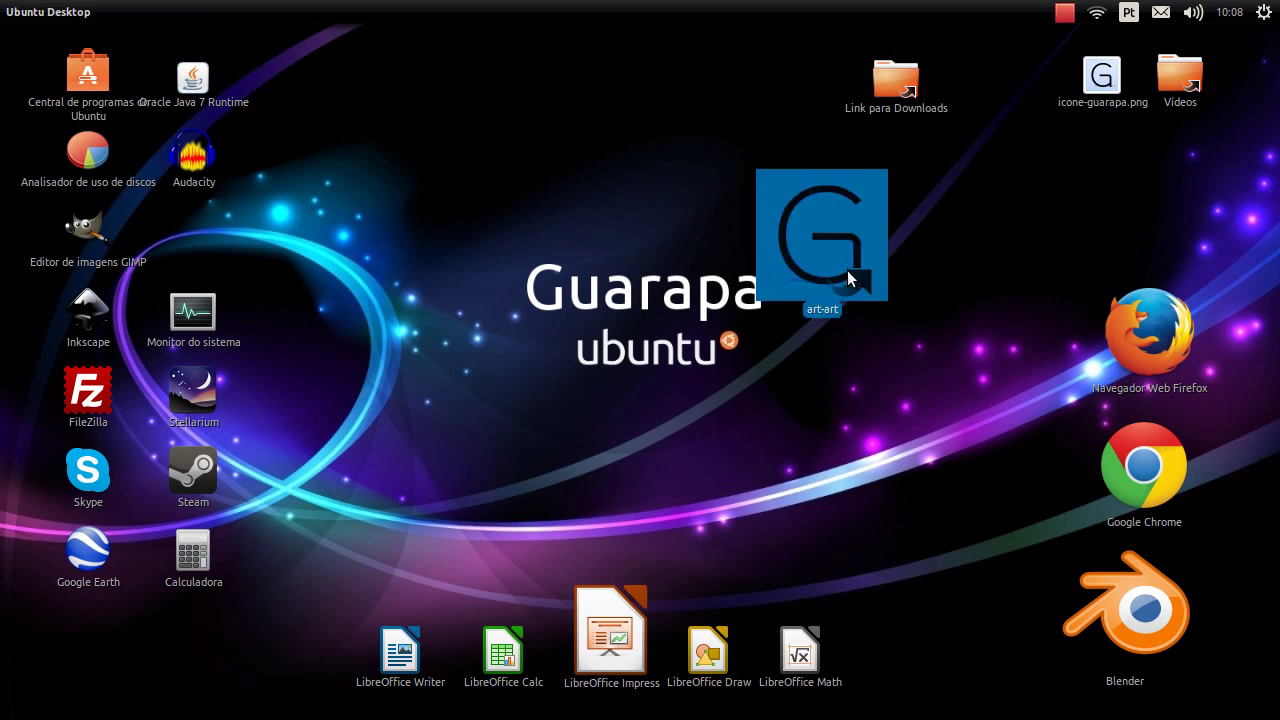
left_click(890, 195)
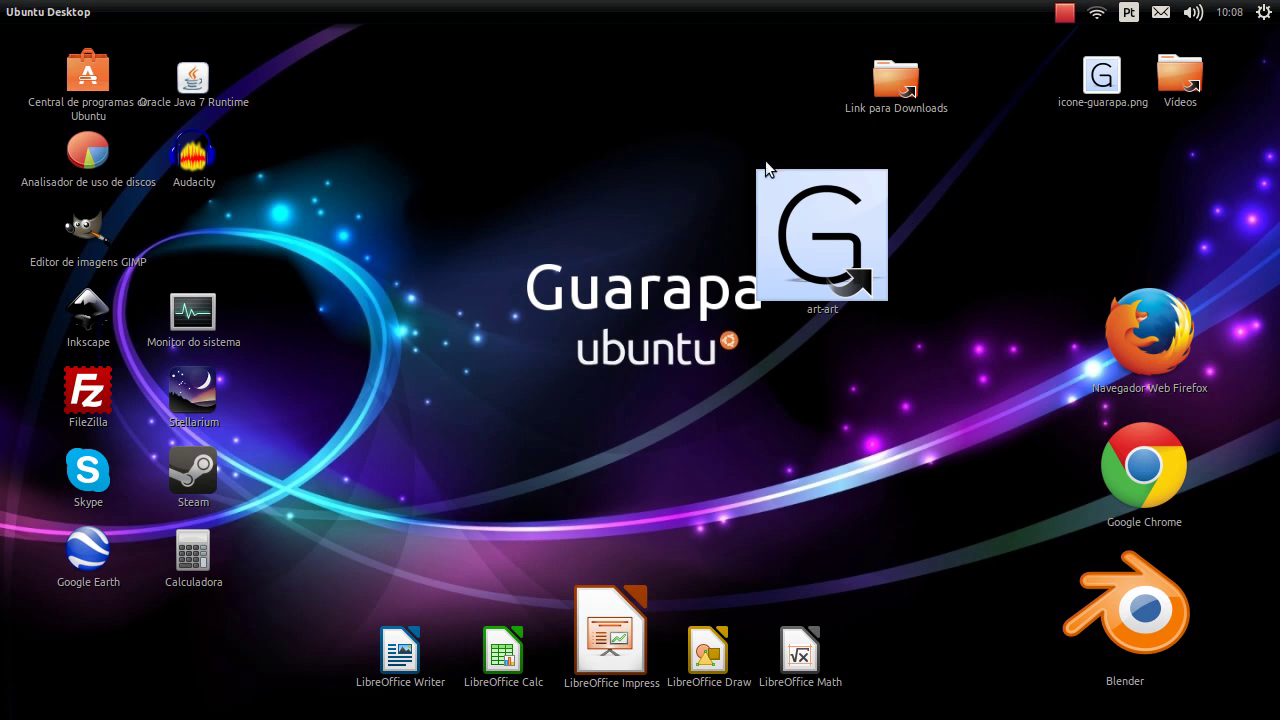
left_click_drag(824, 231, 735, 128)
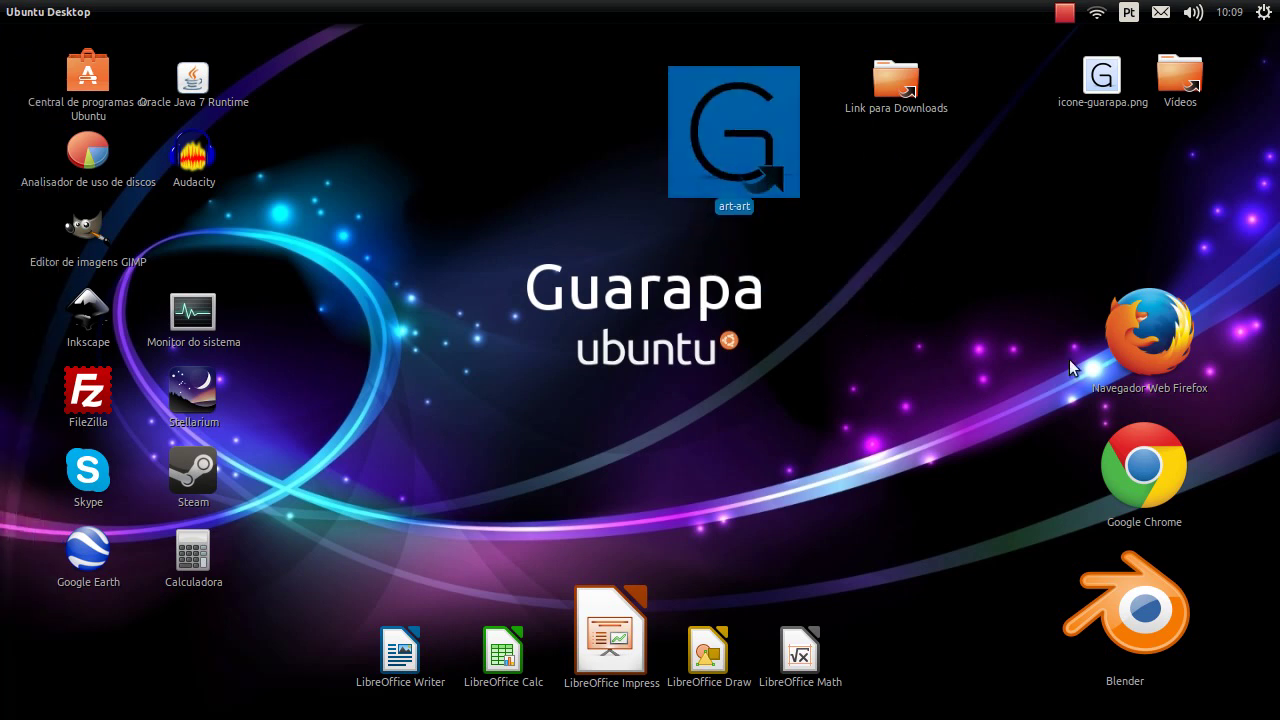
left_click(1120, 340)
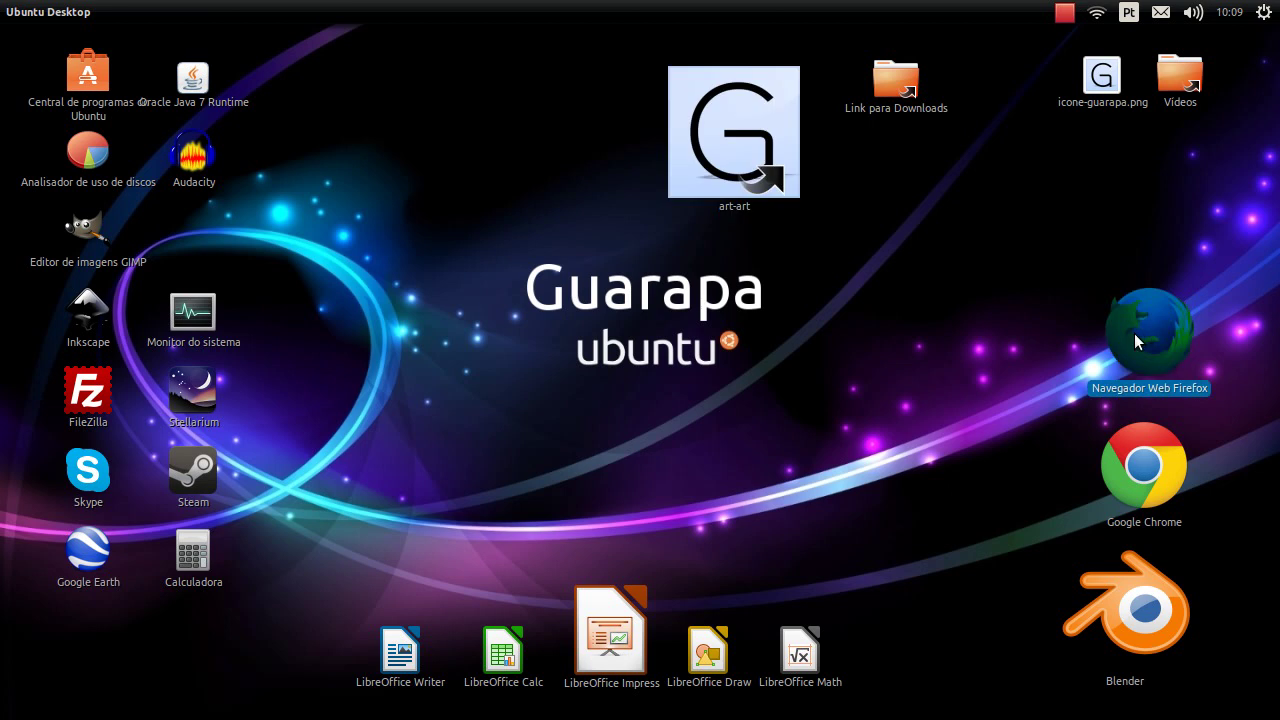
left_click(1167, 377)
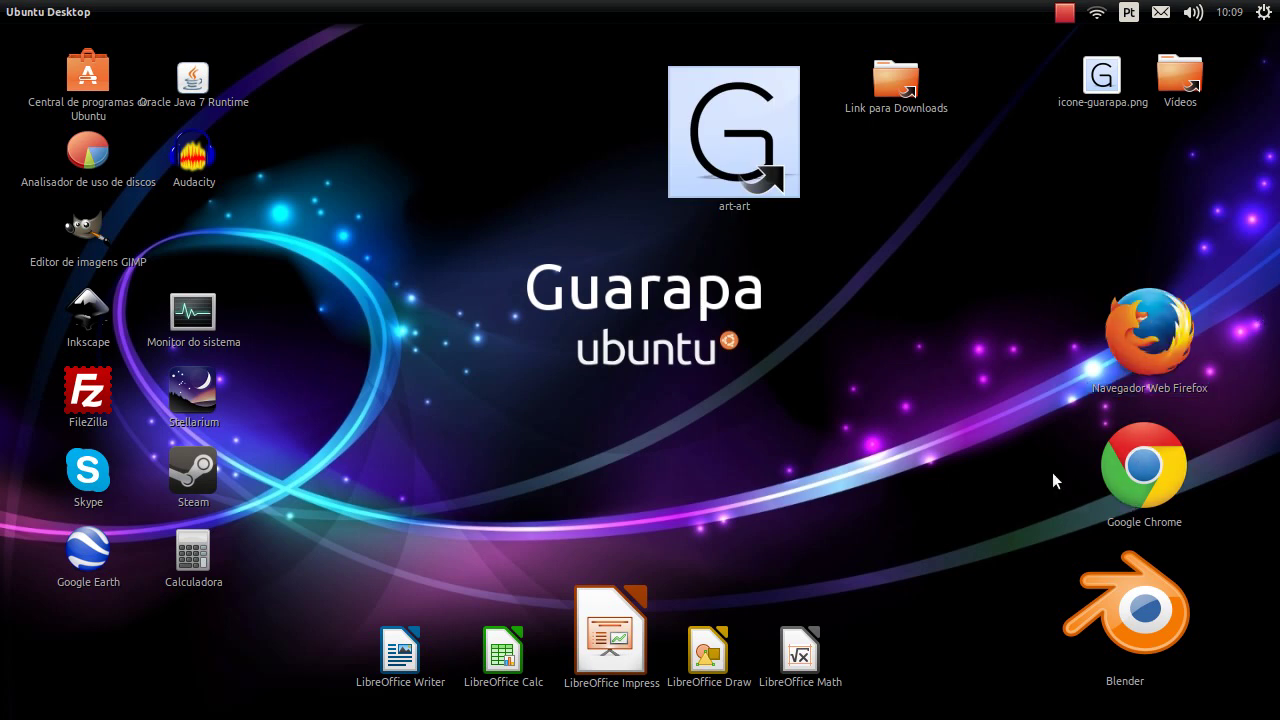
left_click(610, 640)
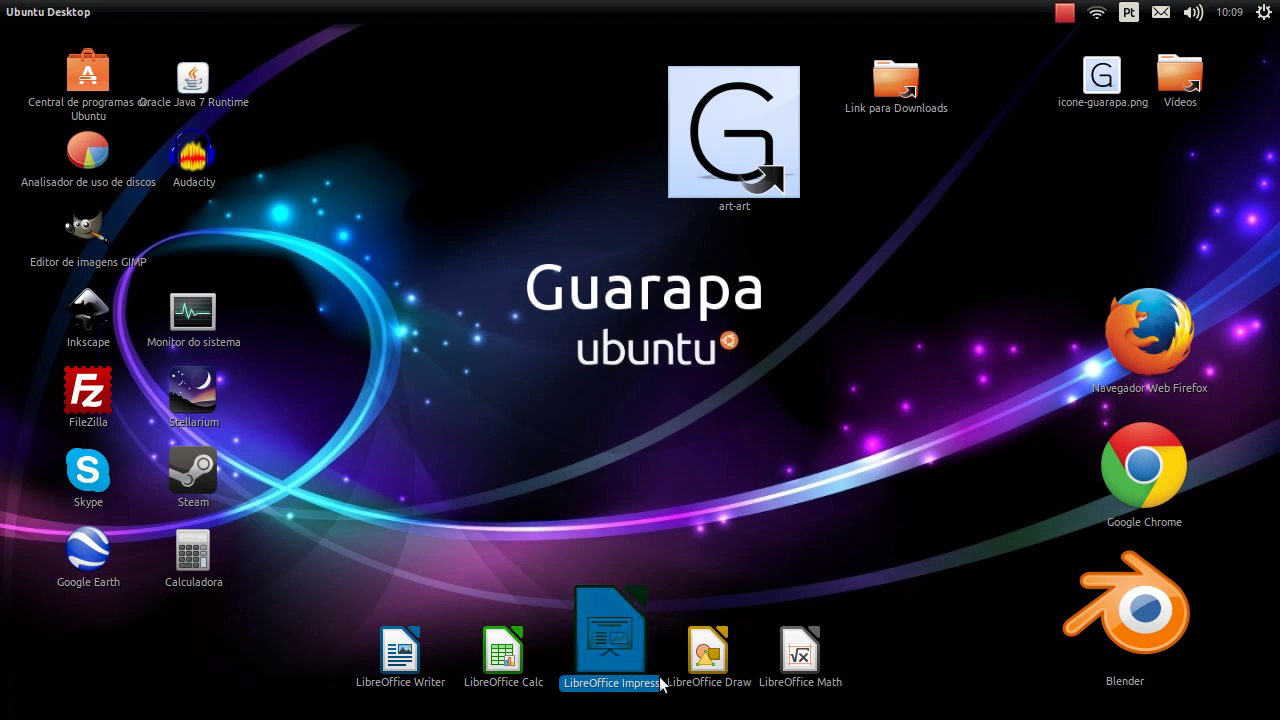
double_click(591, 638)
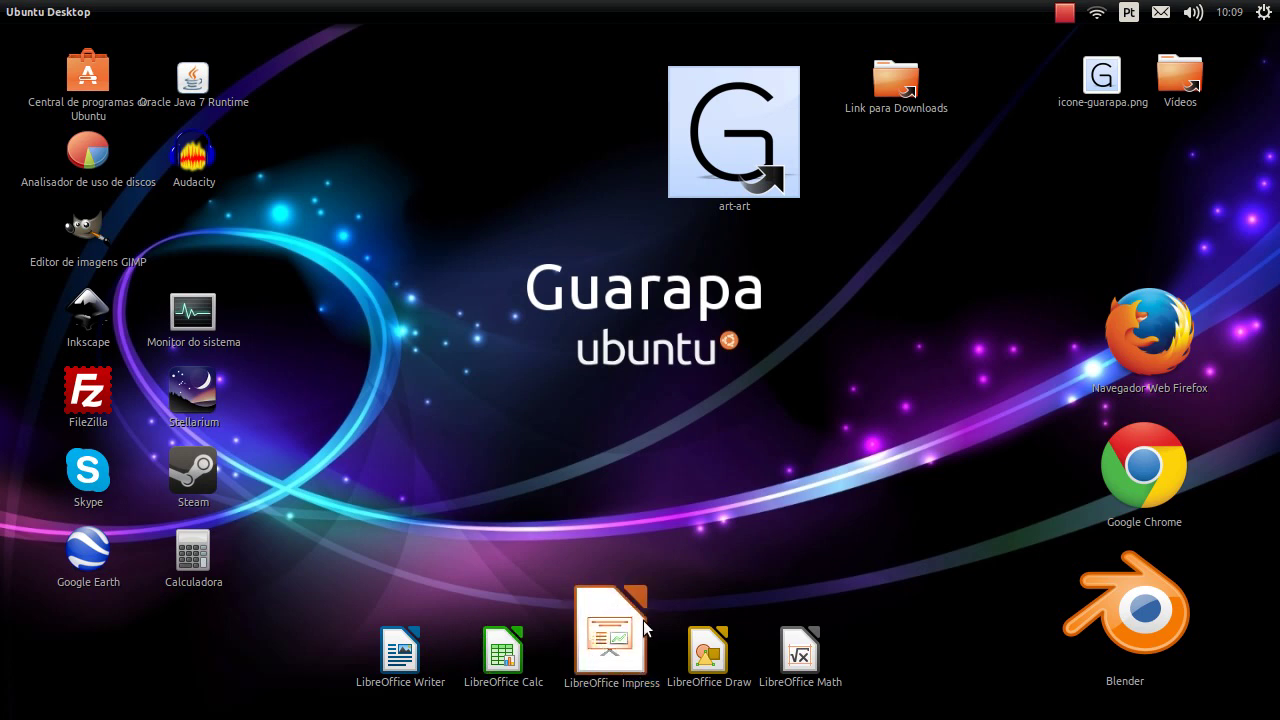
Step: Set icone-guarapa.png from the Área de Trabalho folder as the custom icon of the Navegador Web Firefox shortcut
right_click(1159, 364)
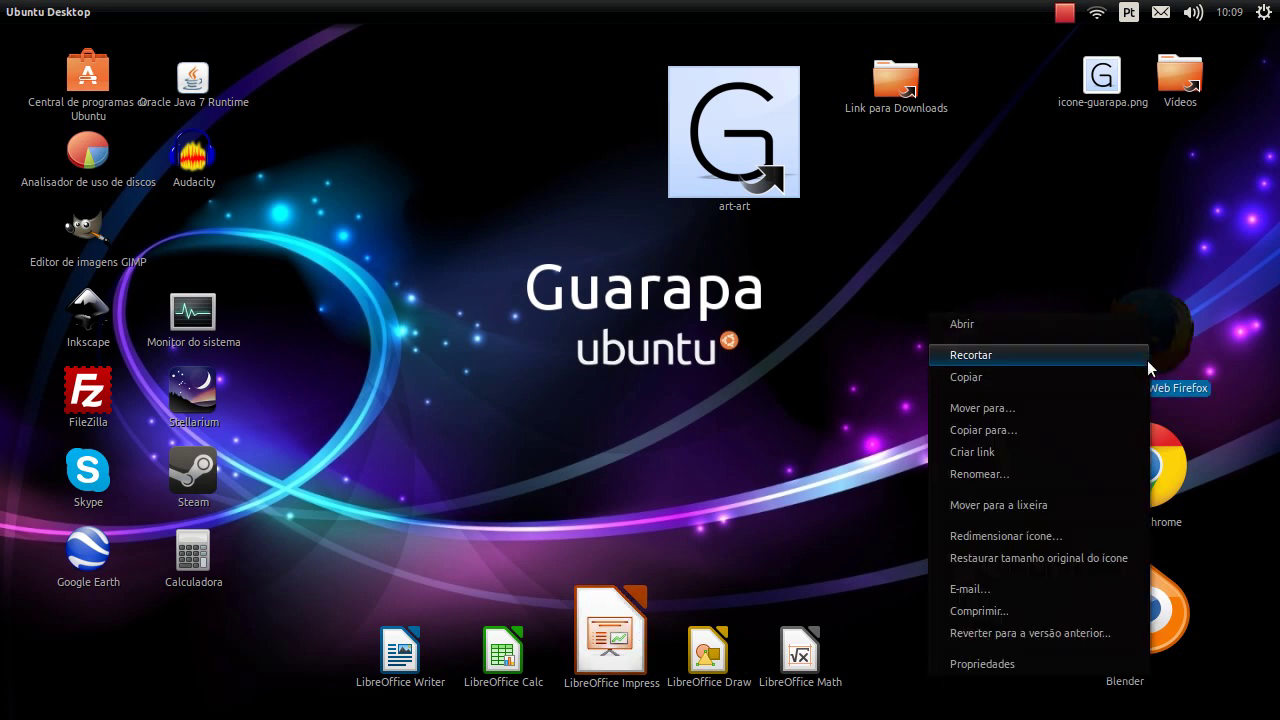
left_click(1006, 666)
left_click(427, 303)
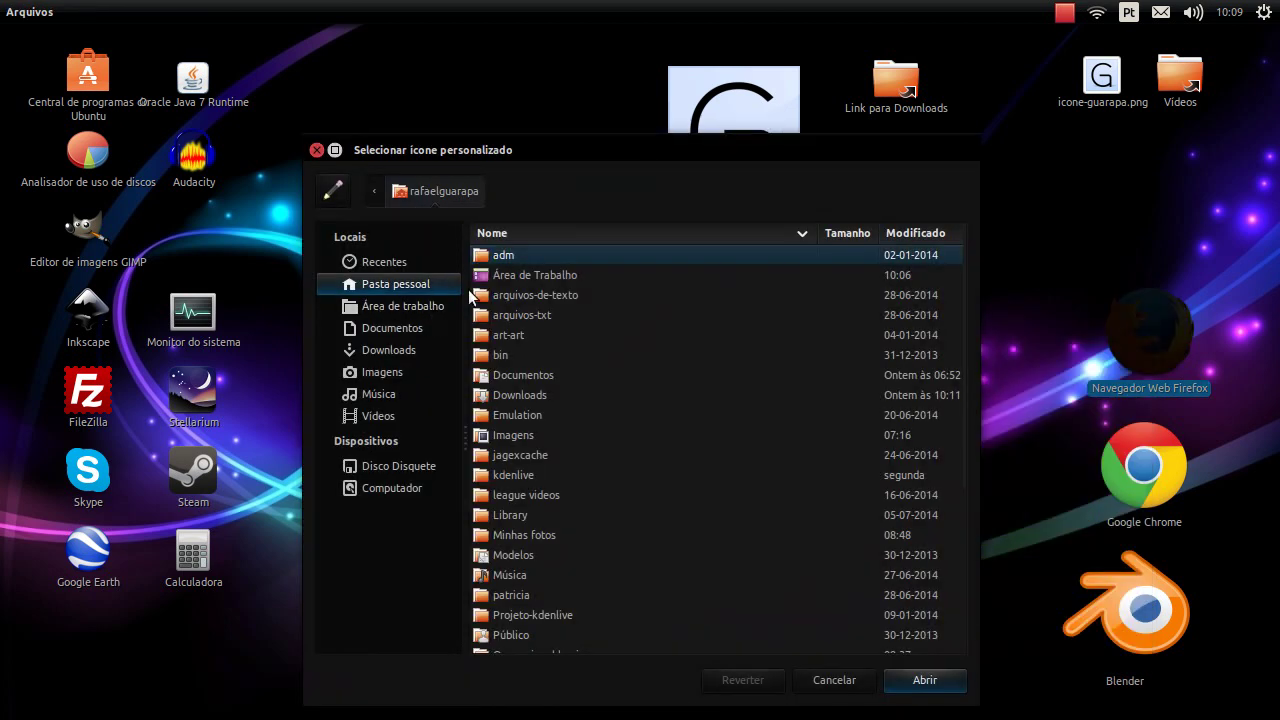
left_click(381, 306)
left_click(533, 315)
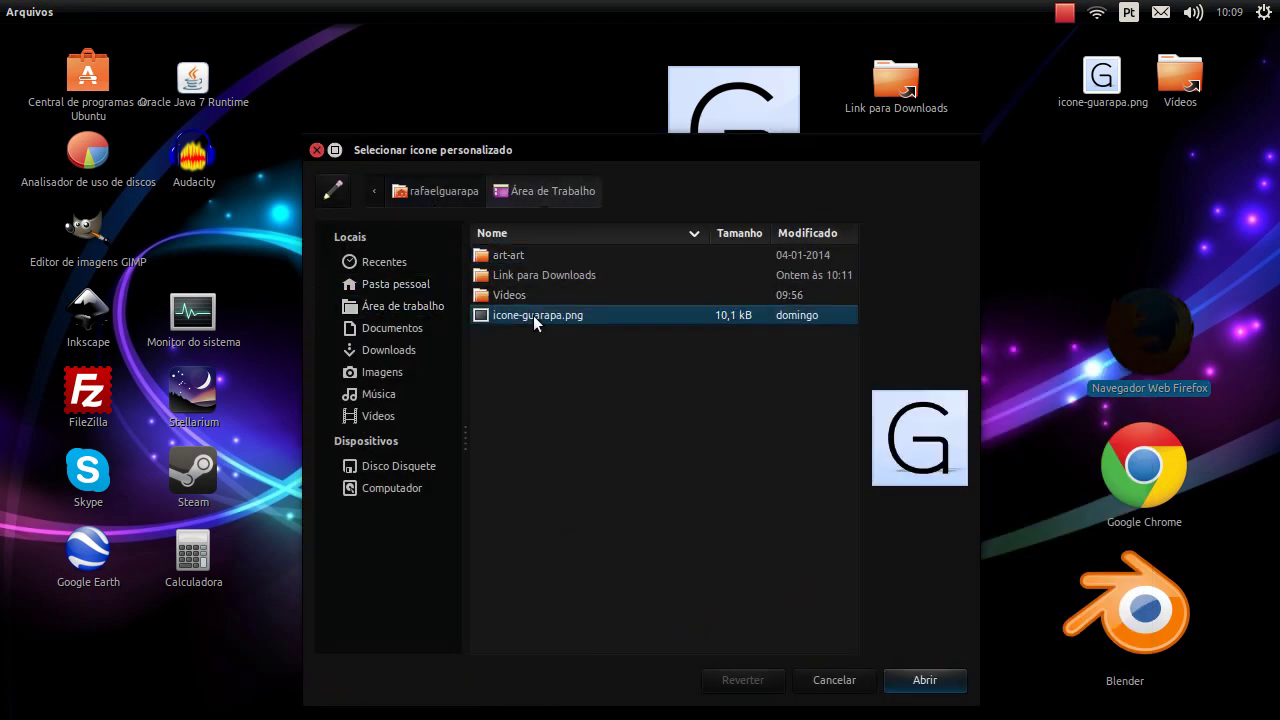
left_click(925, 684)
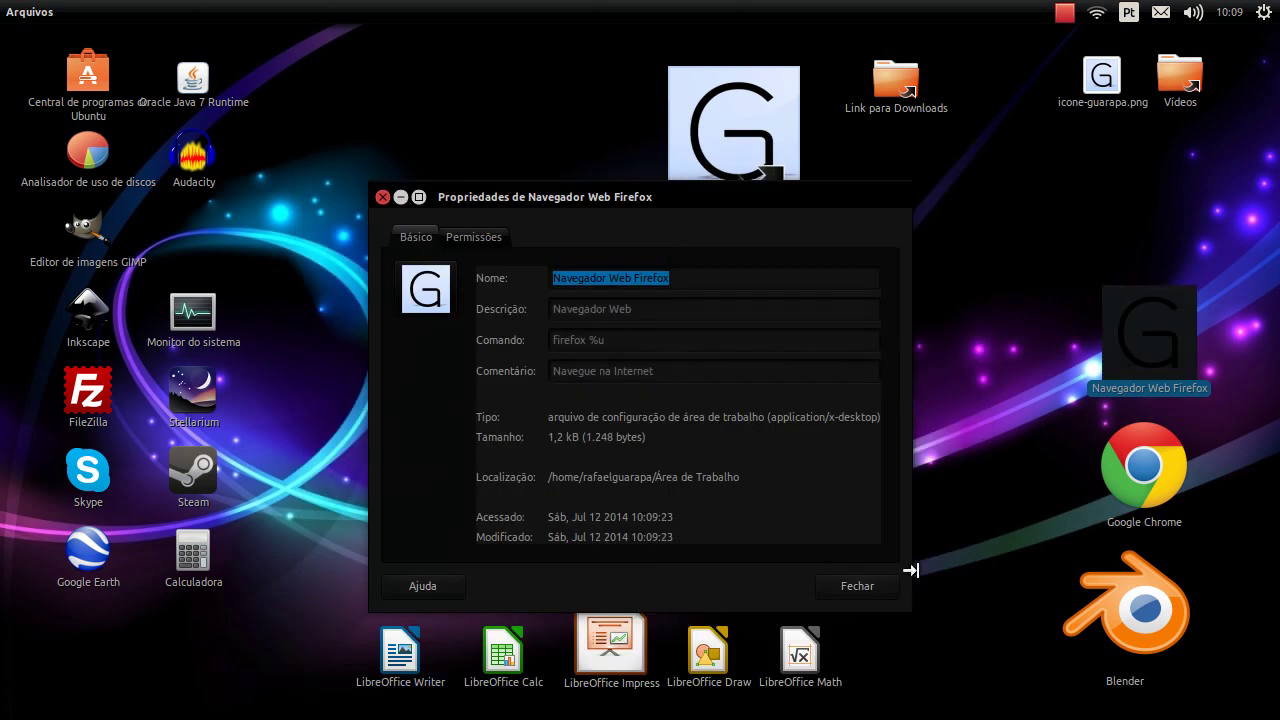
left_click(845, 590)
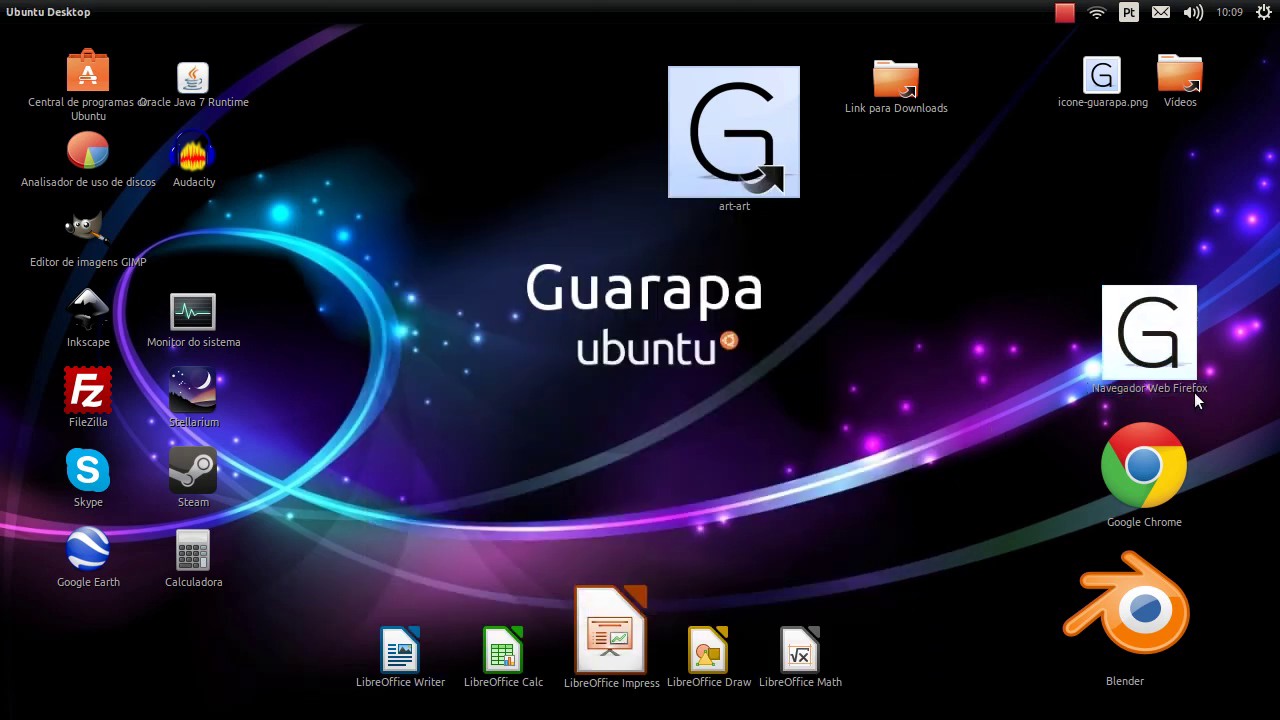
Step: Reassign icone-guarapa.png from the Área de Trabalho folder as the custom icon of the Navegador Web Firefox shortcut
left_click(1162, 356)
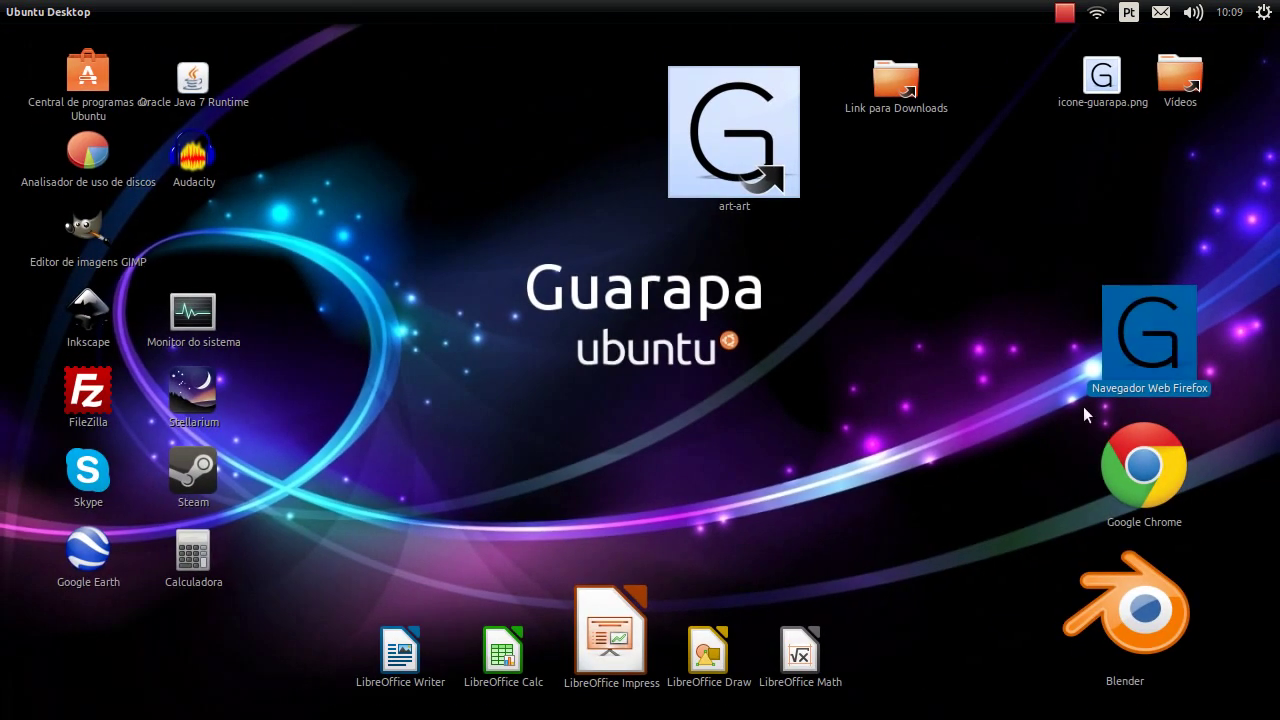
left_click(943, 430)
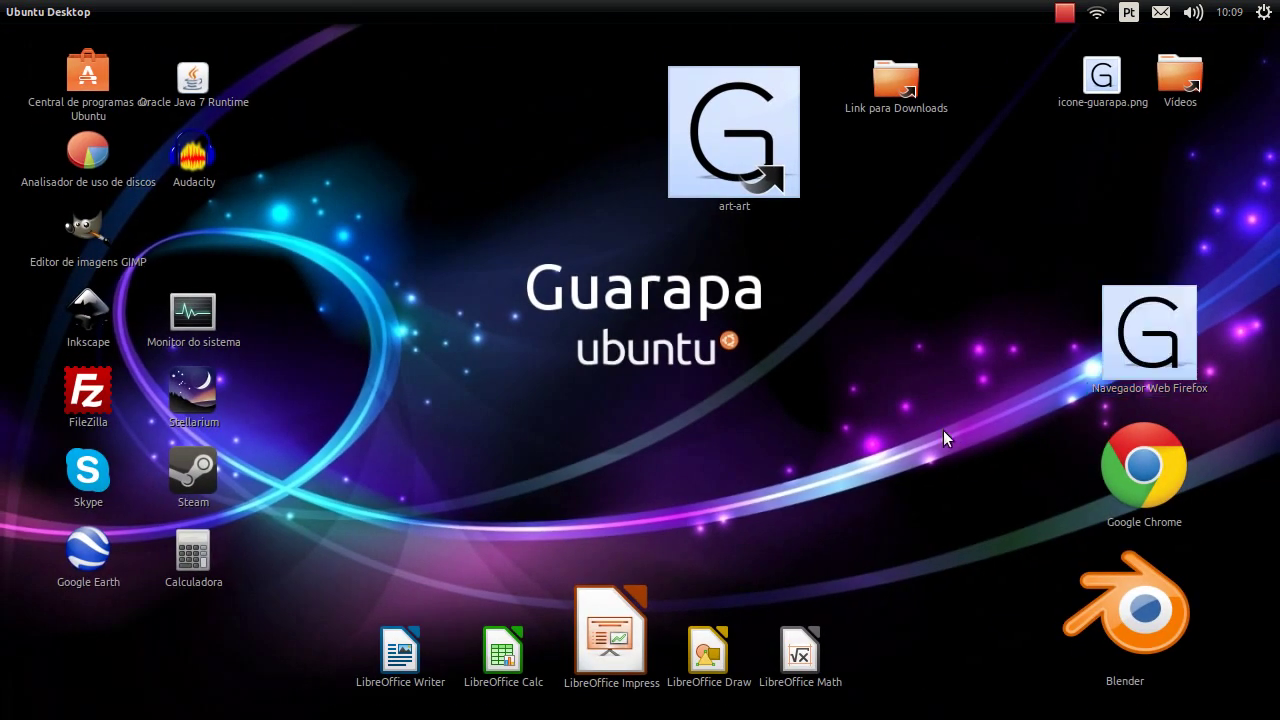
right_click(1128, 373)
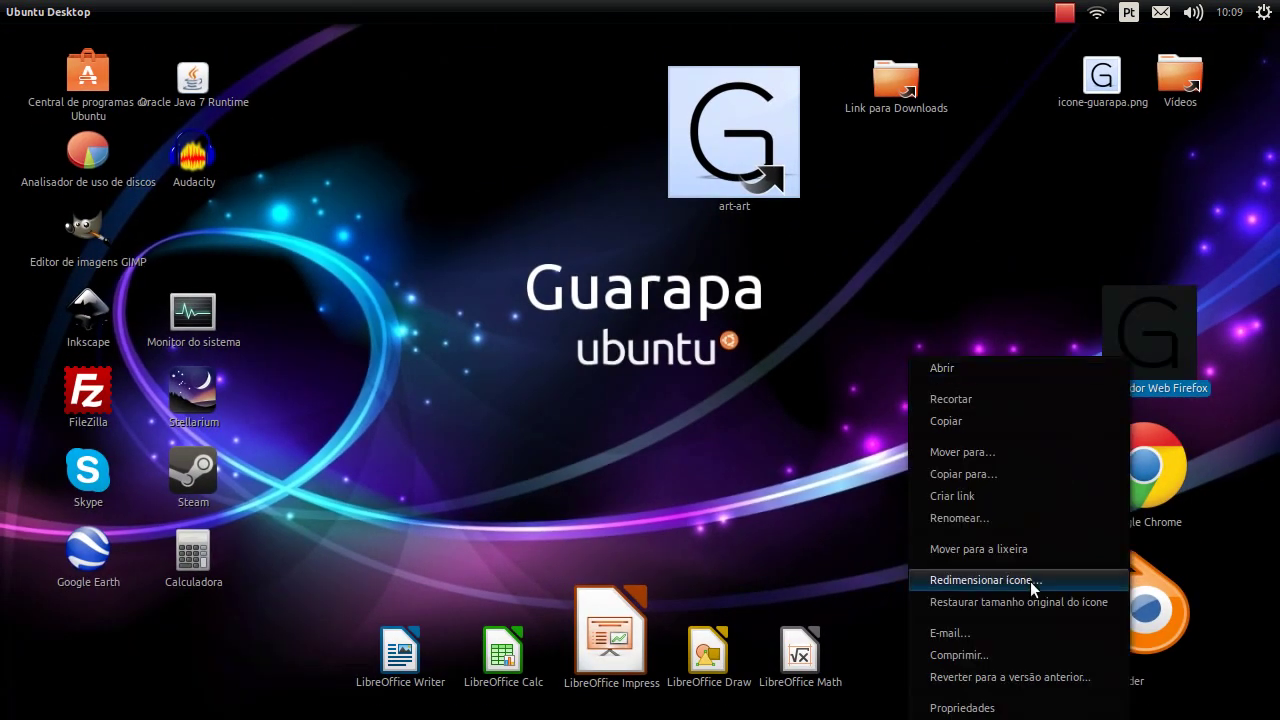
left_click(1023, 705)
left_click(440, 300)
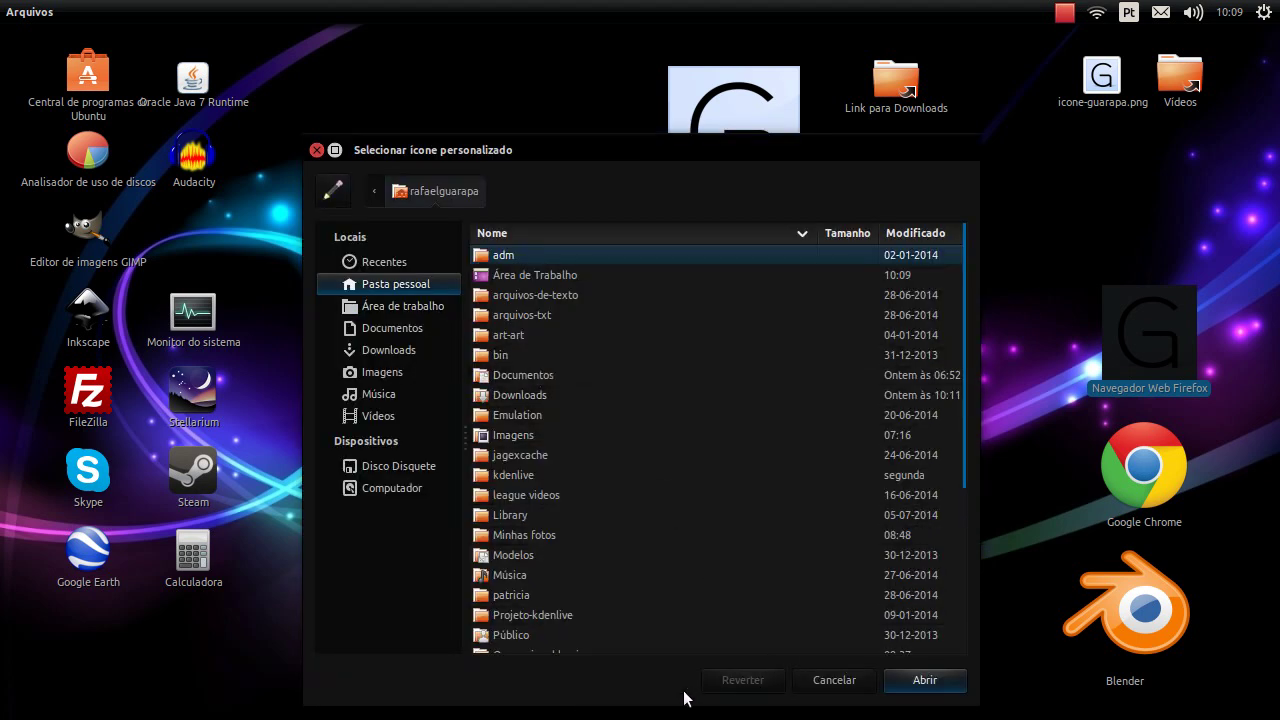
scroll(697, 630, "down", 5)
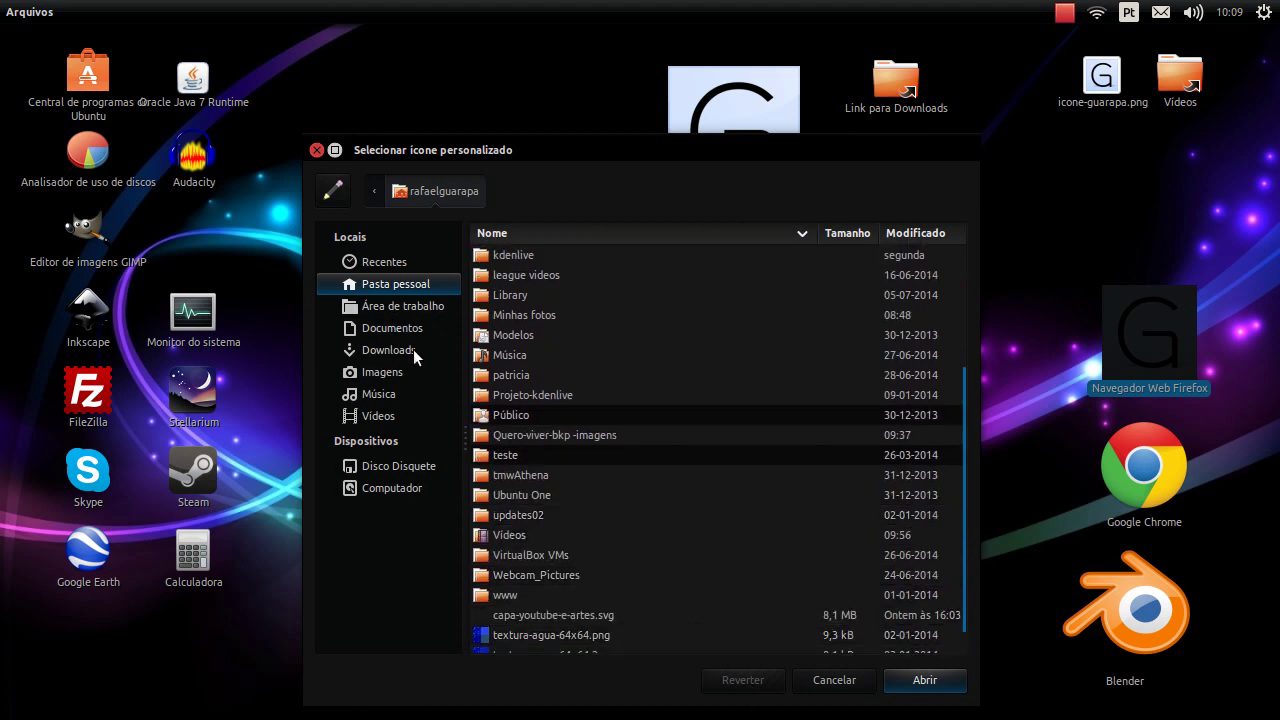
left_click(404, 304)
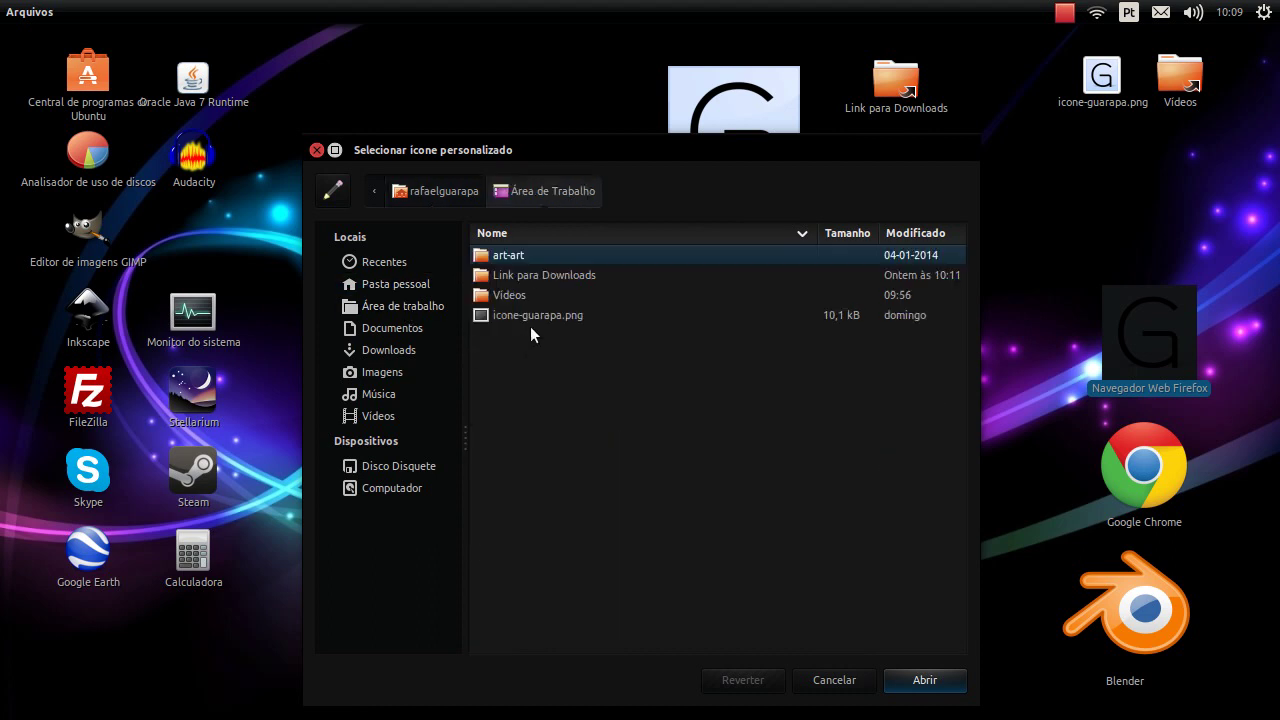
left_click(532, 318)
left_click(925, 680)
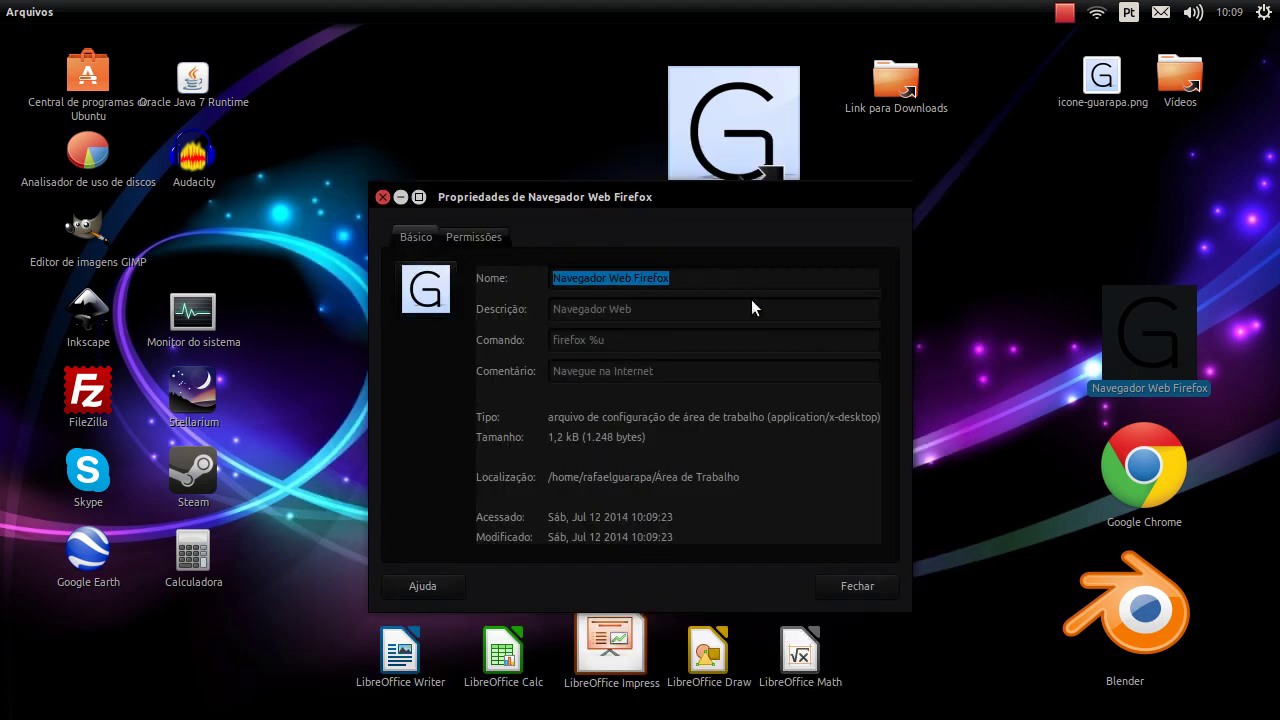
left_click(860, 592)
left_click_drag(1182, 266, 1050, 412)
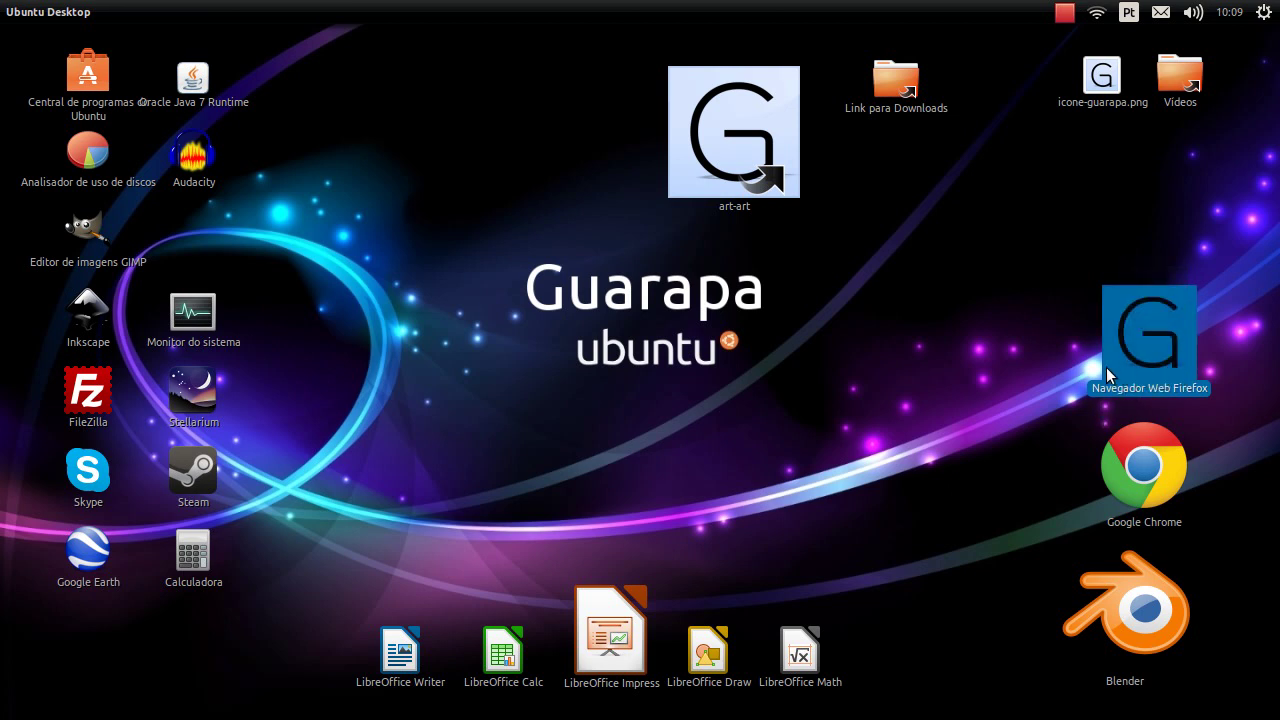
left_click(1056, 356)
Step: Open the /usr/share/applications folder in the file manager
left_click(33, 115)
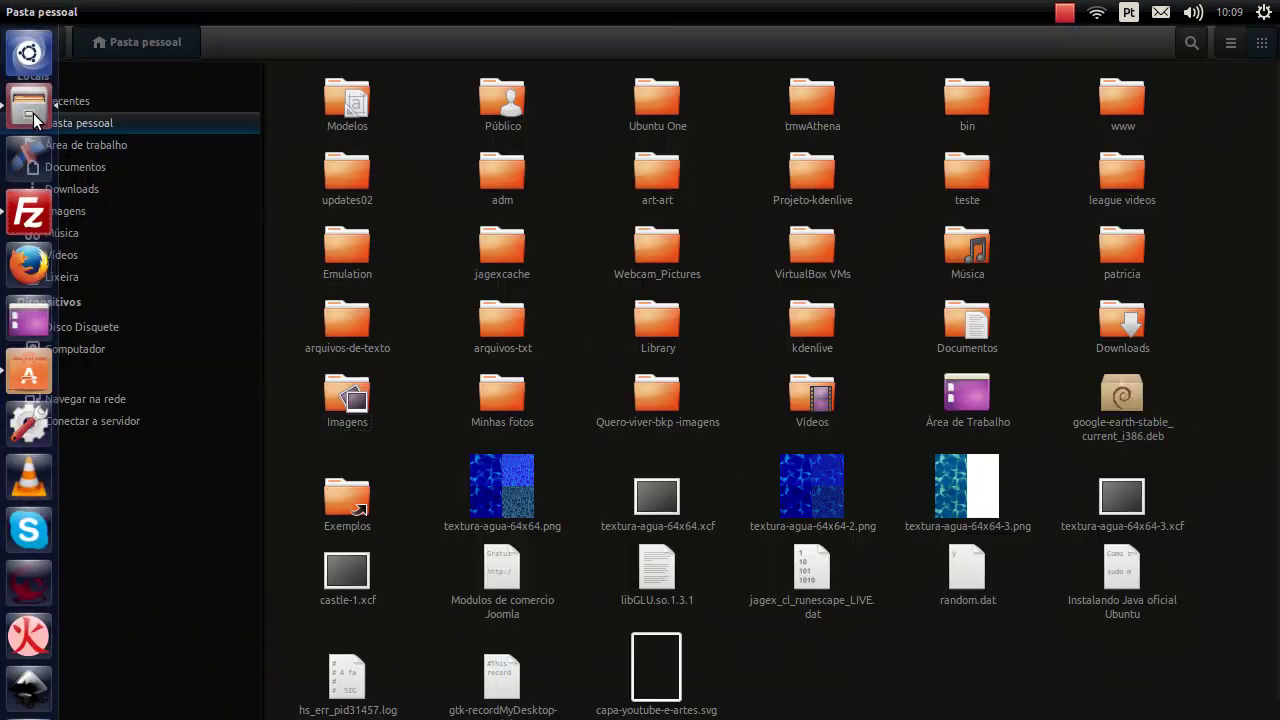
left_click(81, 352)
double_click(972, 122)
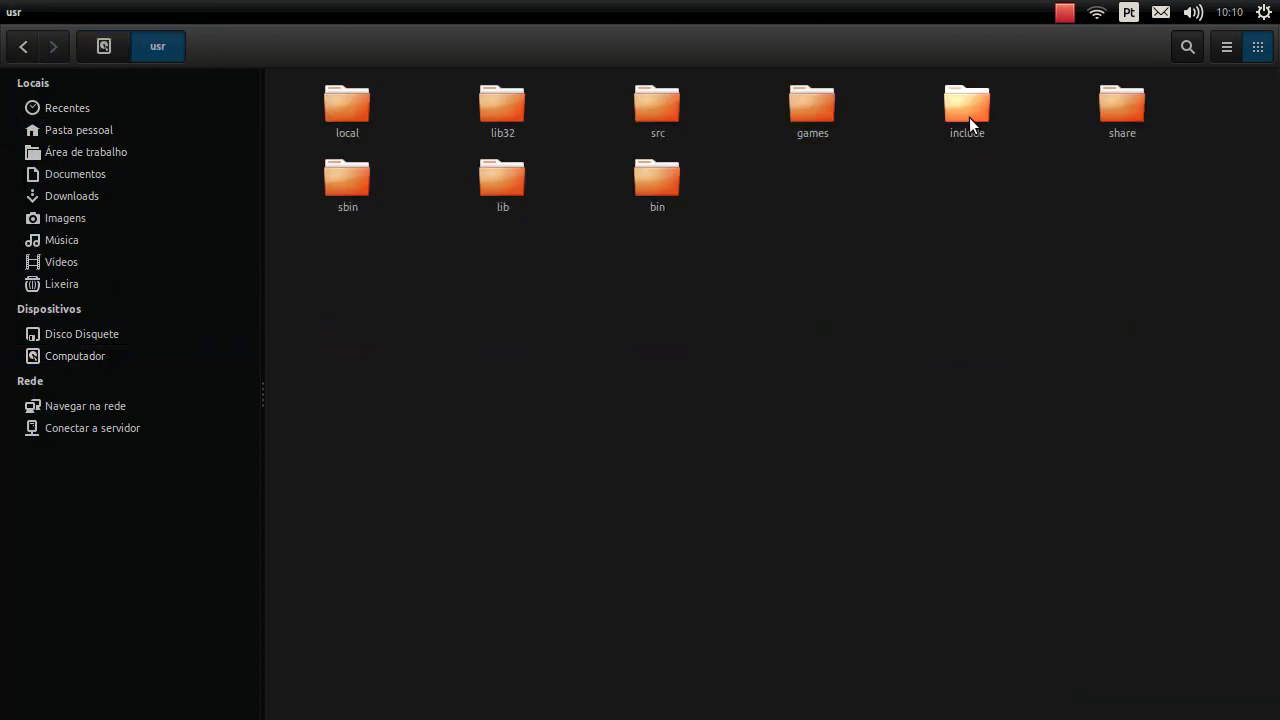
double_click(1120, 102)
left_click_drag(1268, 110, 1268, 680)
double_click(632, 686)
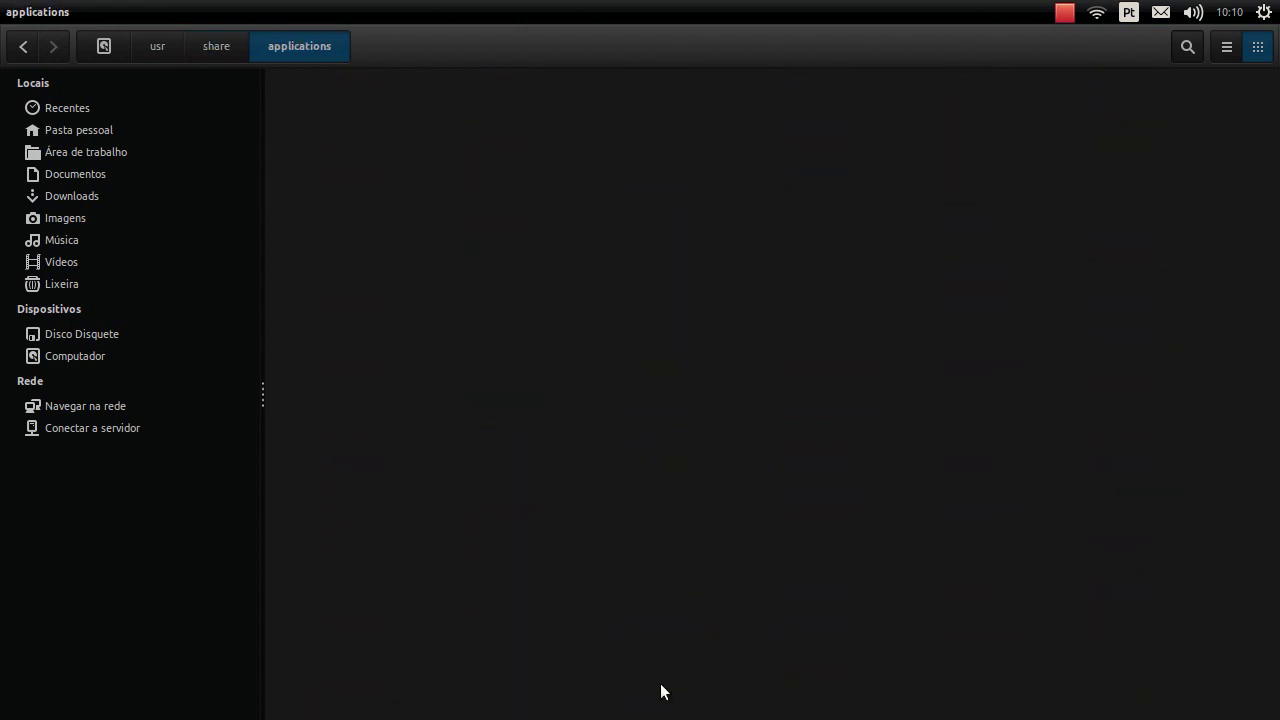
Step: Find the original Navegador Web Firefox launcher in the applications folder, select it and return to the desktop
double_click(967, 272)
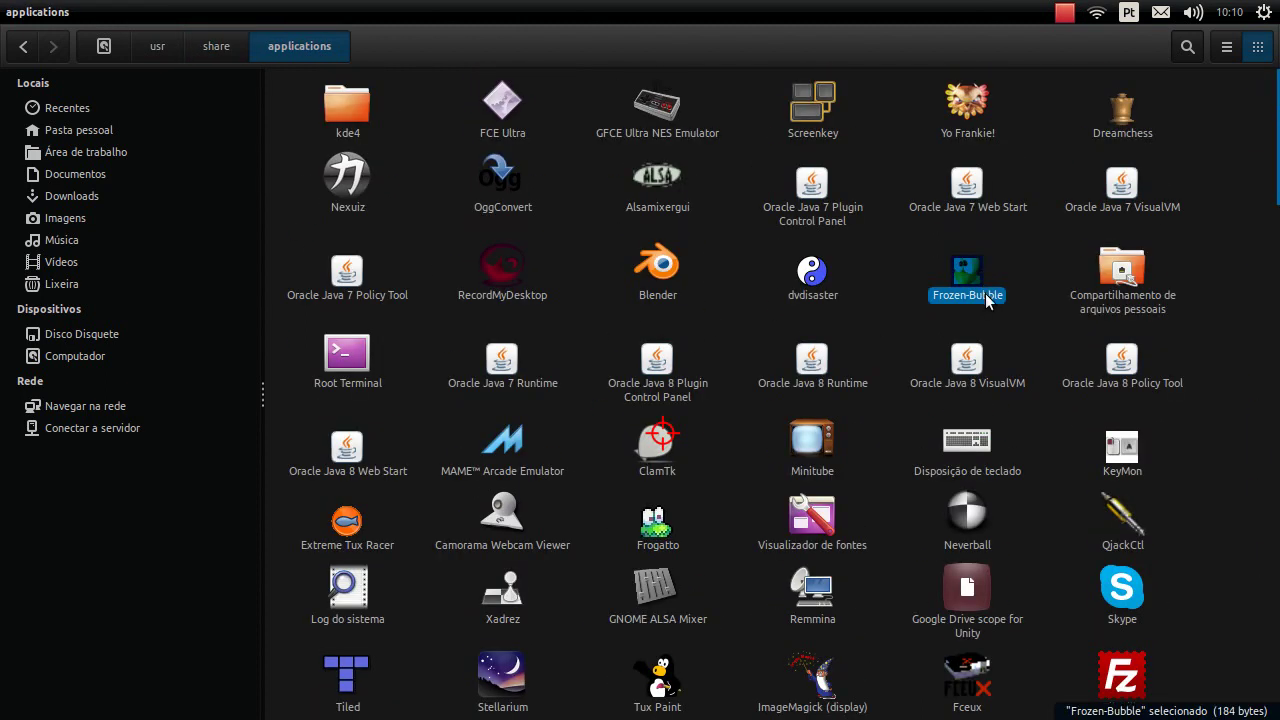
type("firef")
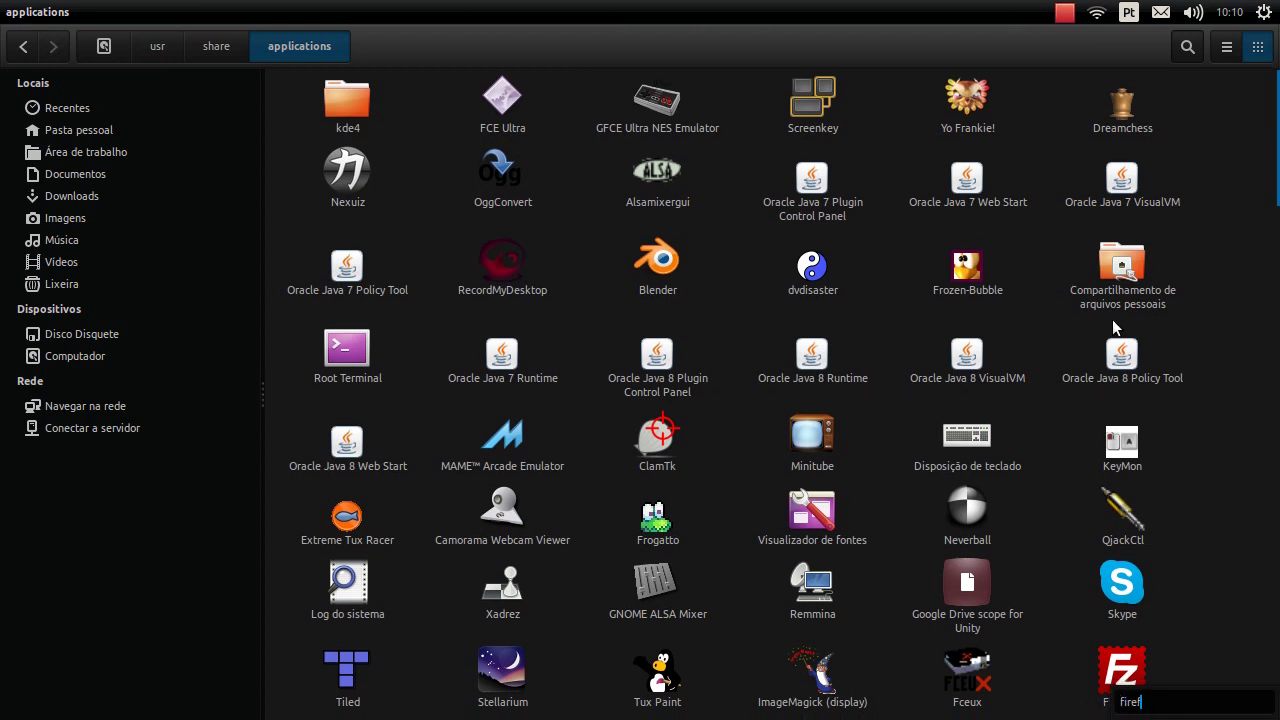
left_click_drag(1268, 185, 1268, 513)
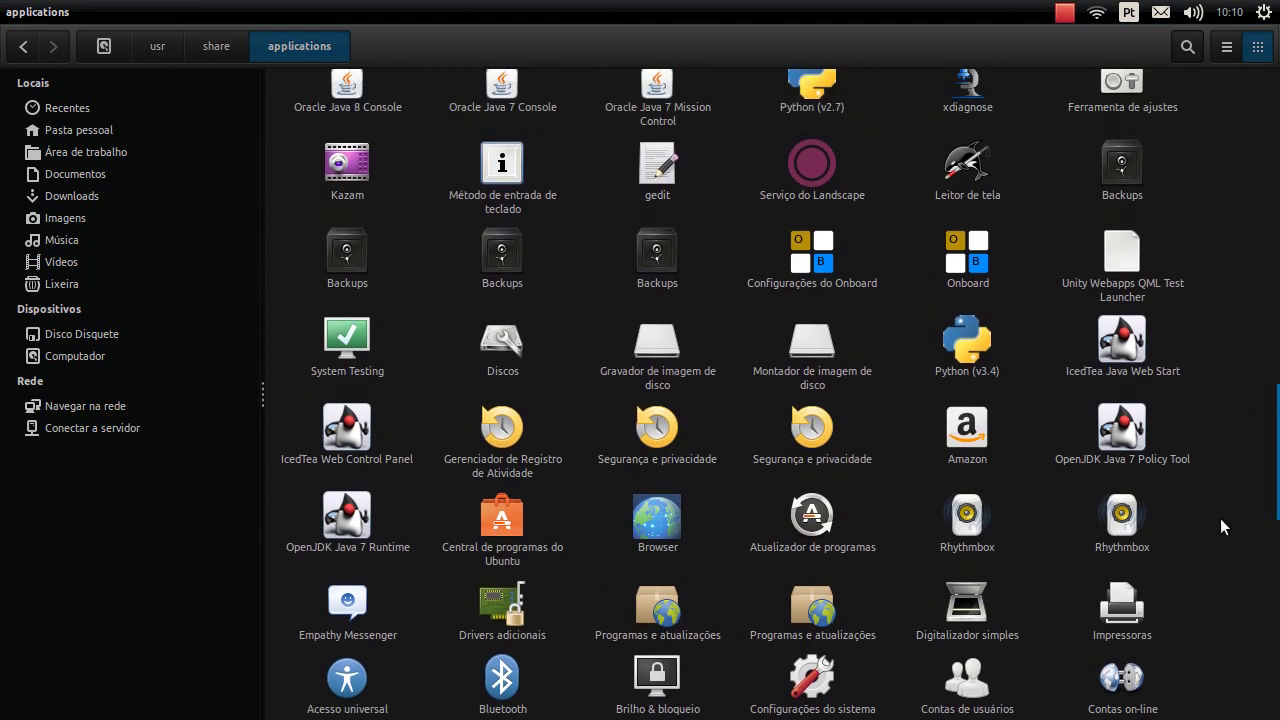
type("mozi")
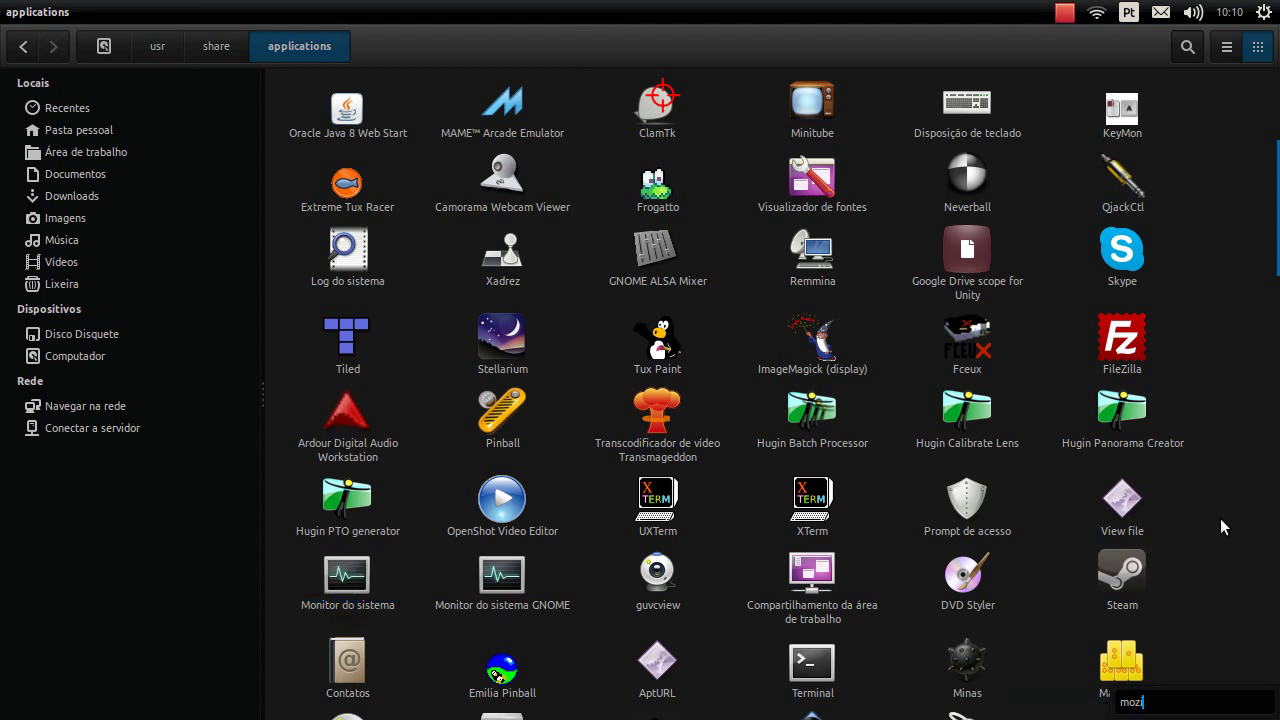
key("Escape")
left_click_drag(1277, 265, 1277, 615)
scroll(1276, 622, "down", 3)
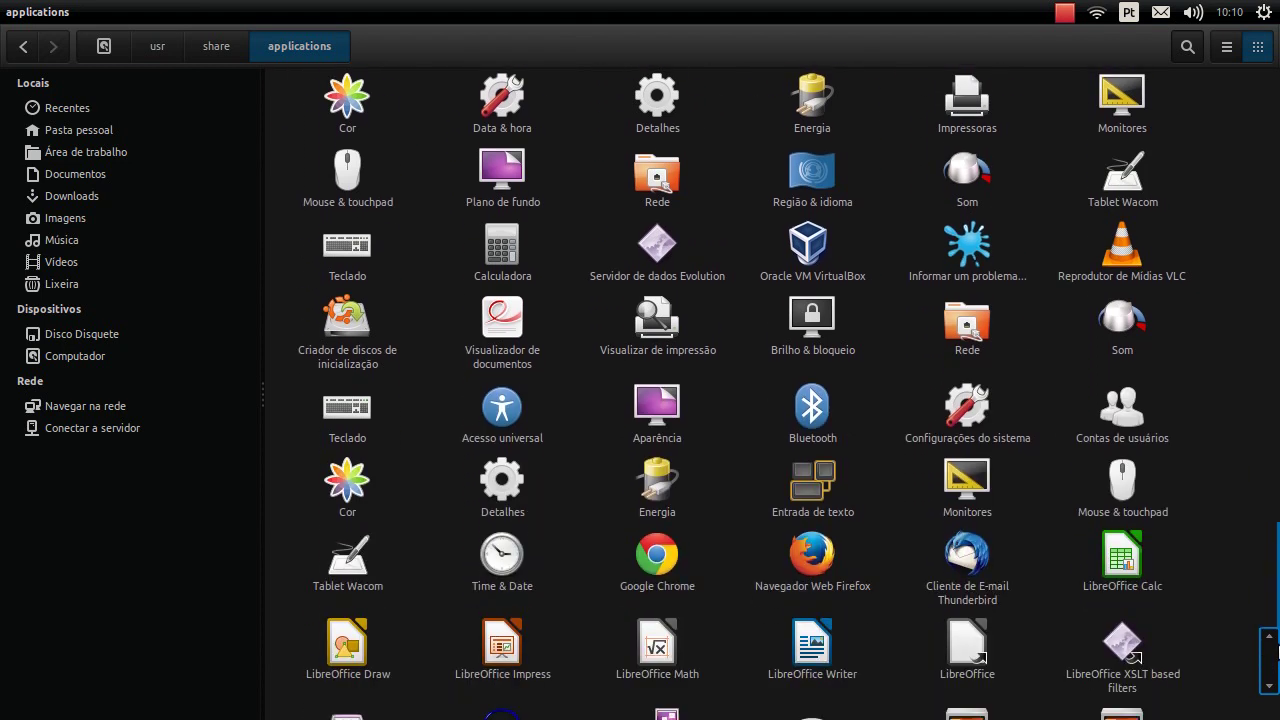
left_click(822, 562)
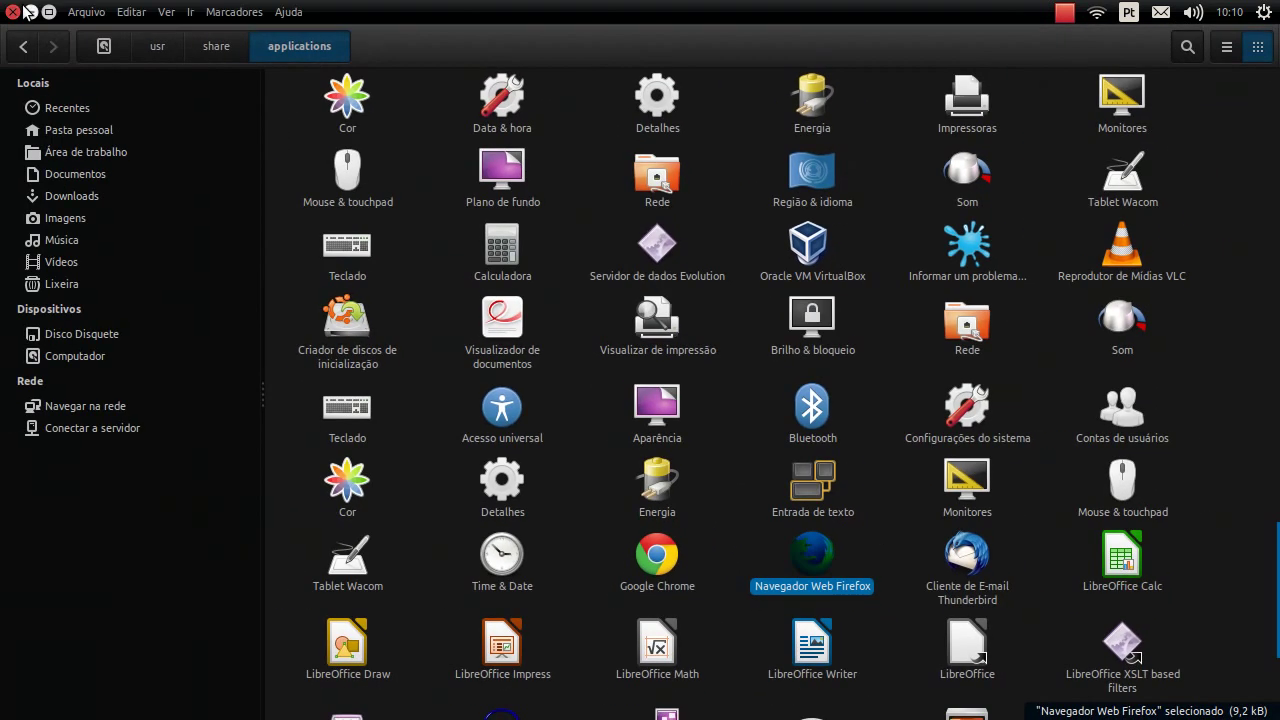
left_click(29, 12)
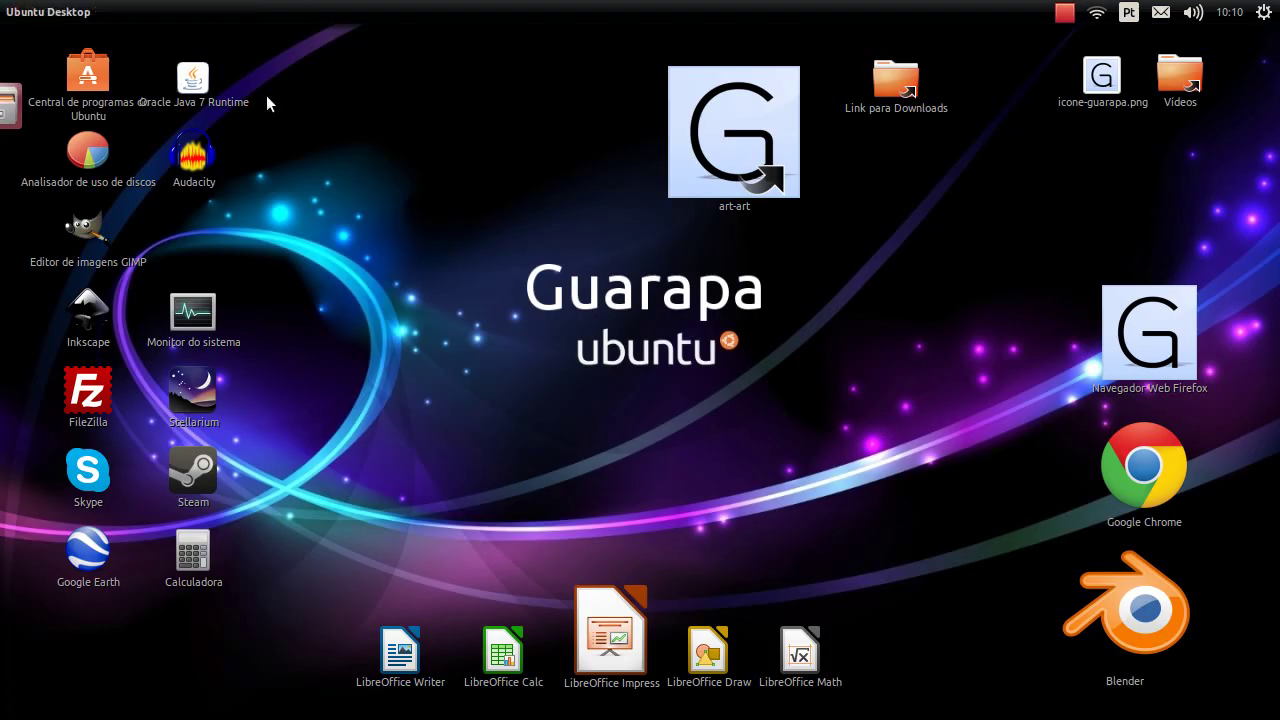
Step: Delete the Navegador Web Firefox and Google Chrome shortcuts from the desktop
left_click(1169, 344)
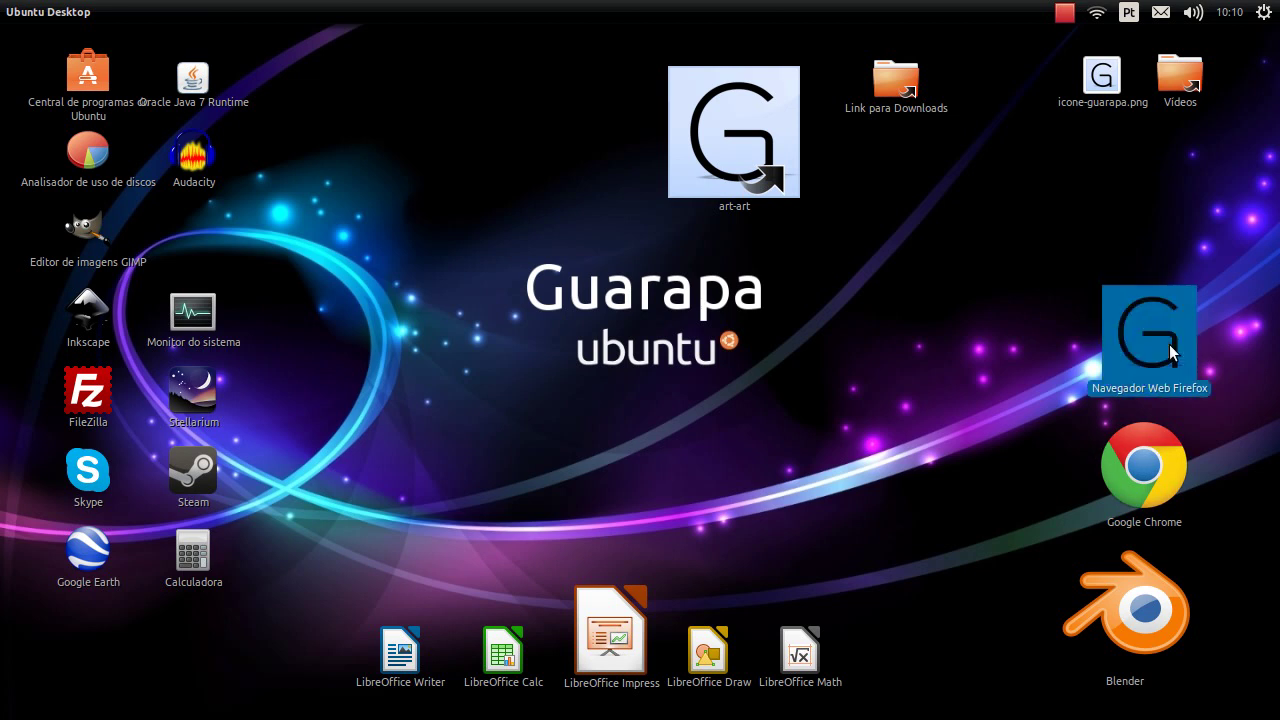
left_click(1044, 352)
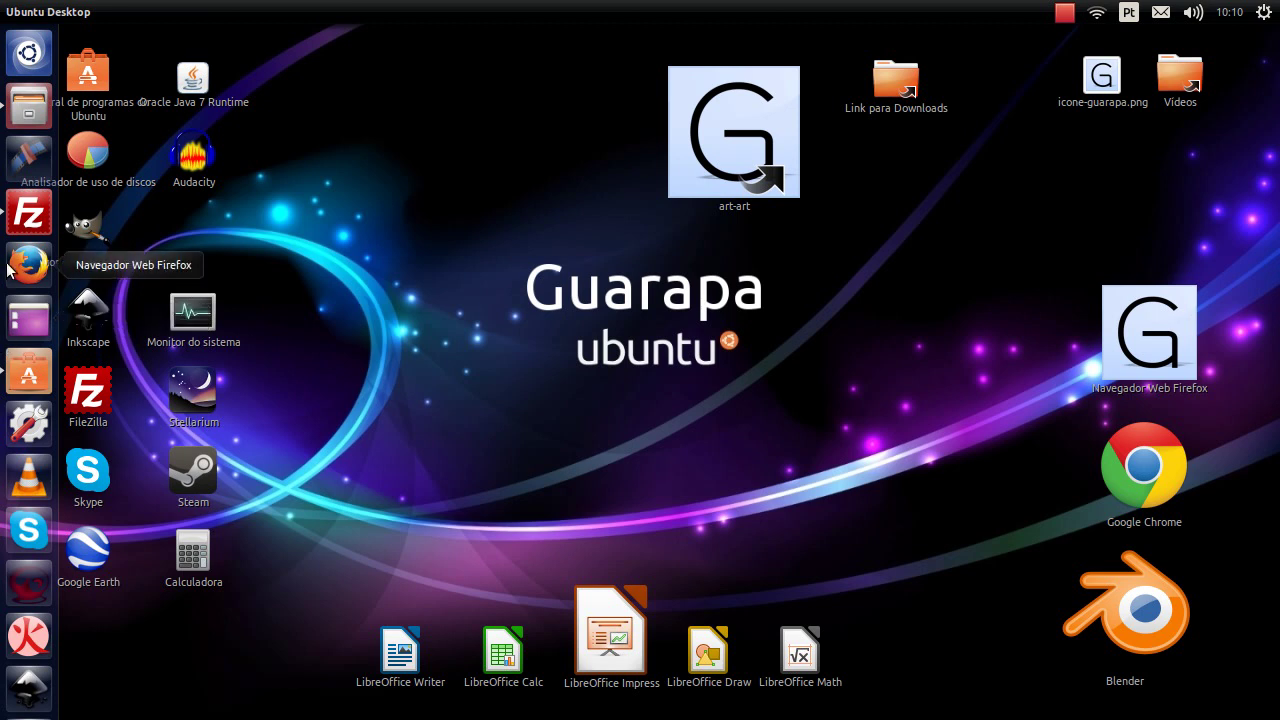
left_click(1167, 329)
left_click(1259, 365)
left_click(1182, 343)
key("Delete")
left_click(1113, 493)
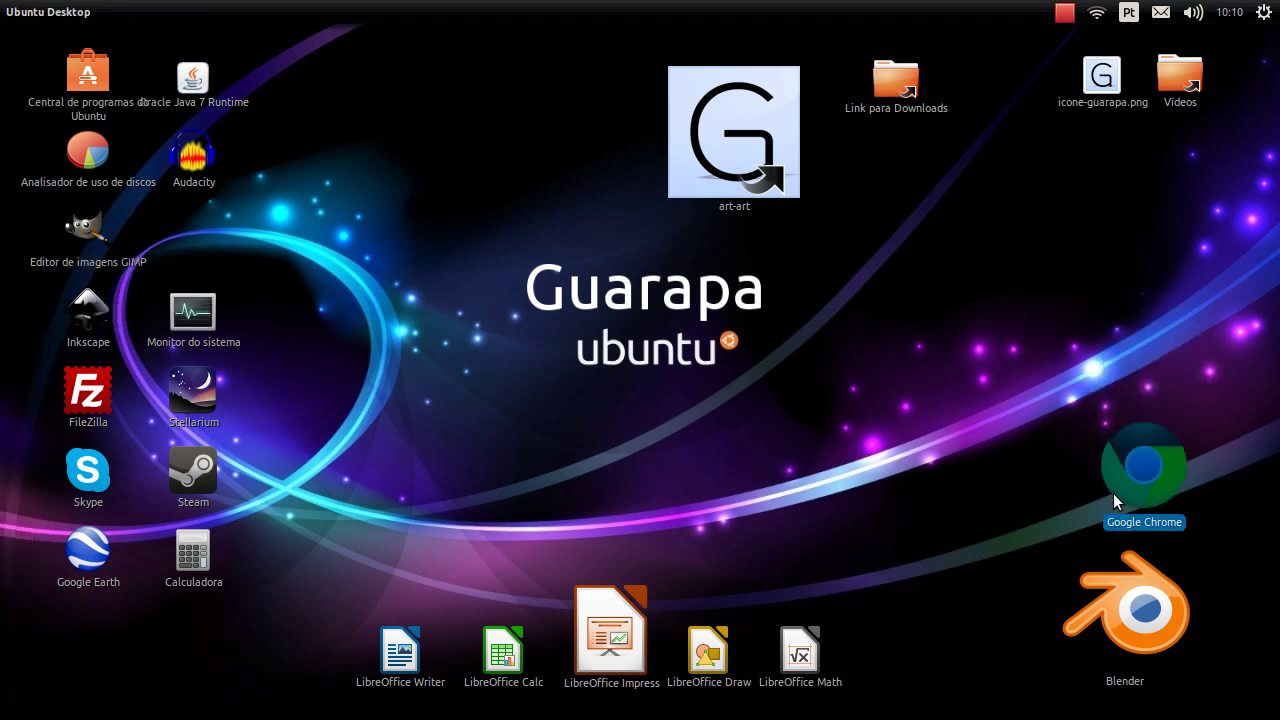
key("Delete")
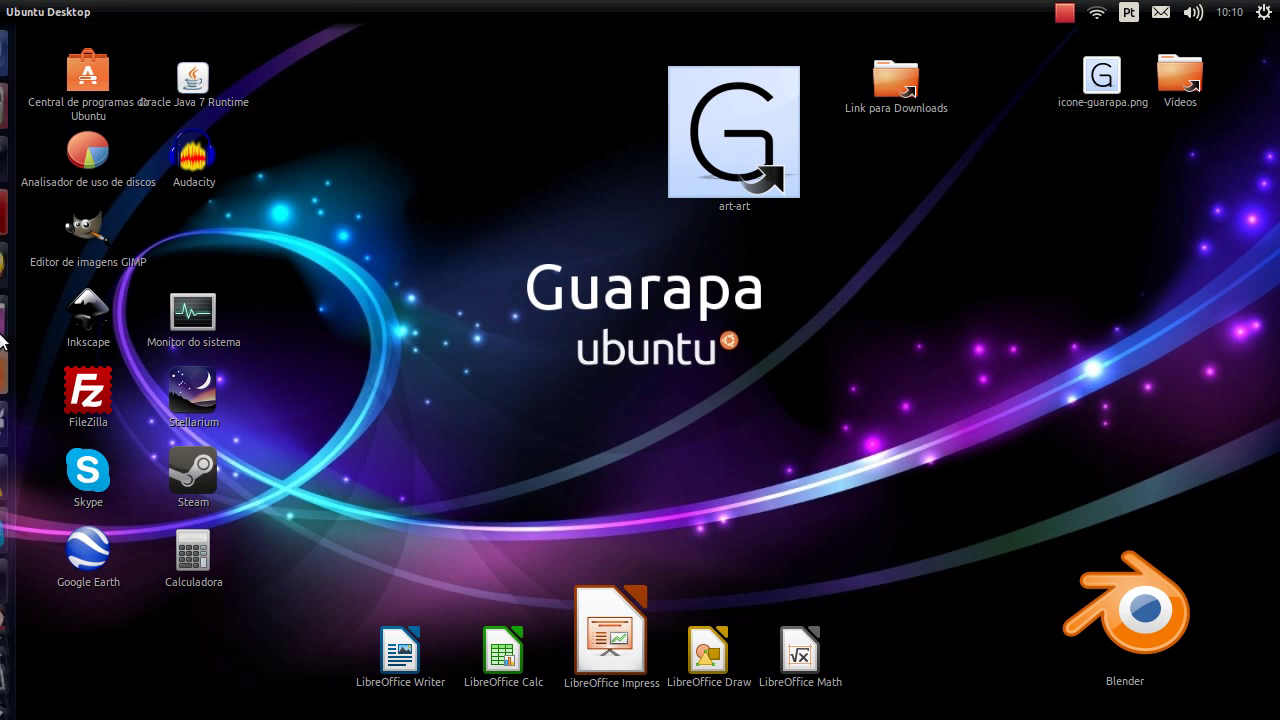
Step: Copy the Google Chrome and Navegador Web Firefox launchers from the applications folder to the desktop and stack them above Blender, Firefox uppermost
left_click(29, 107)
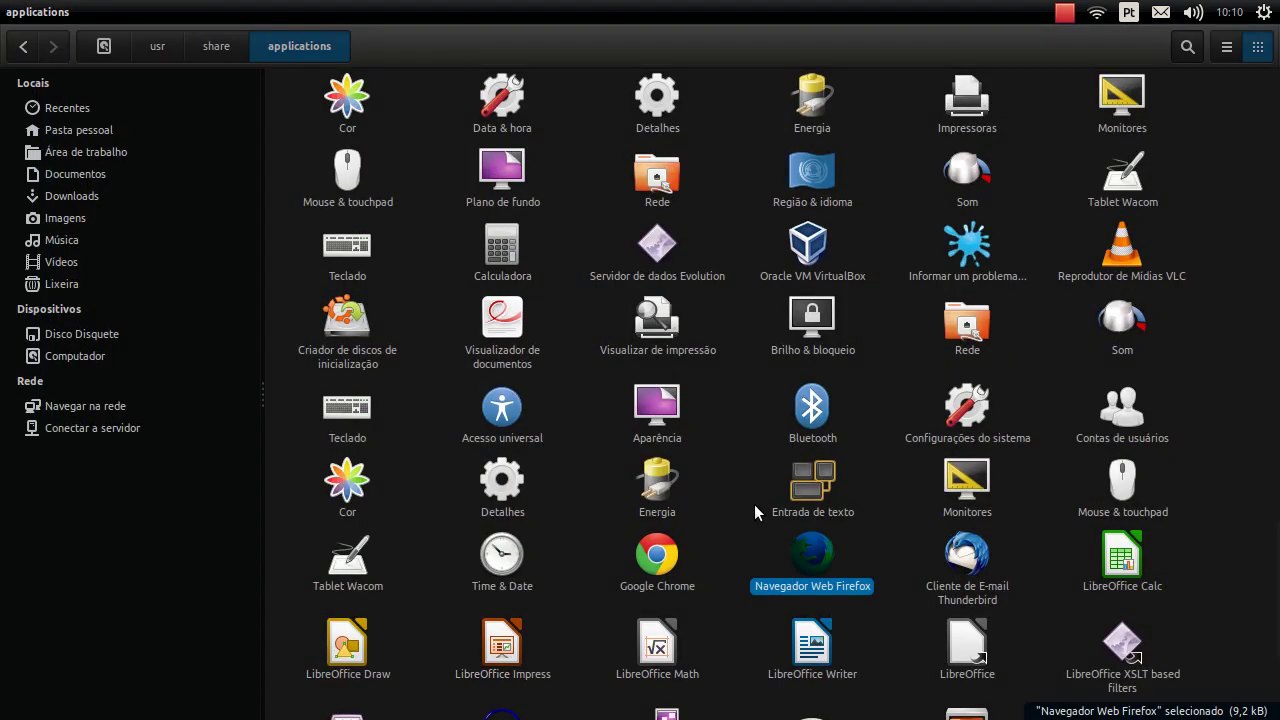
left_click(744, 554)
left_click(665, 555)
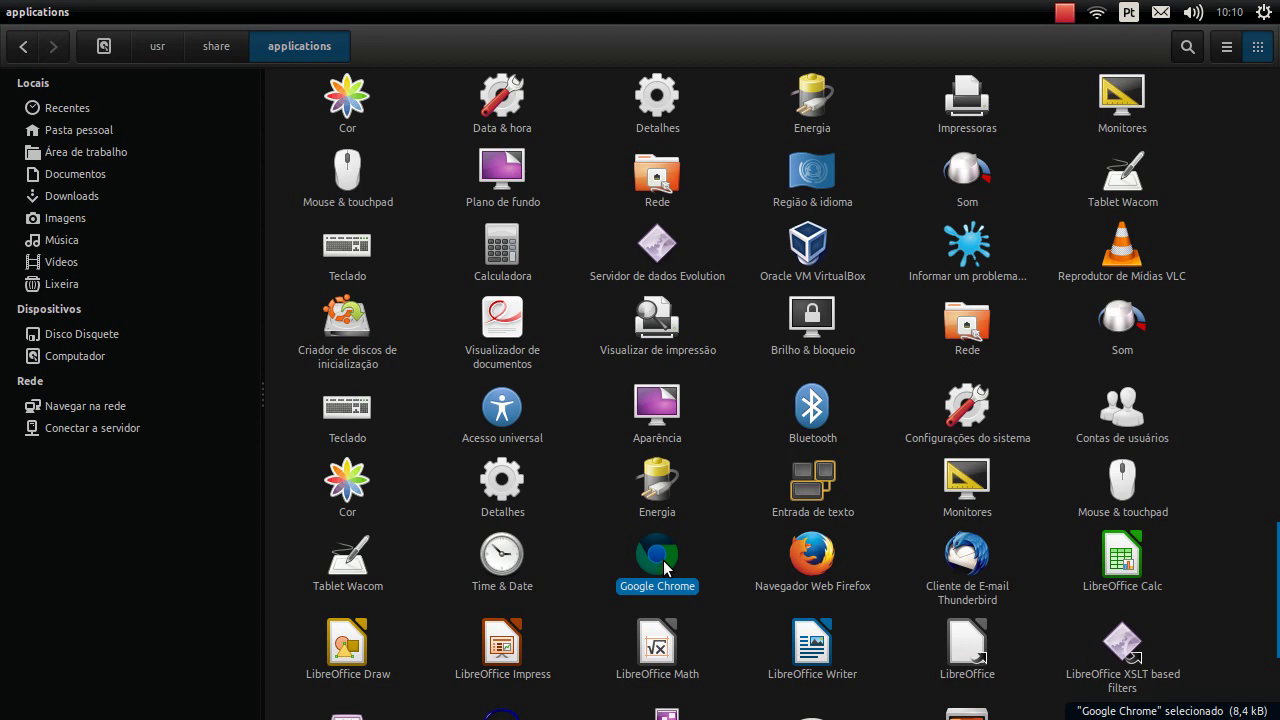
left_click(814, 570)
left_click(657, 555, "ctrl")
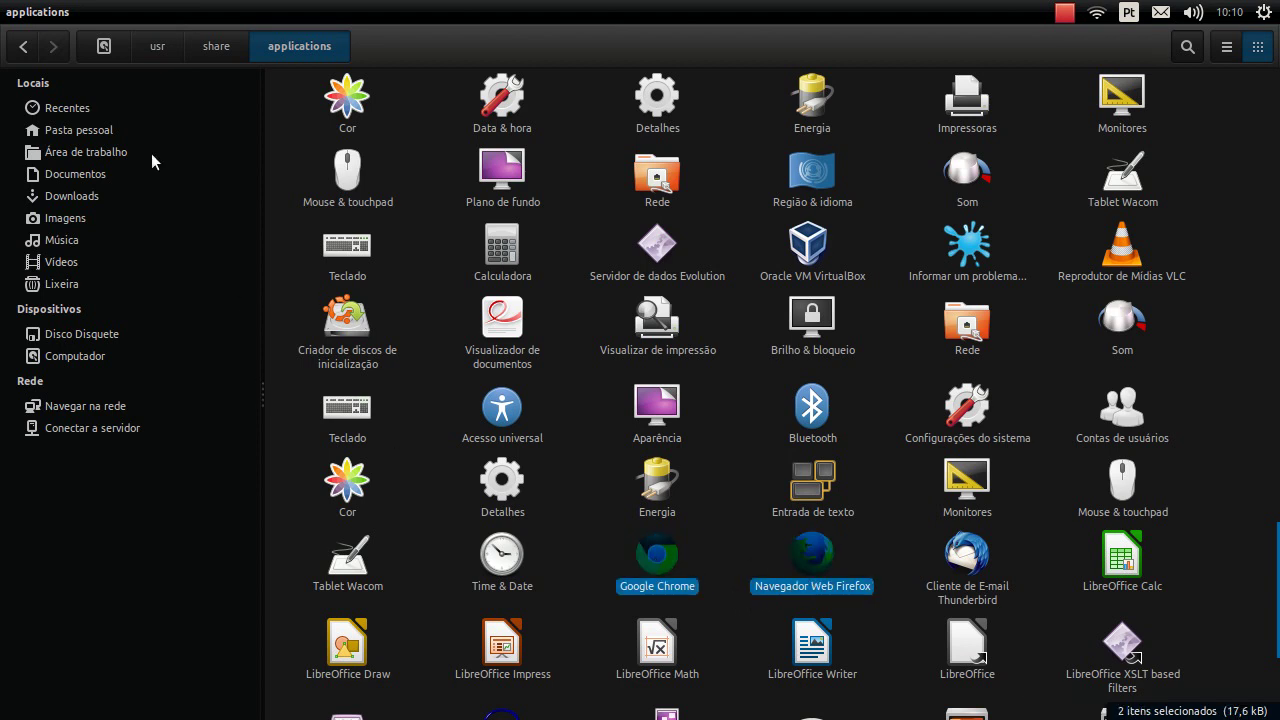
left_click(32, 11)
key("ctrl+v")
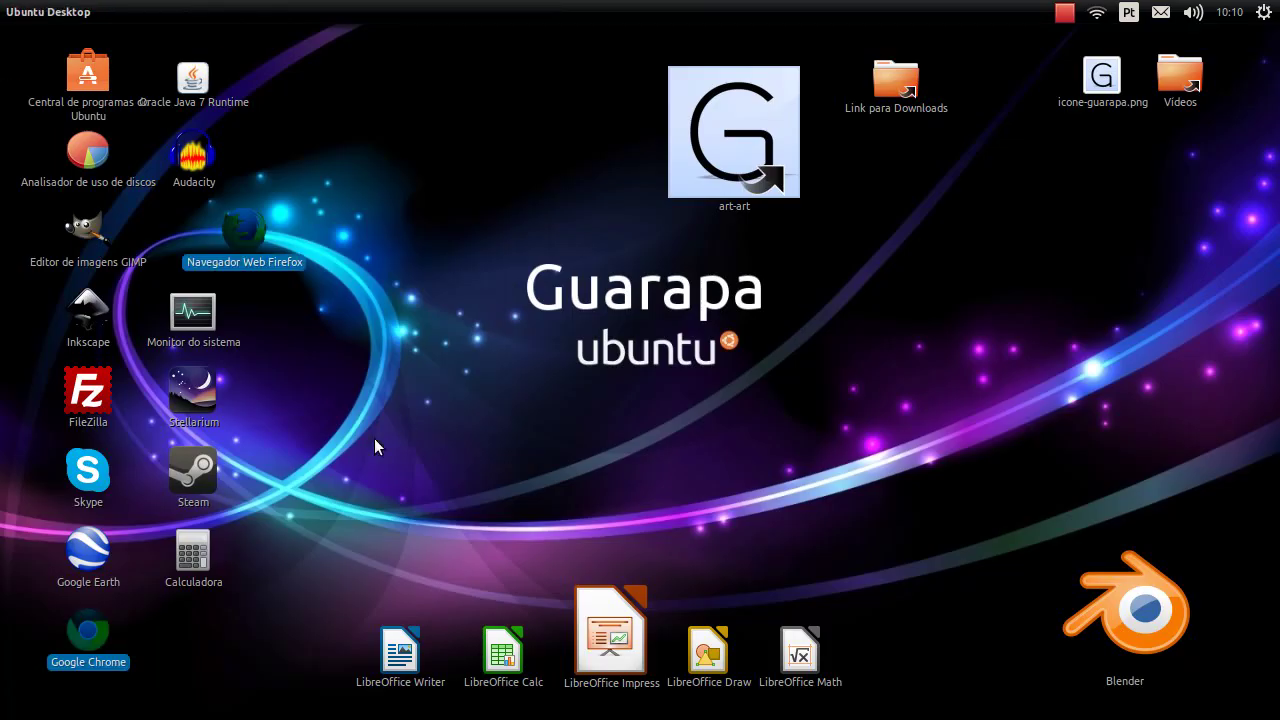
left_click_drag(231, 273, 1050, 370)
left_click_drag(925, 665, 1085, 415)
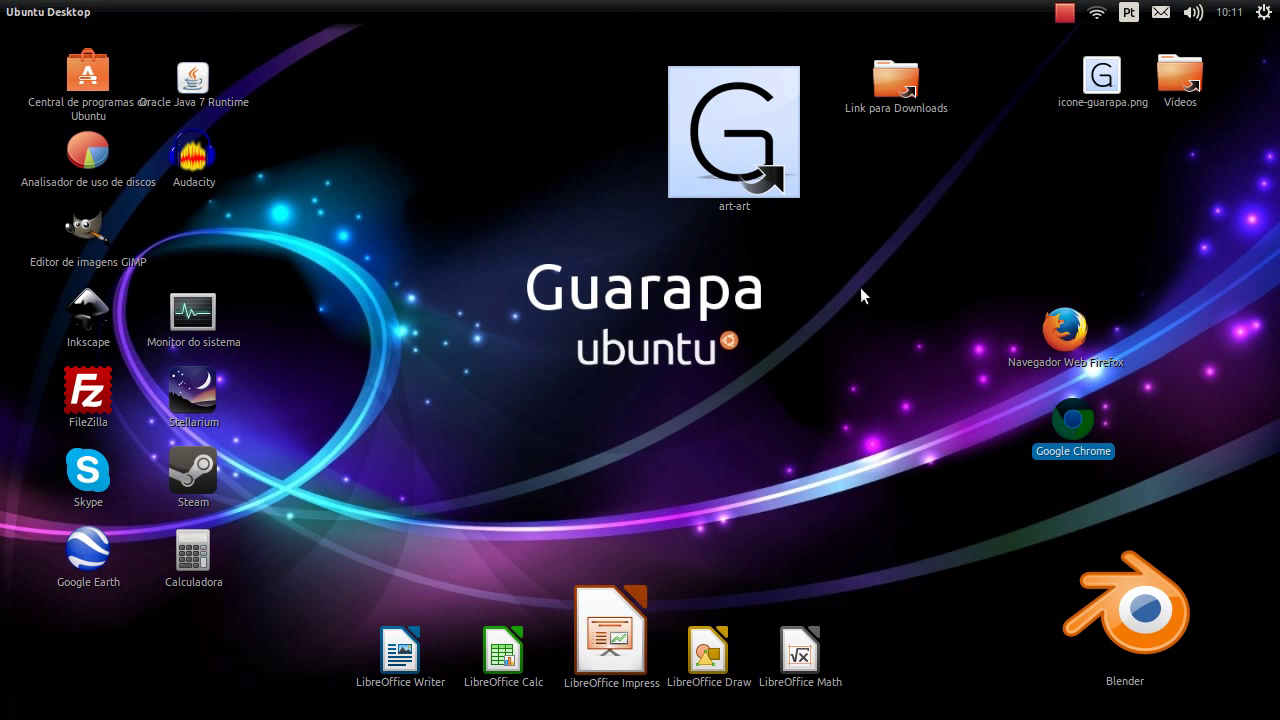
left_click(197, 318)
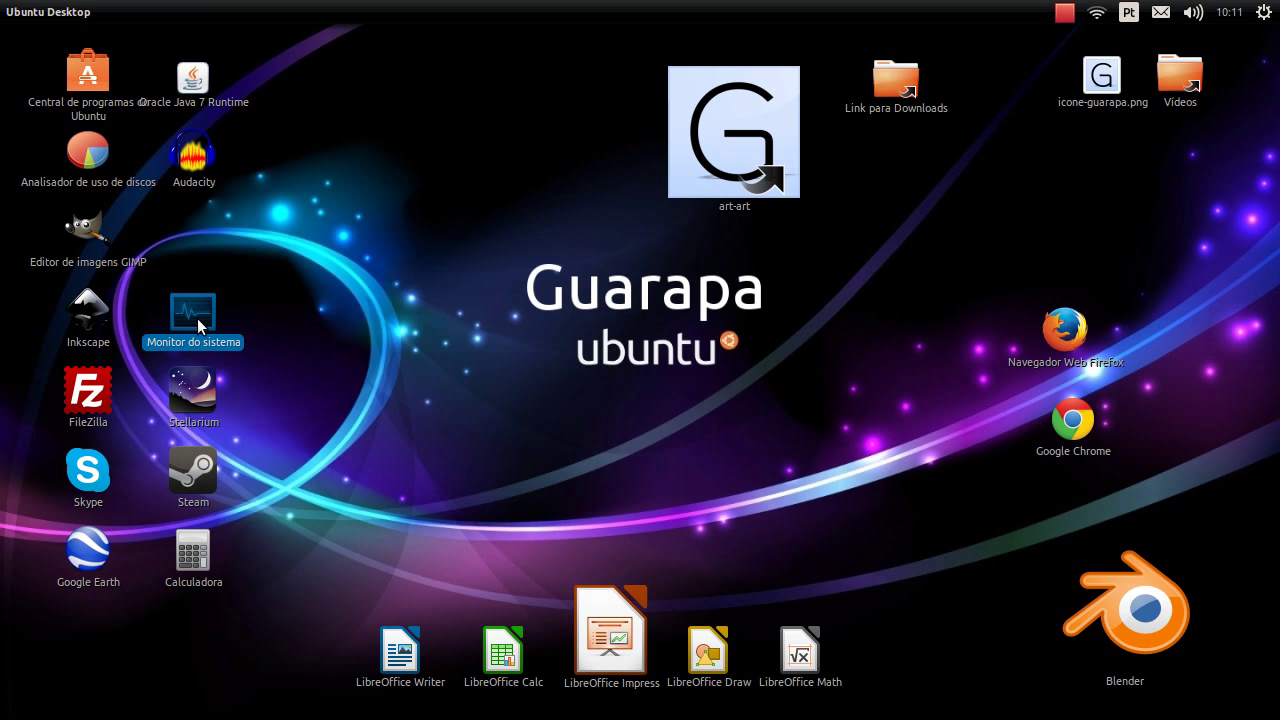
left_click(76, 249)
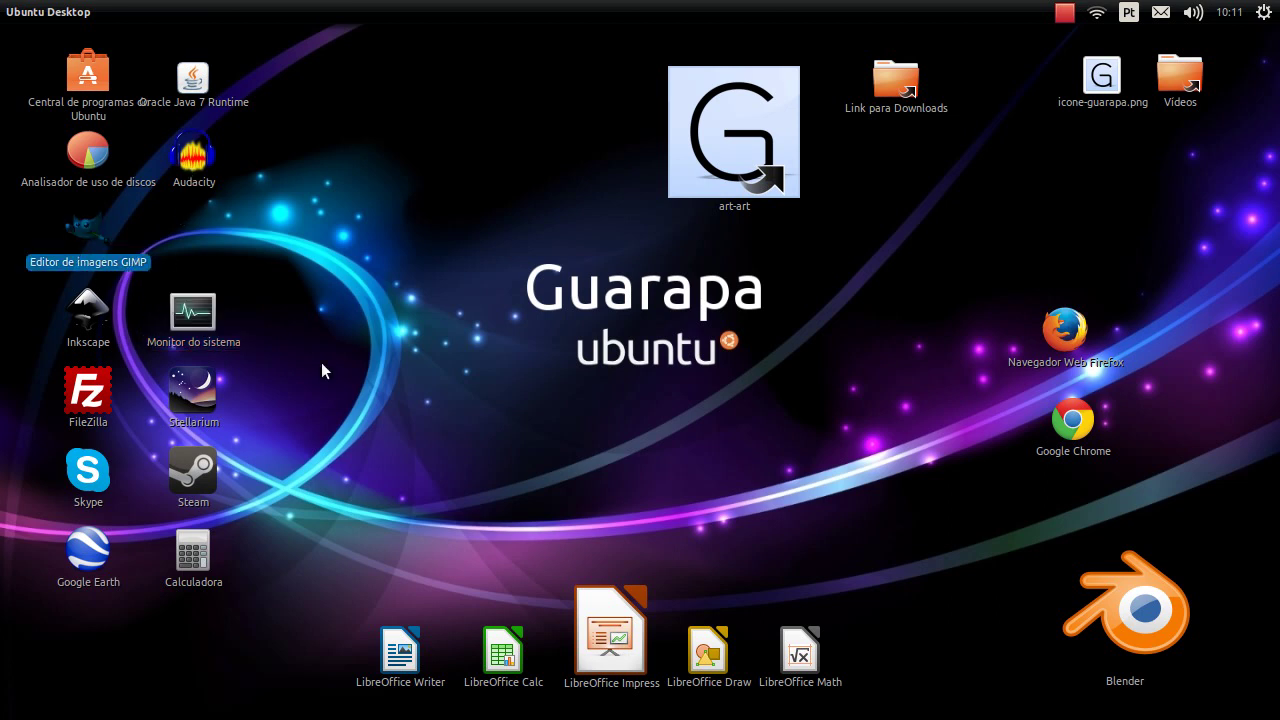
left_click(578, 638)
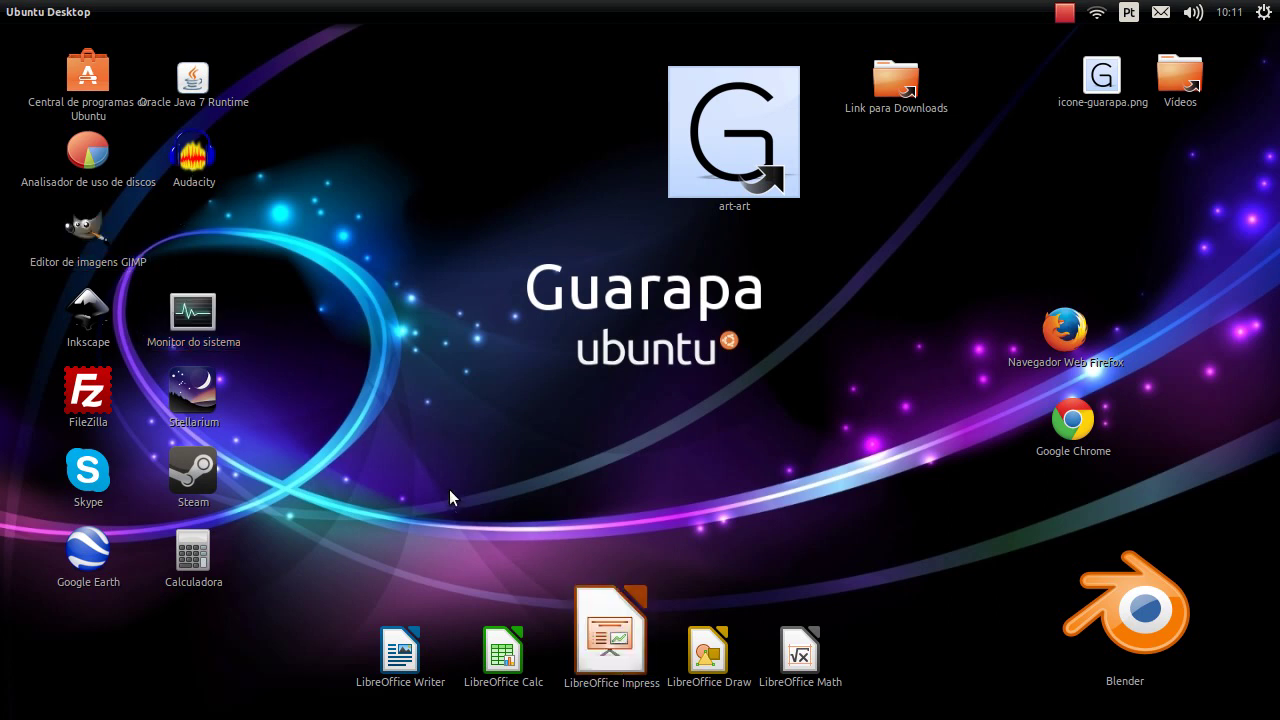
left_click(178, 490)
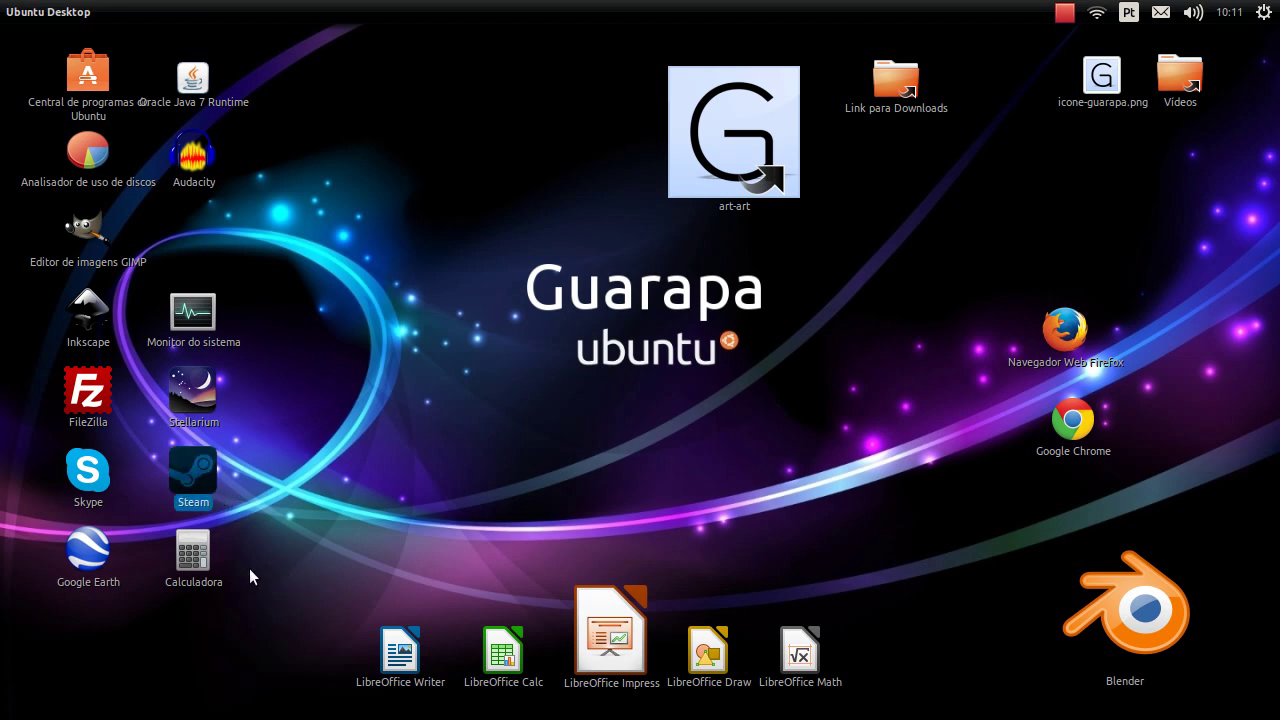
left_click(90, 550)
left_click(90, 490)
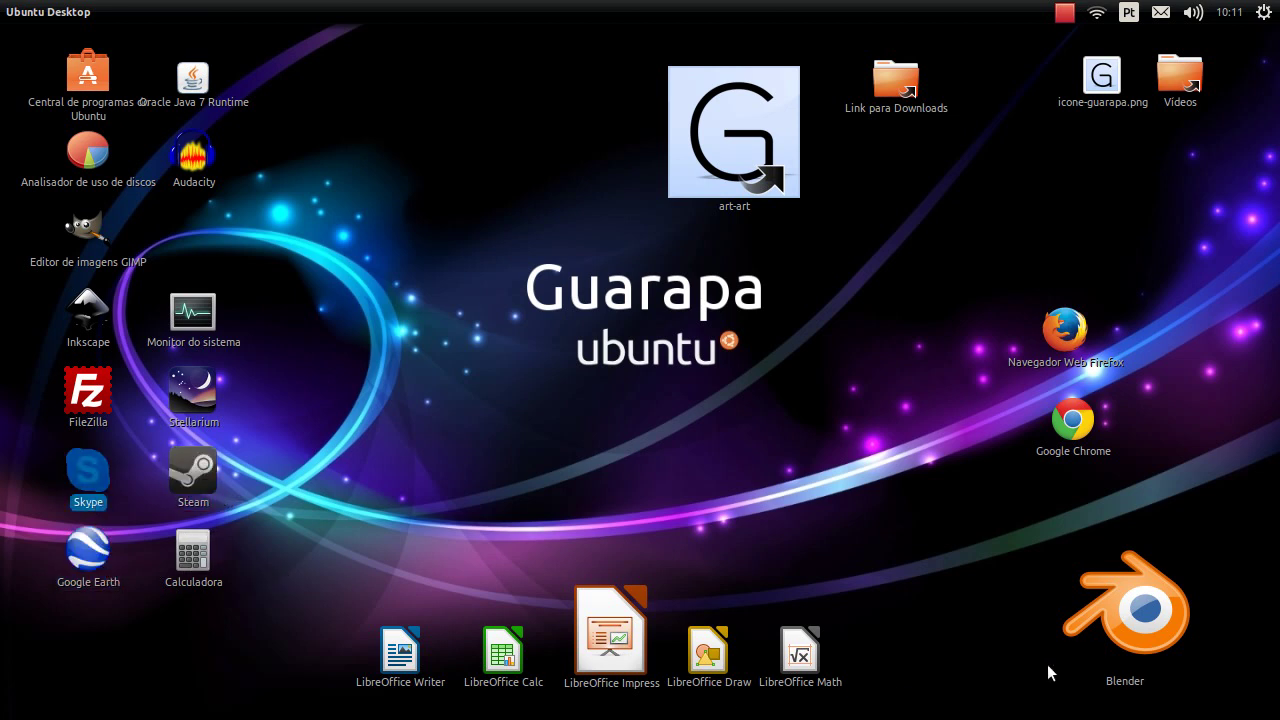
left_click(1091, 625)
left_click(980, 590)
Step: Browse the application launchers available in /usr/share/applications and return to the desktop
mouse_move(3, 288)
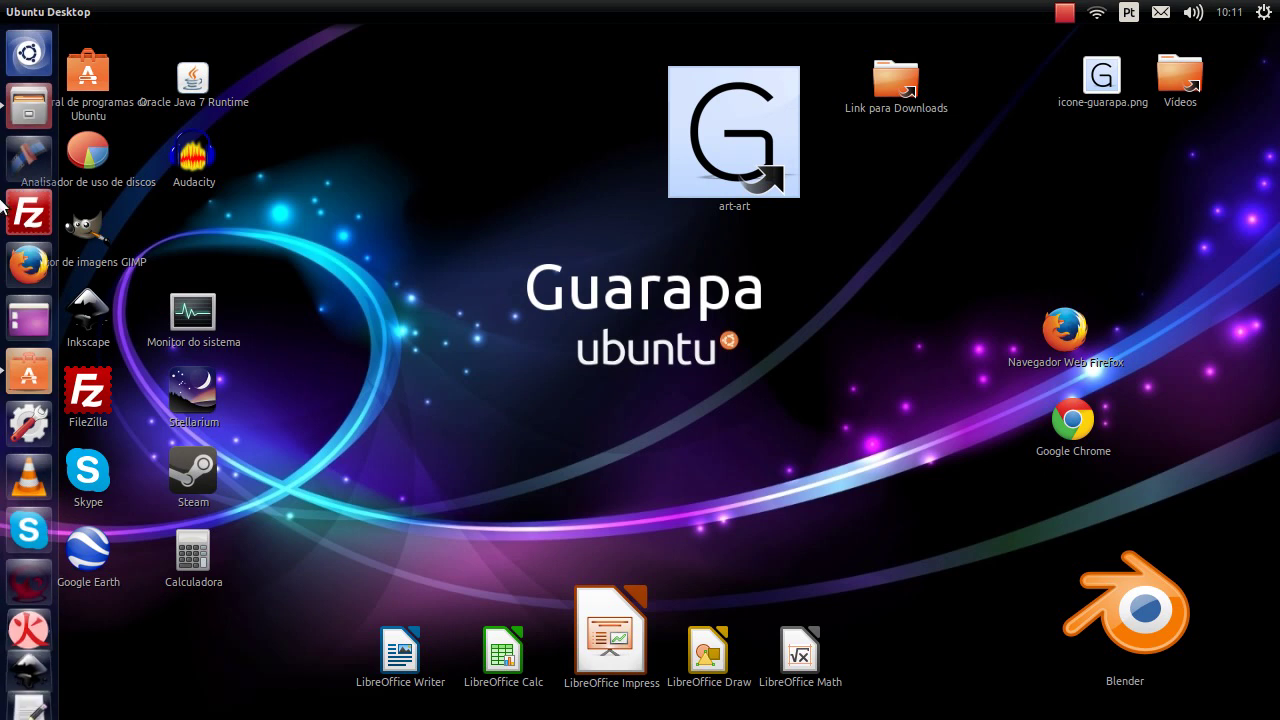
left_click(28, 115)
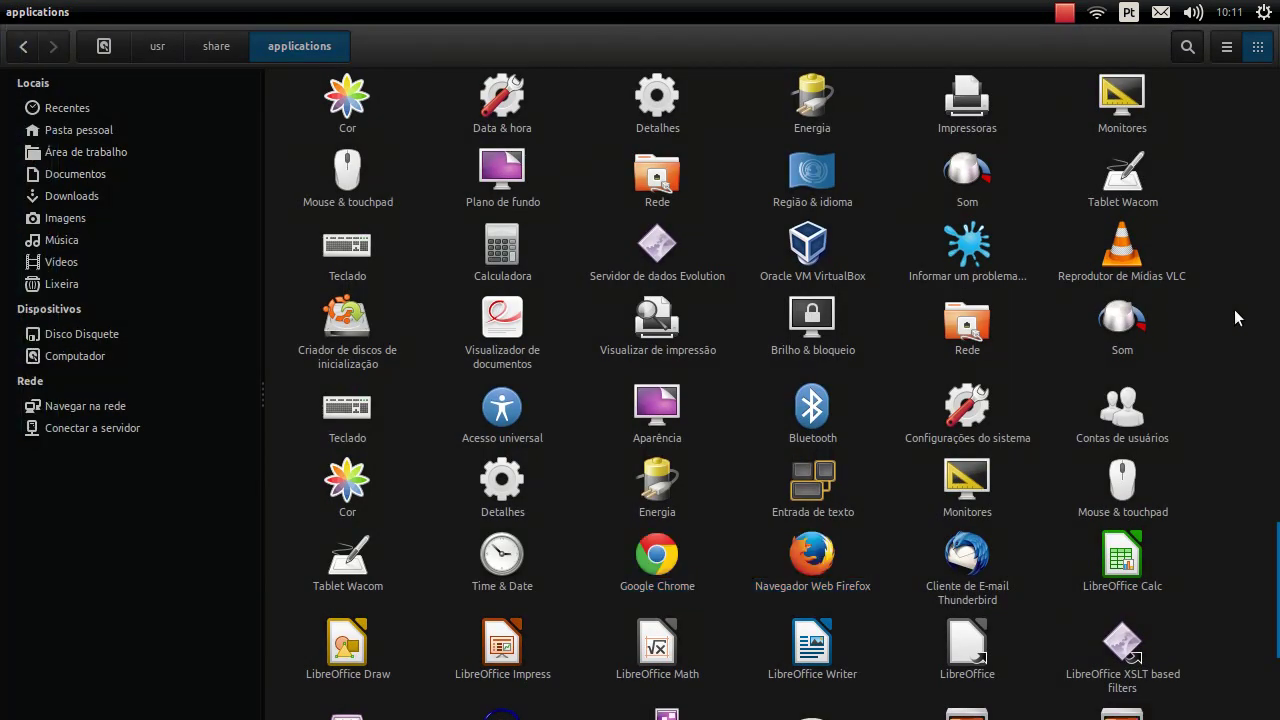
scroll(1237, 318, "down", 3)
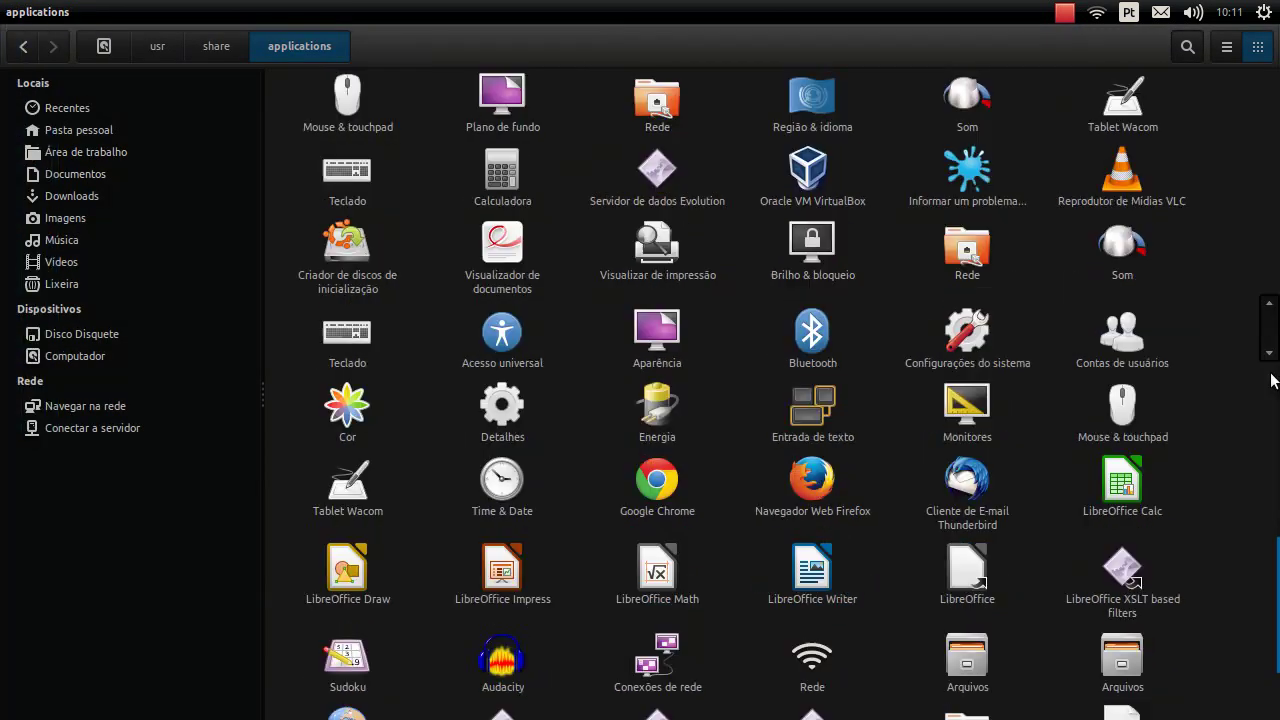
left_click_drag(1263, 594, 1276, 170)
scroll(1200, 220, "down", 9)
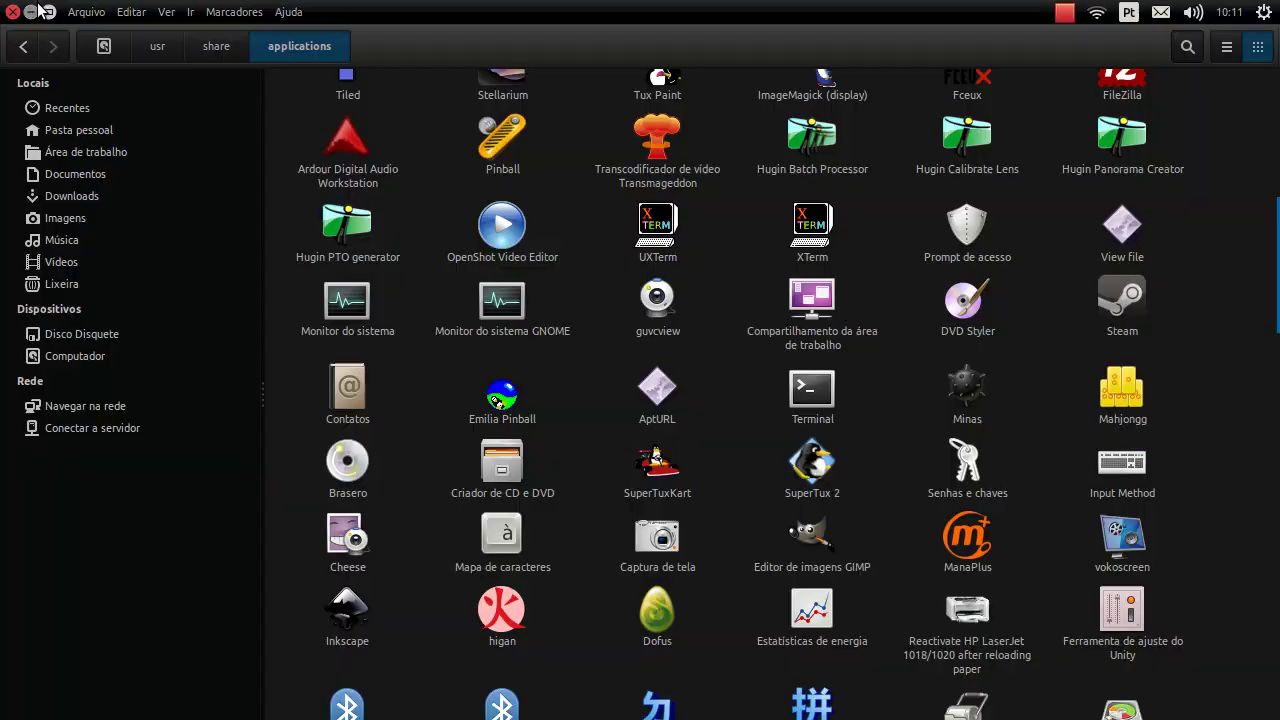
left_click(36, 11)
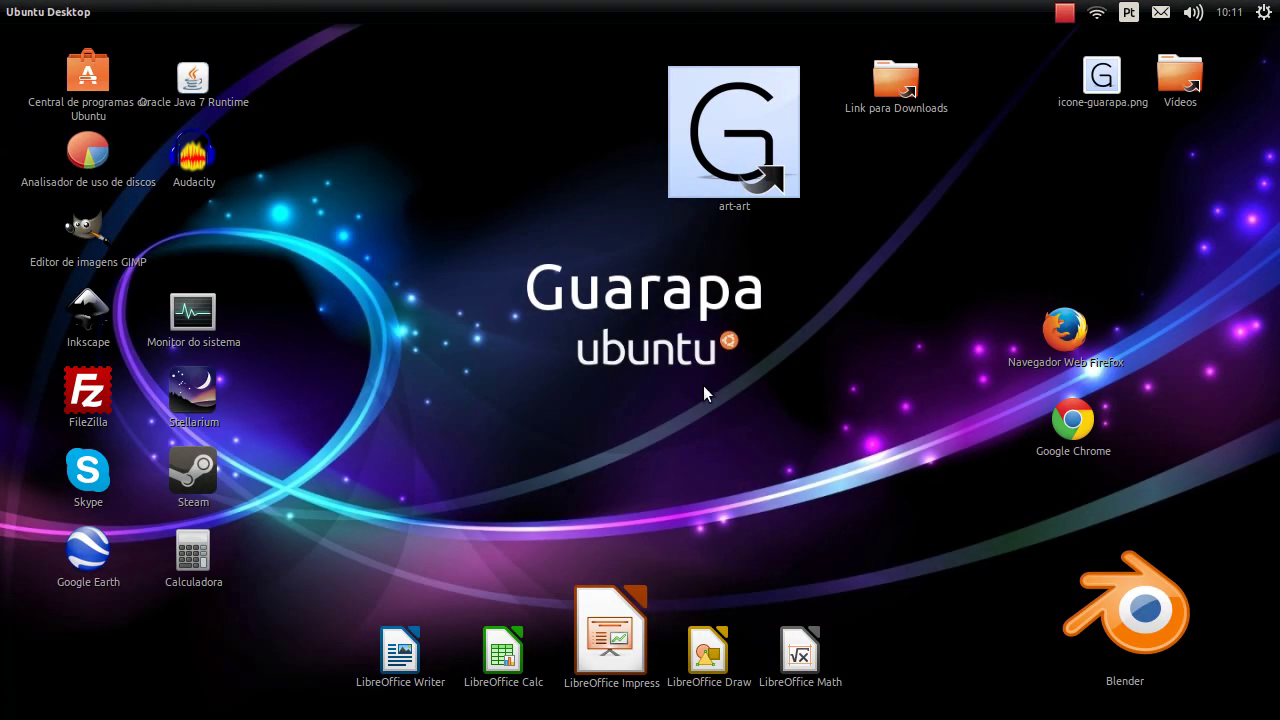
left_click(737, 177)
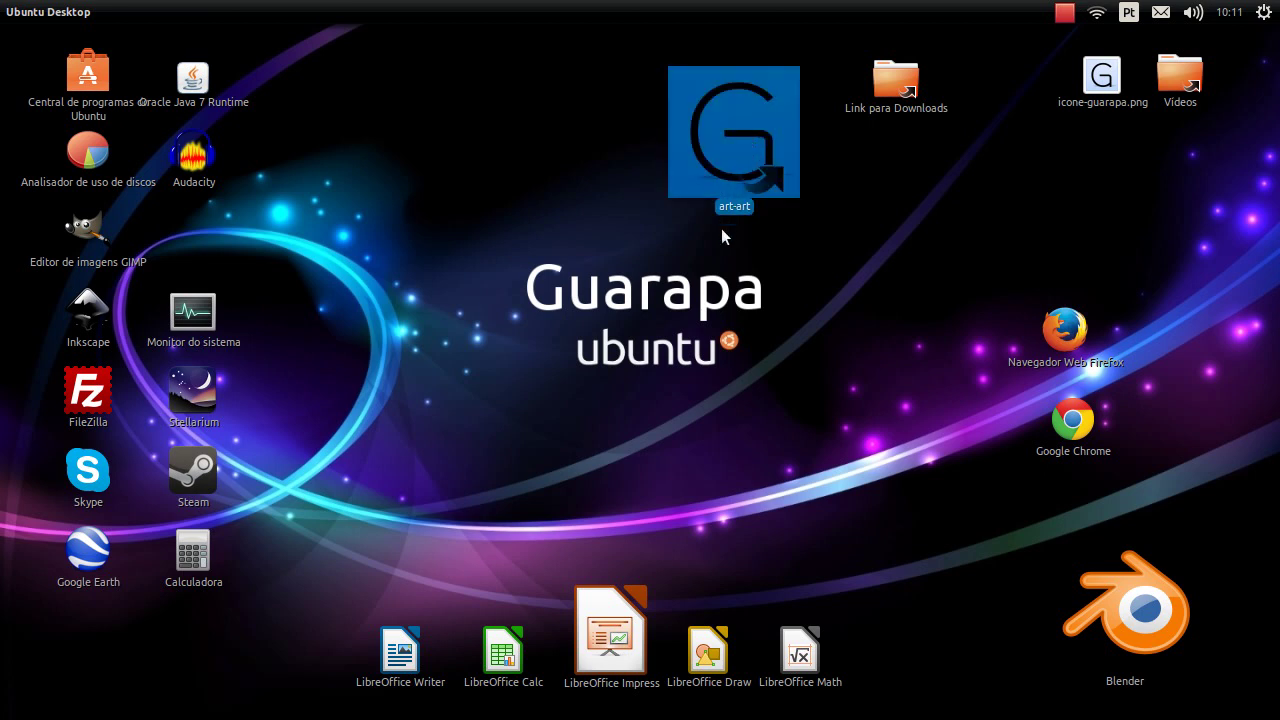
left_click(893, 85)
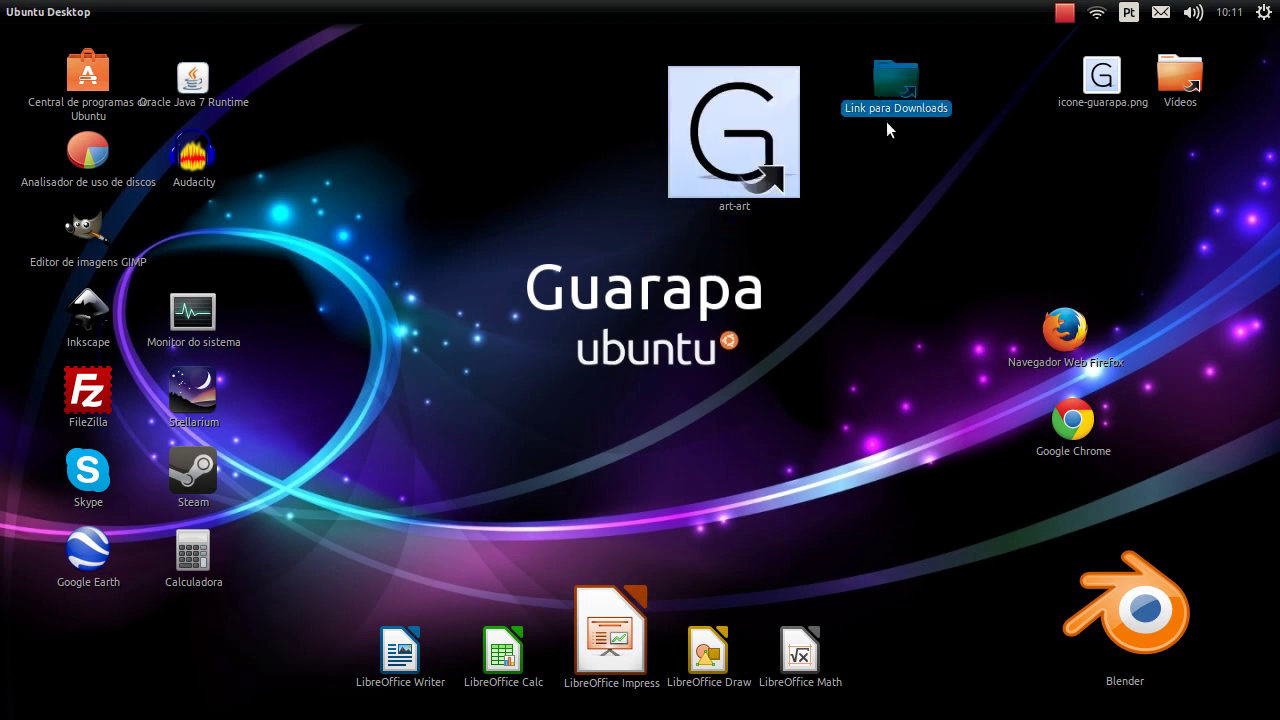